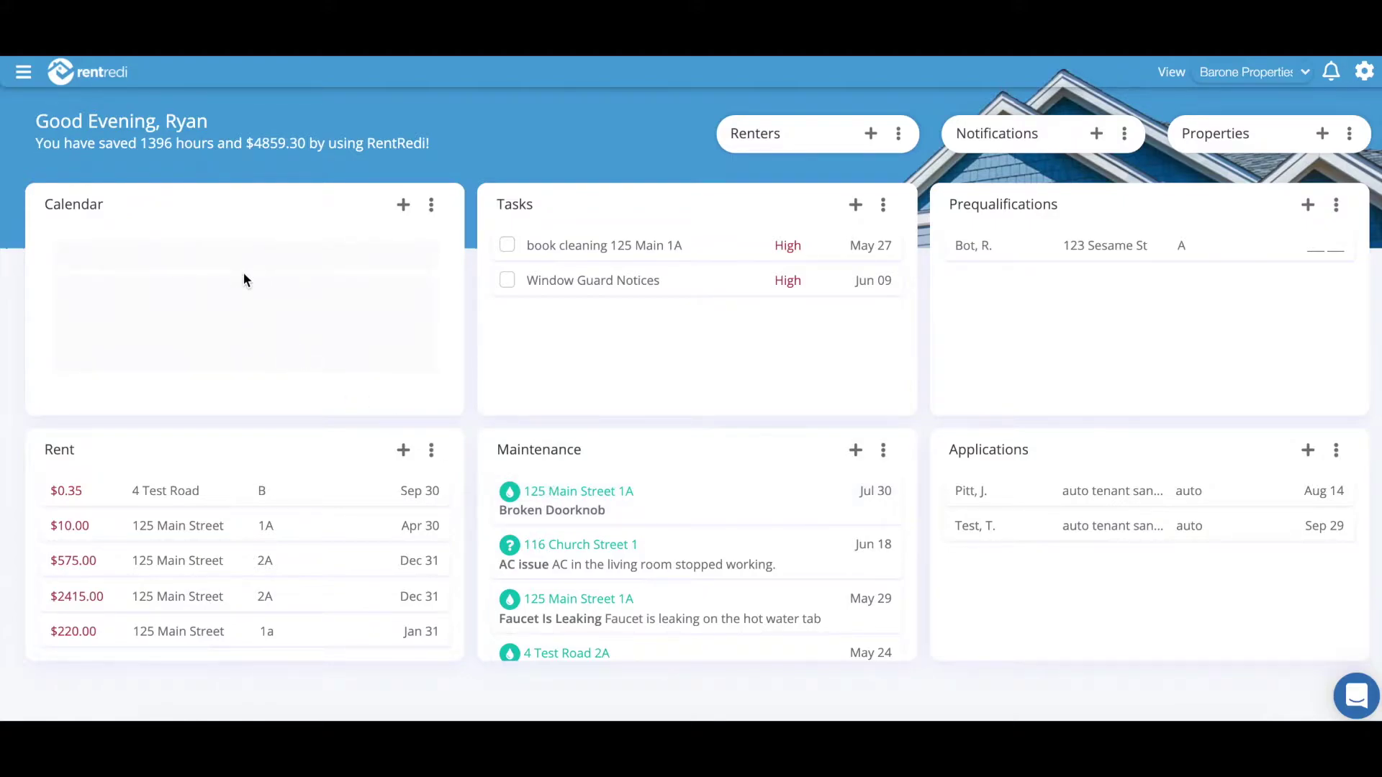
Open the main navigation menu and browse its Help, Renters and Maintenance sections
left_click(23, 72)
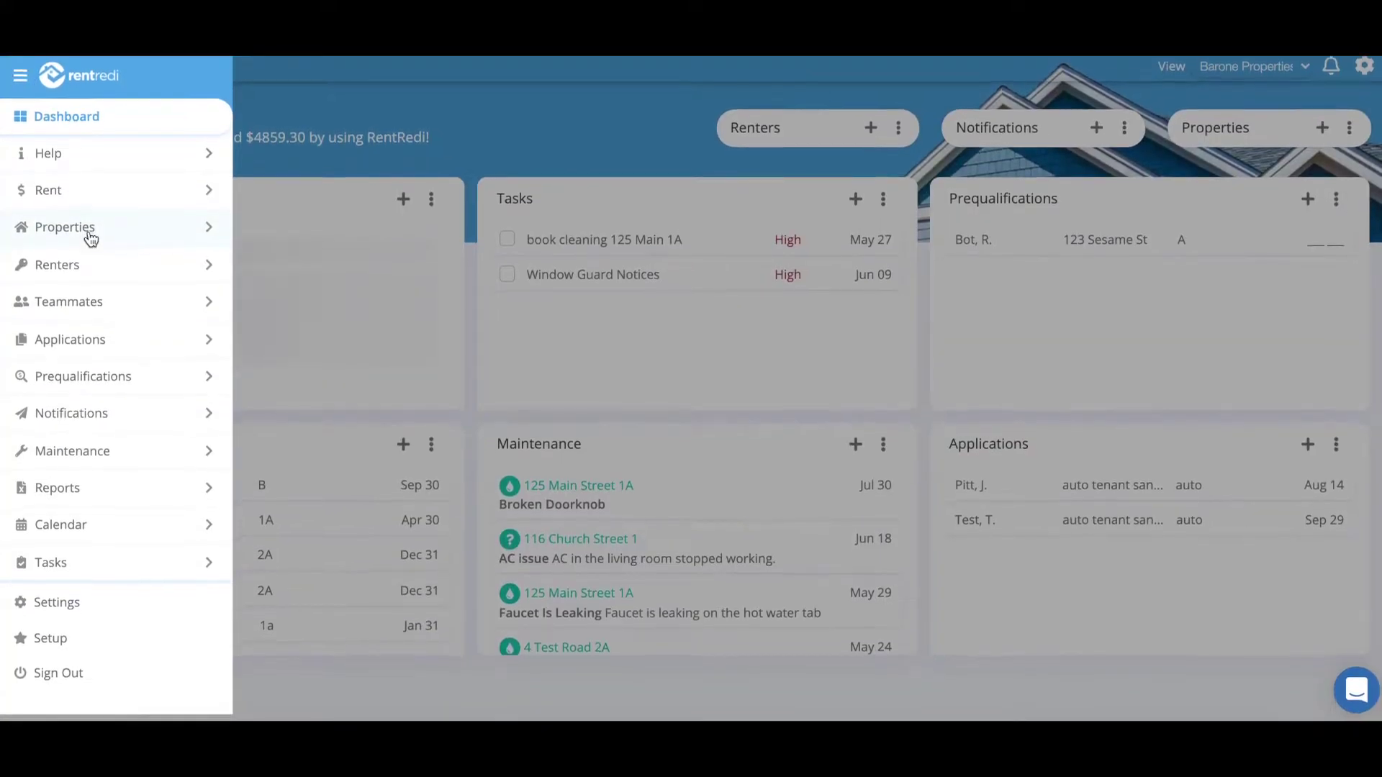
left_click(65, 159)
left_click(65, 158)
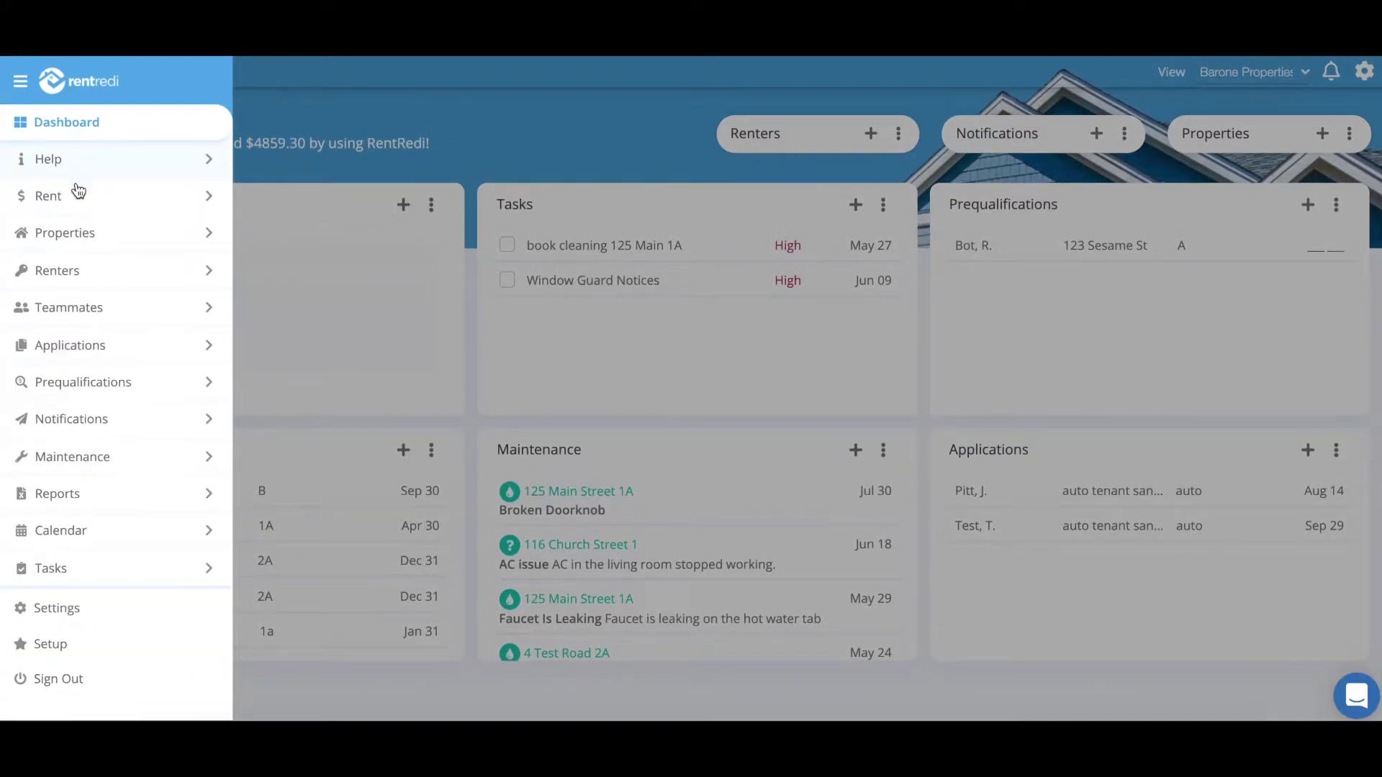
left_click(65, 270)
left_click(77, 280)
left_click(62, 458)
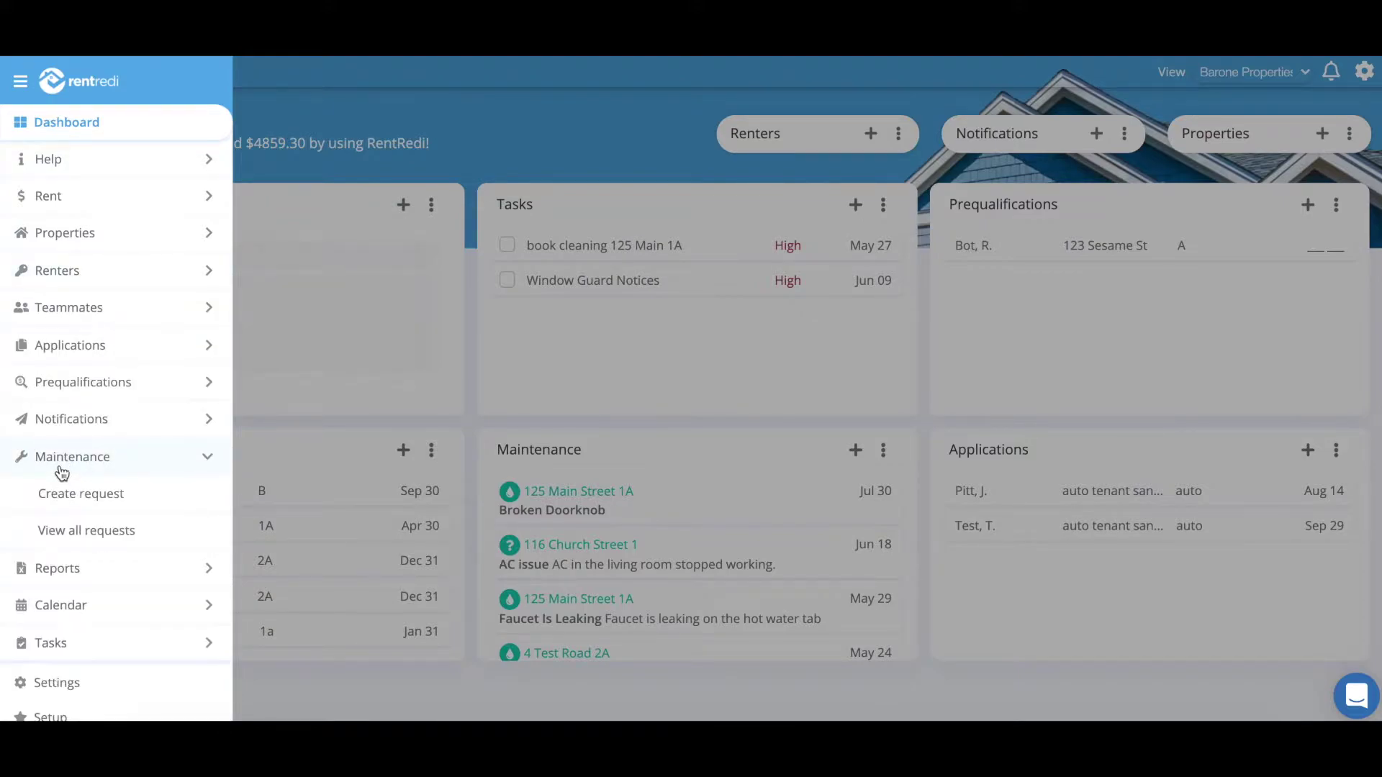
left_click(59, 462)
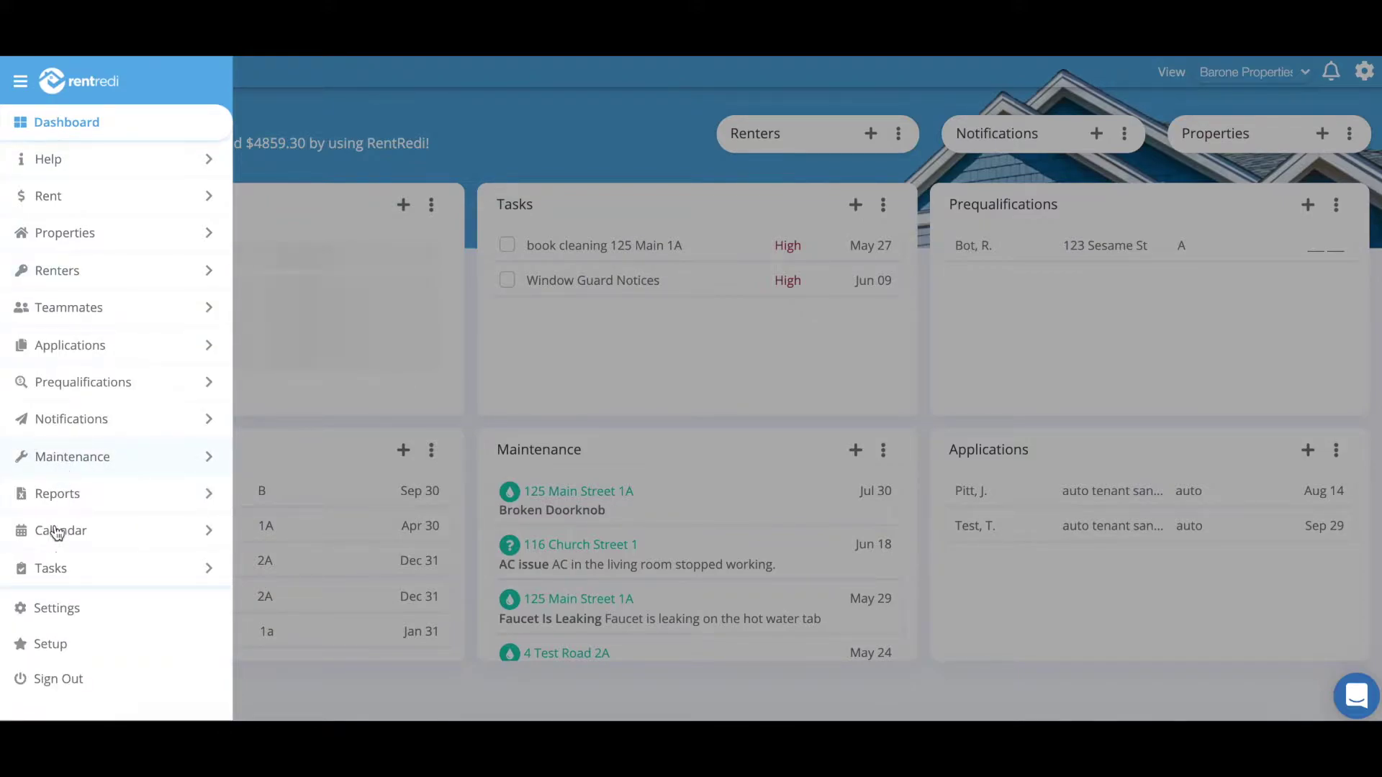
left_click(50, 645)
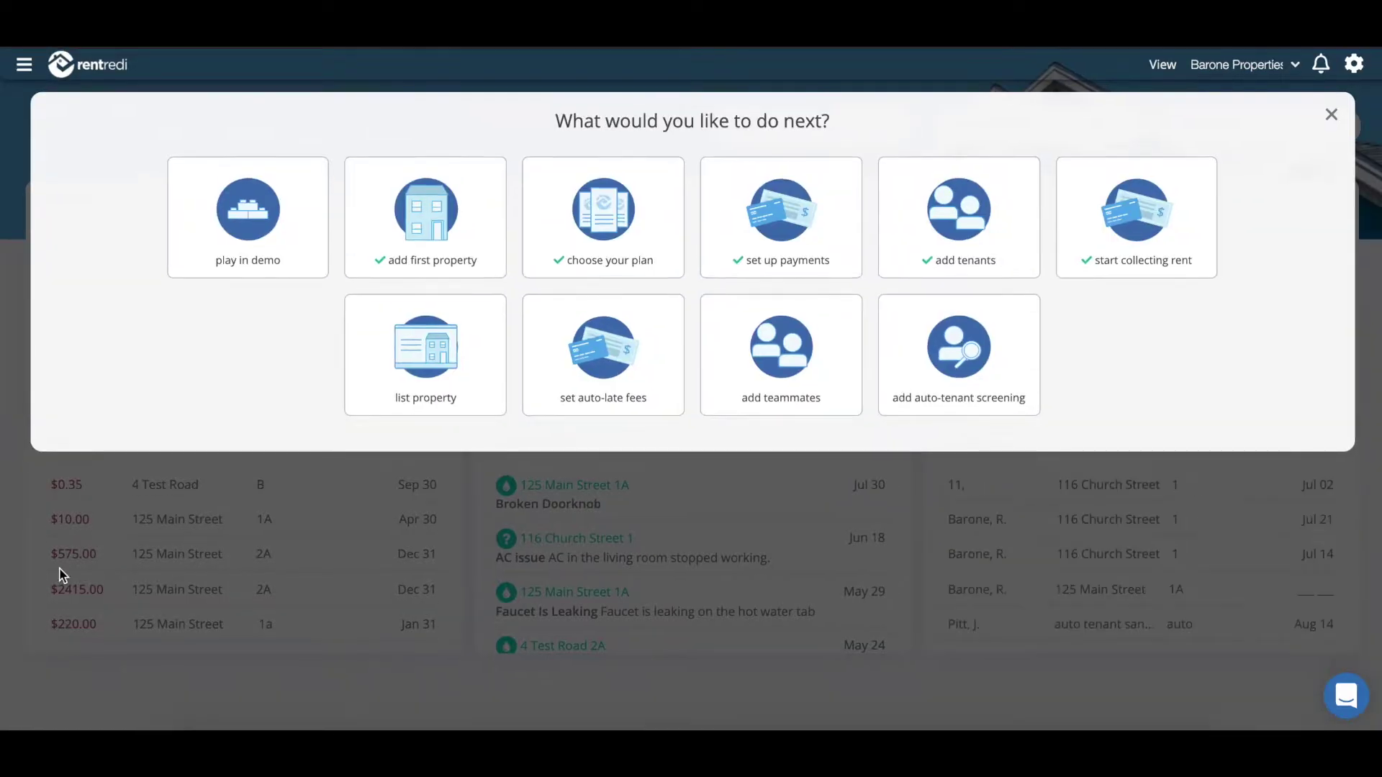
left_click(262, 233)
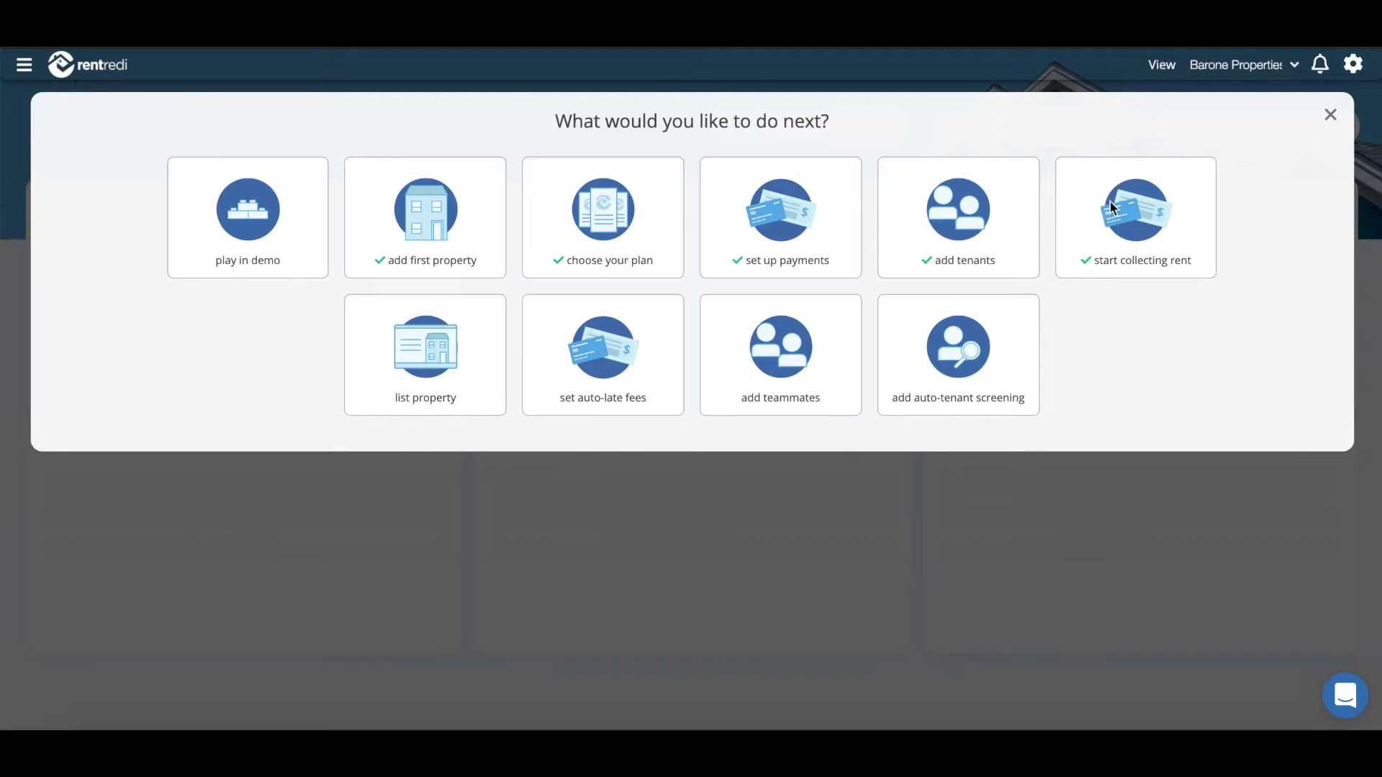
left_click(453, 240)
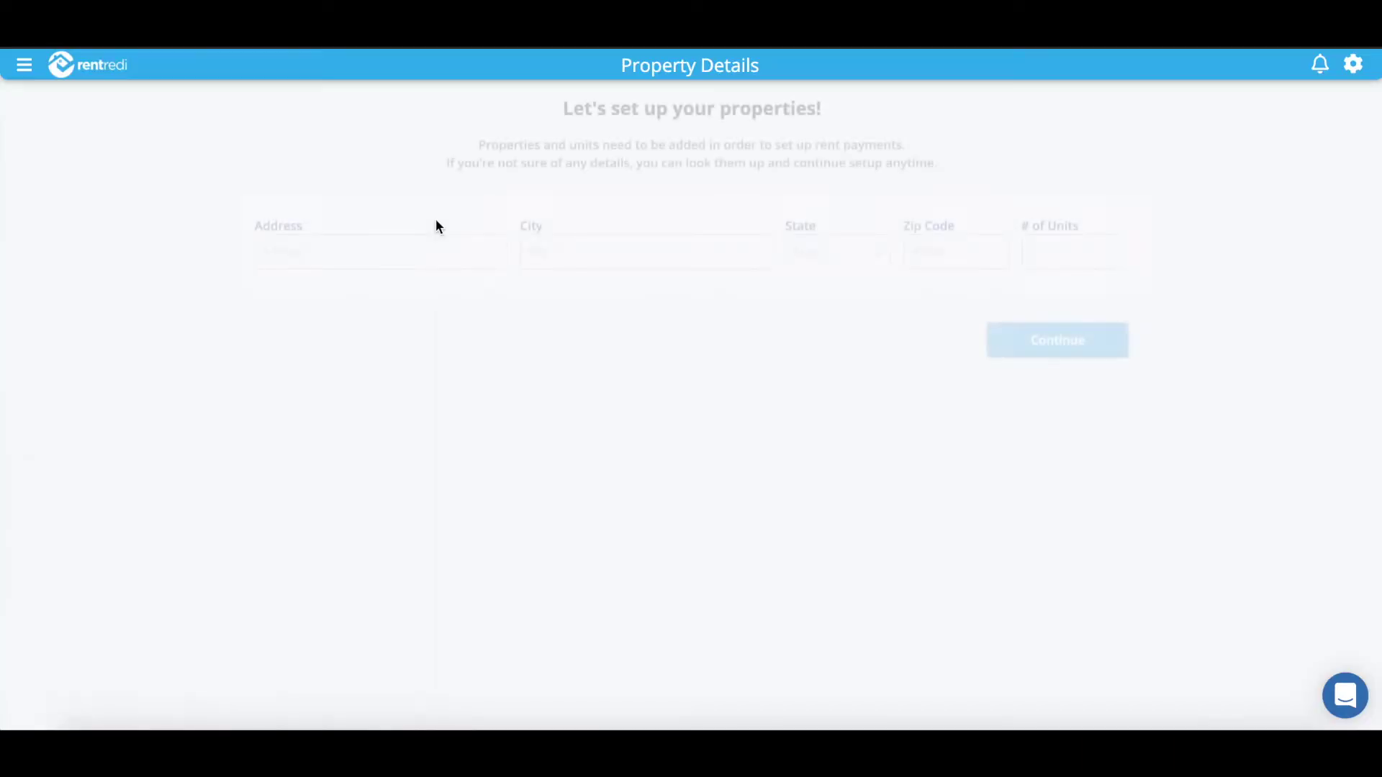
left_click(432, 252)
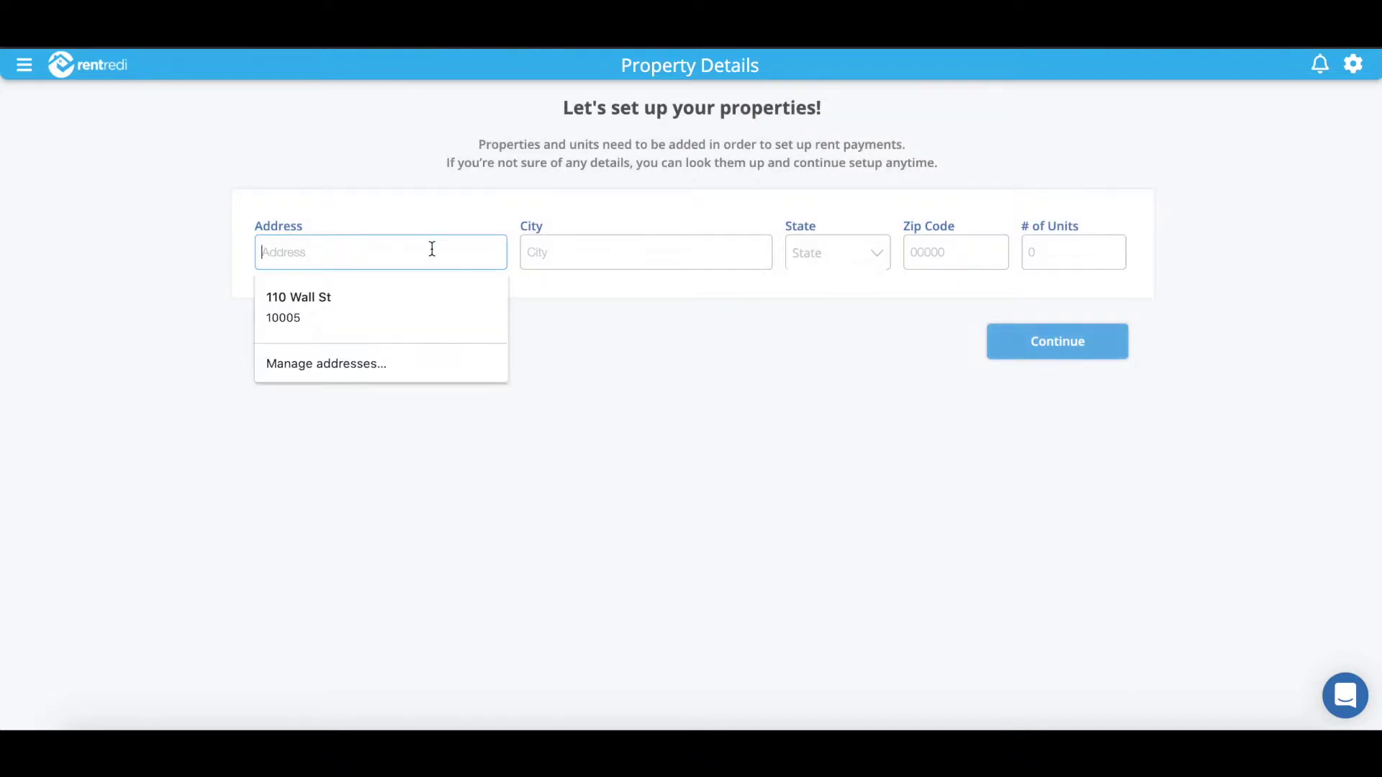
left_click(419, 301)
left_click(822, 252)
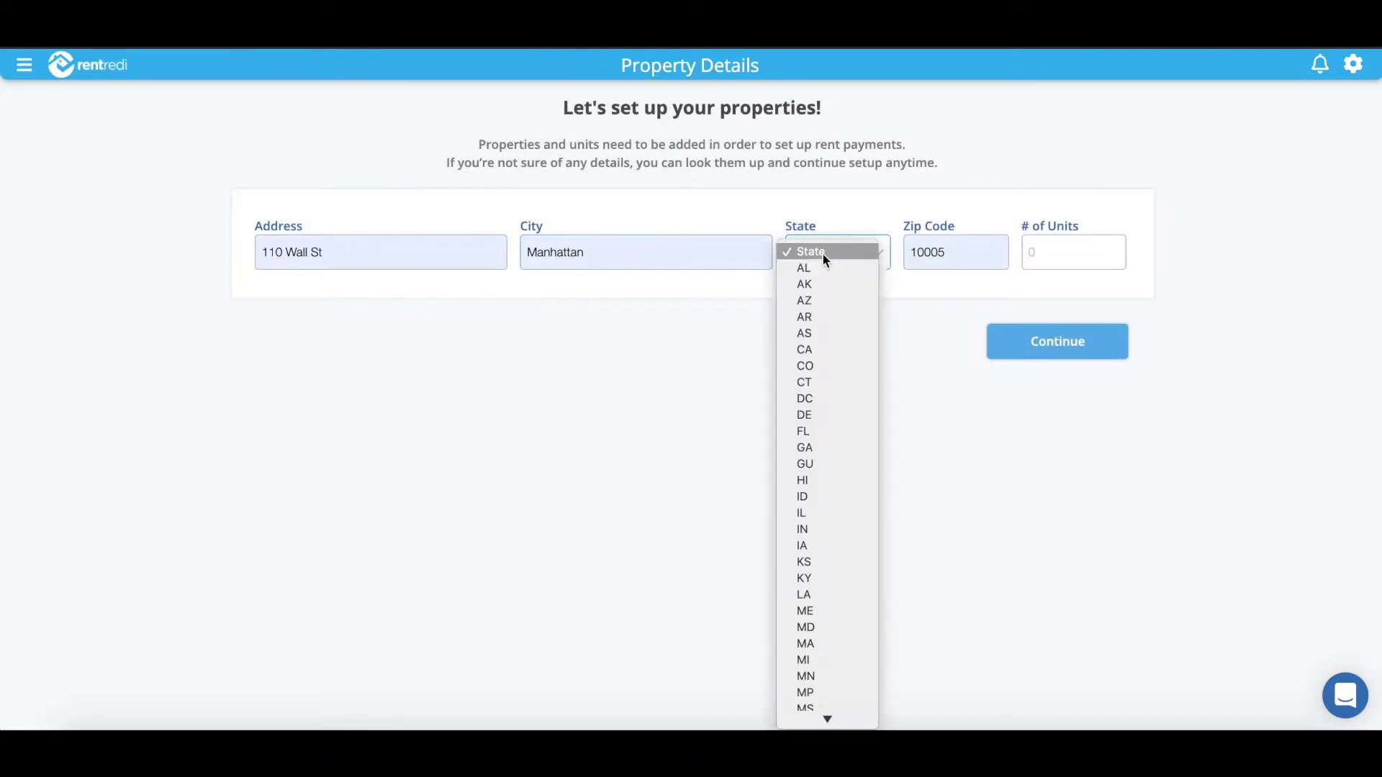
left_click(847, 353)
left_click(1070, 252)
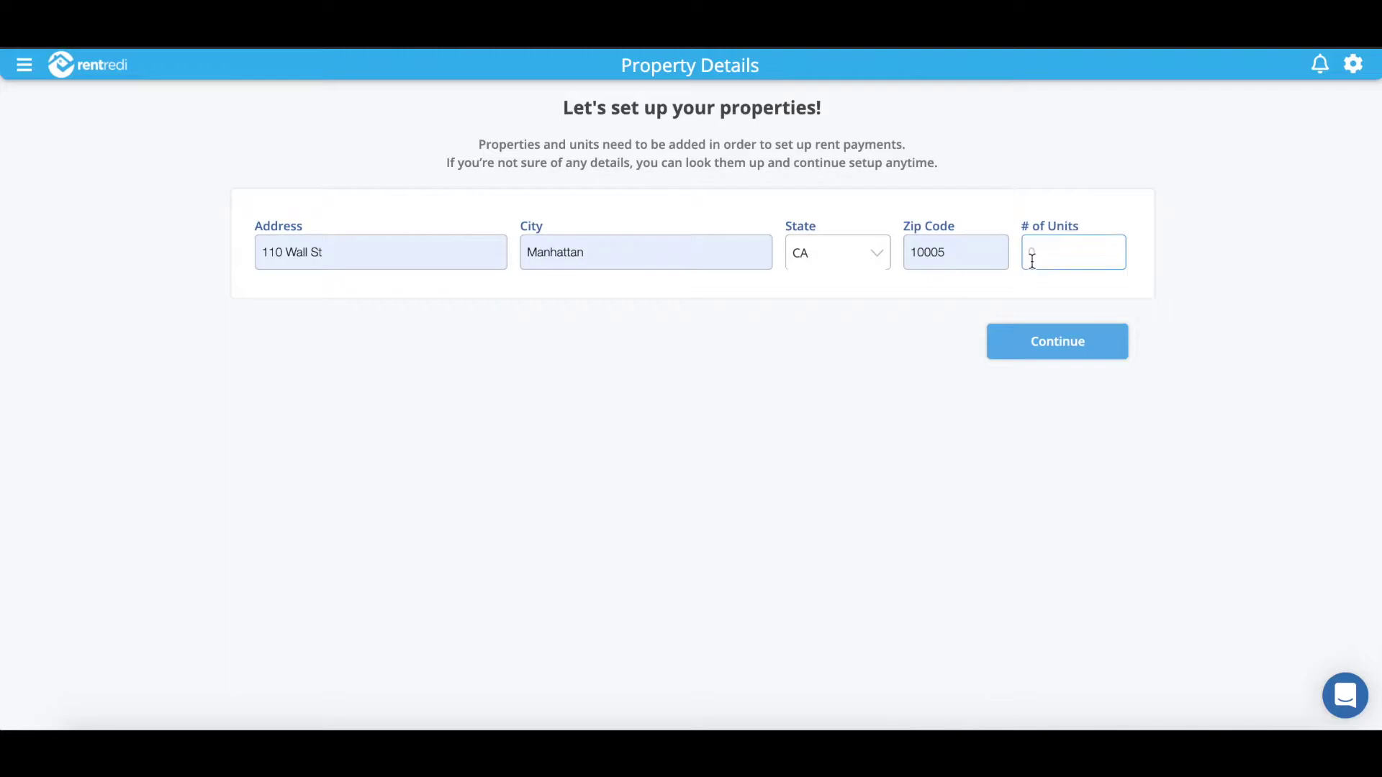
type("1")
Add the occupied unit Main at $1200 rent with one bed and bath, and continue
left_click(419, 422)
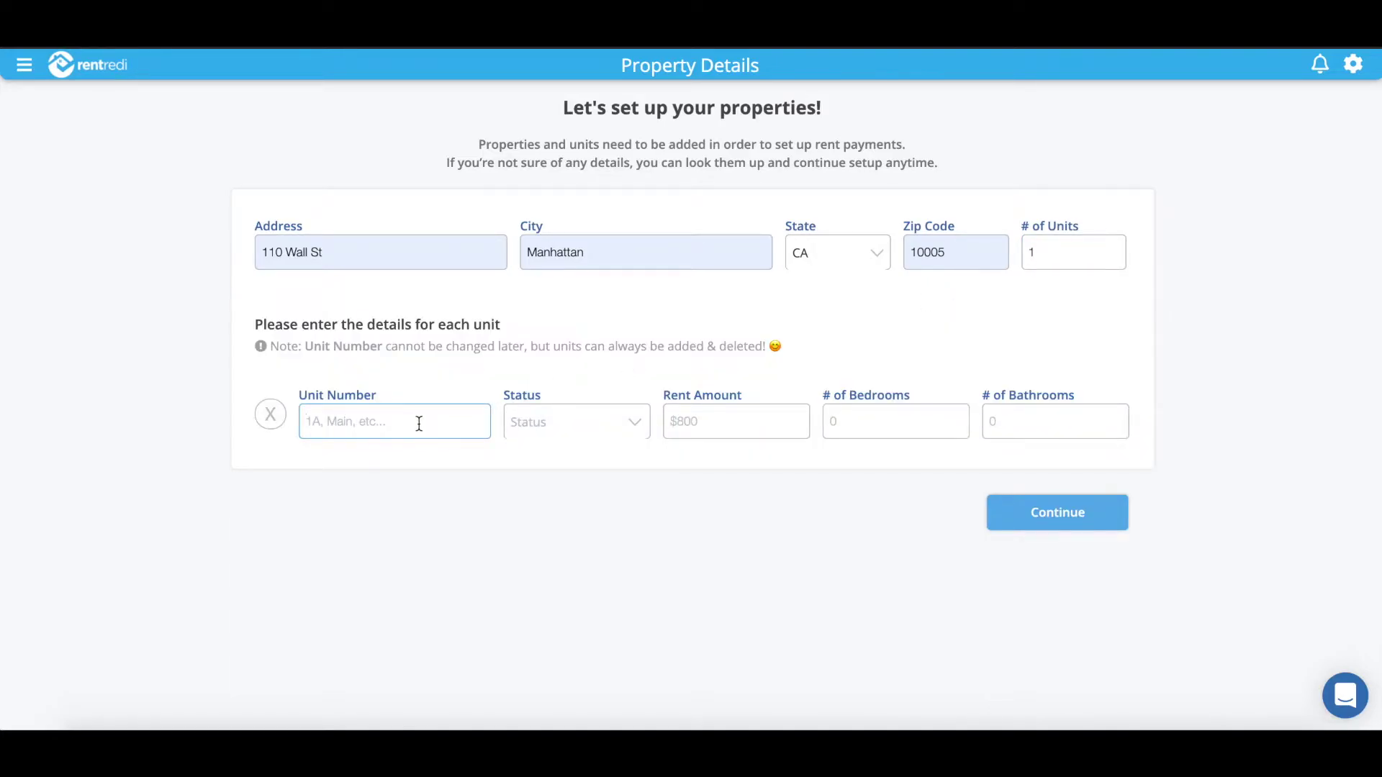
type("Main")
left_click(576, 421)
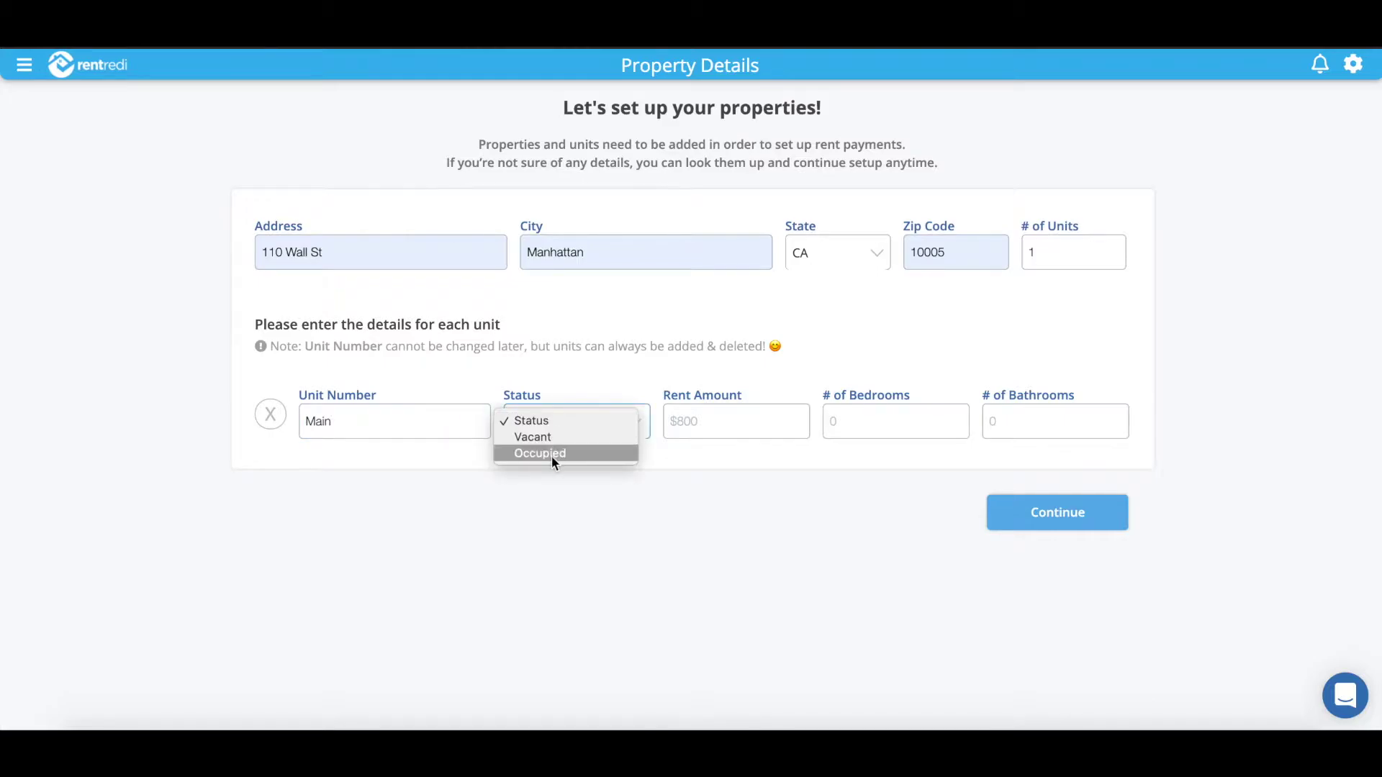
left_click(553, 453)
left_click(703, 421)
left_click(704, 467)
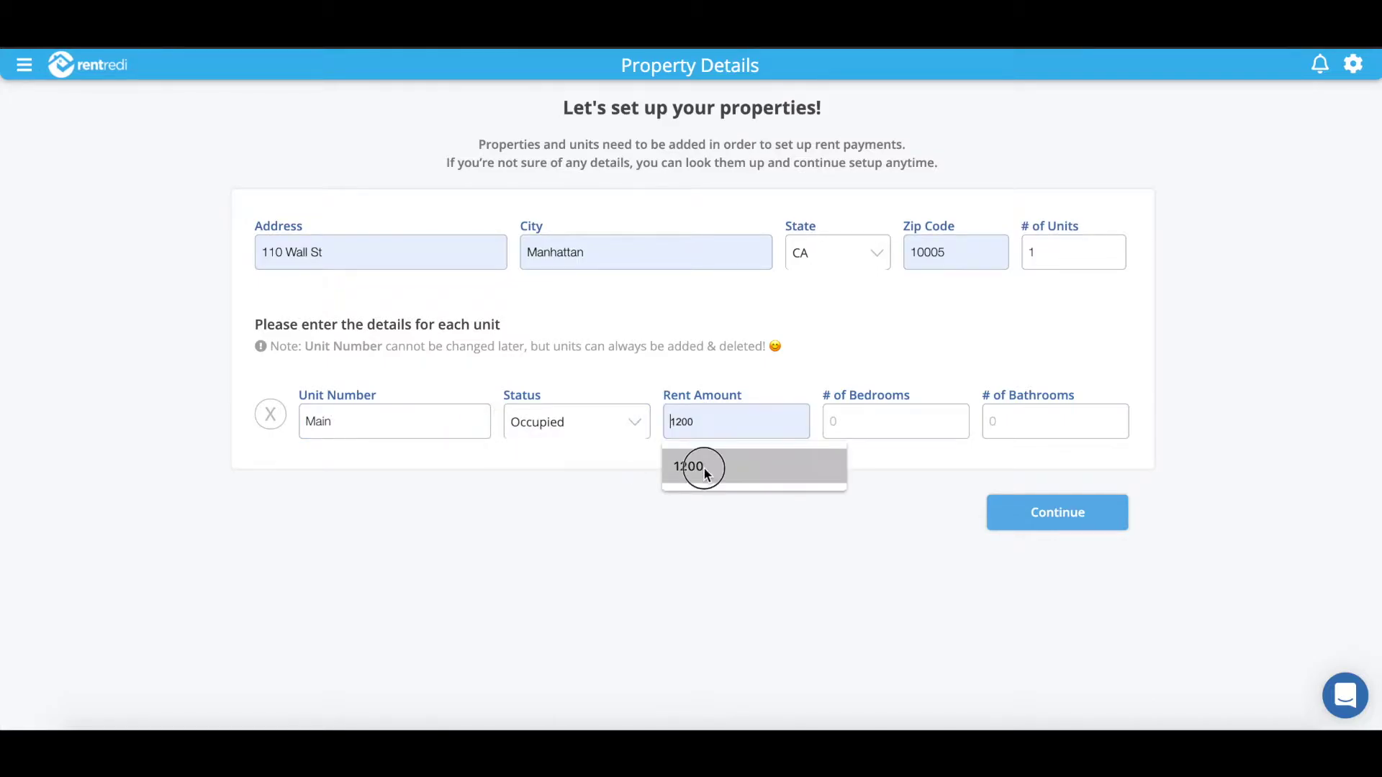
left_click(841, 421)
type("1")
left_click(1020, 421)
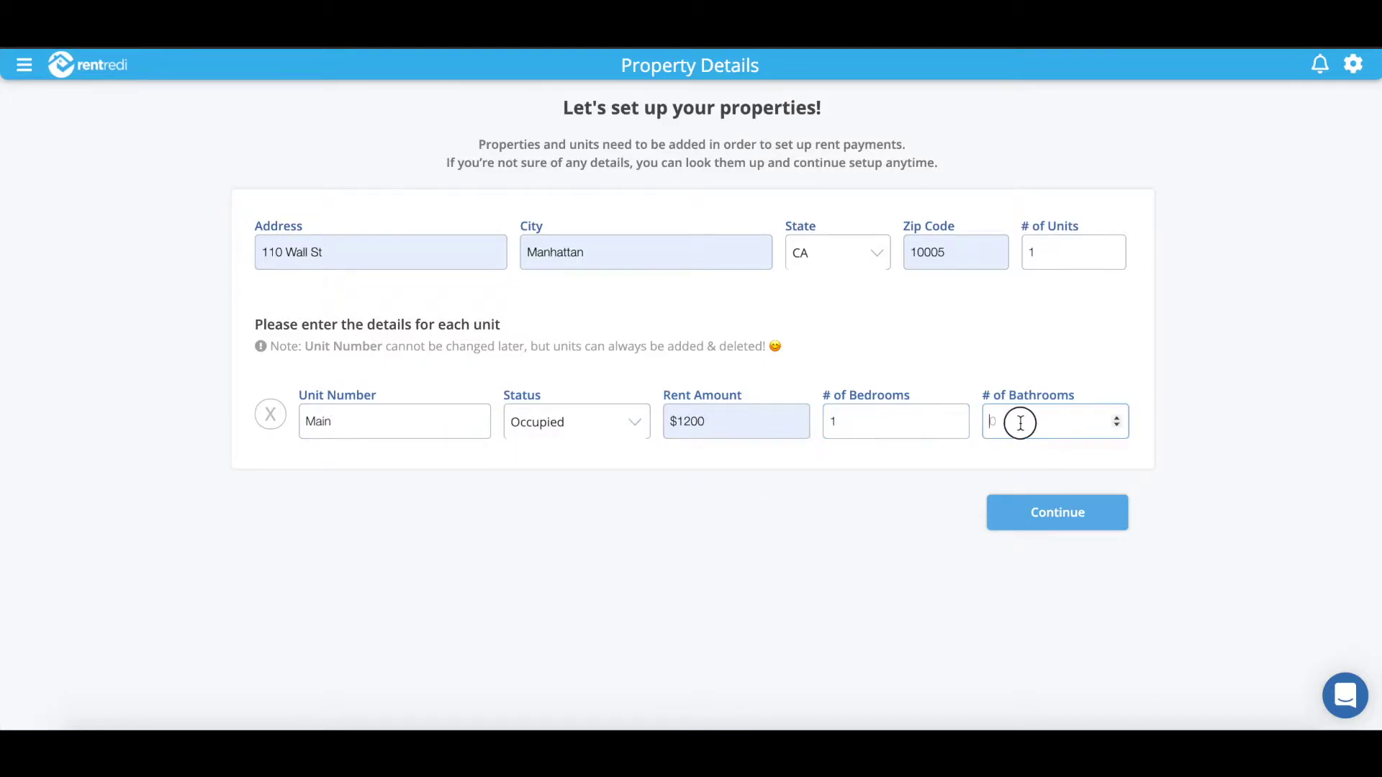
type("1")
left_click(1031, 516)
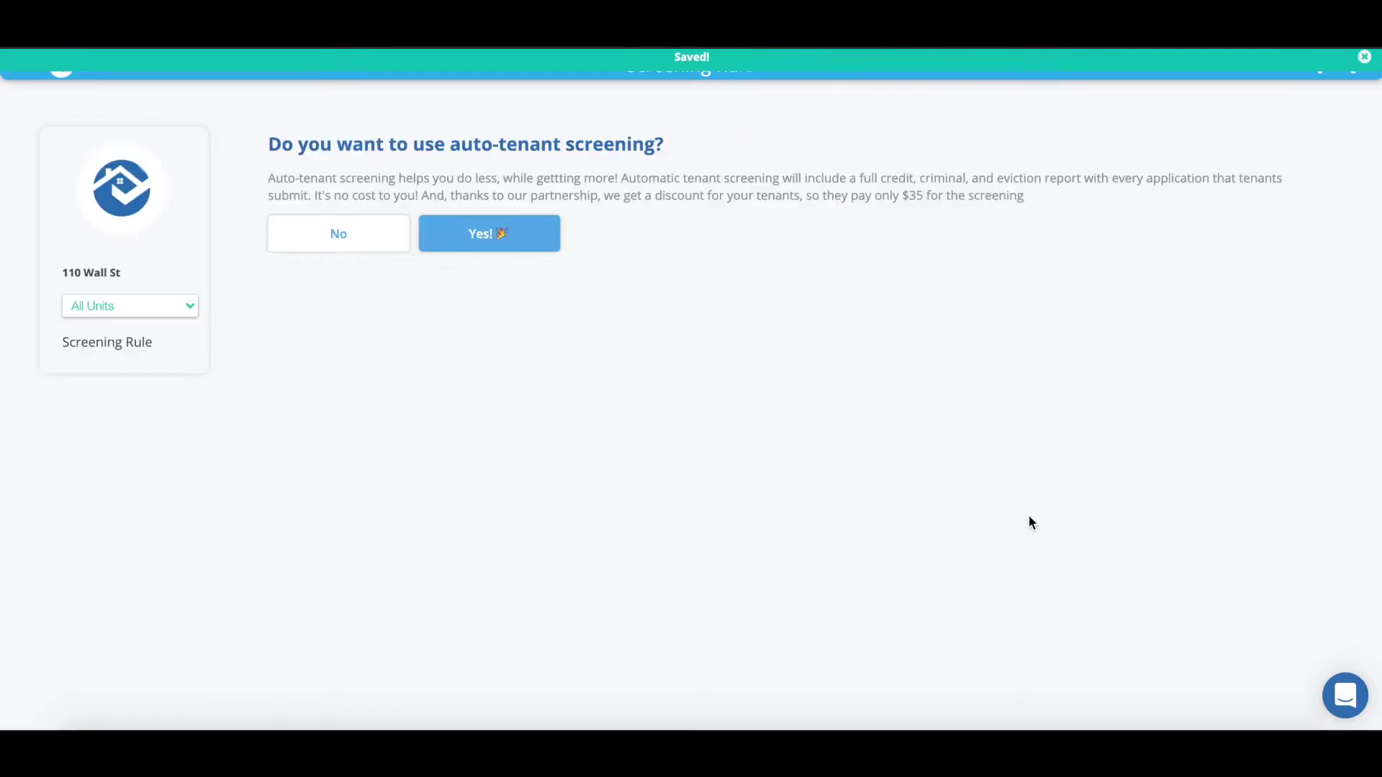
Choose Yes! for auto-tenant screening and confirm the rediScreen property owner details
left_click(352, 233)
left_click(443, 233)
scroll(733, 472, "down", 1)
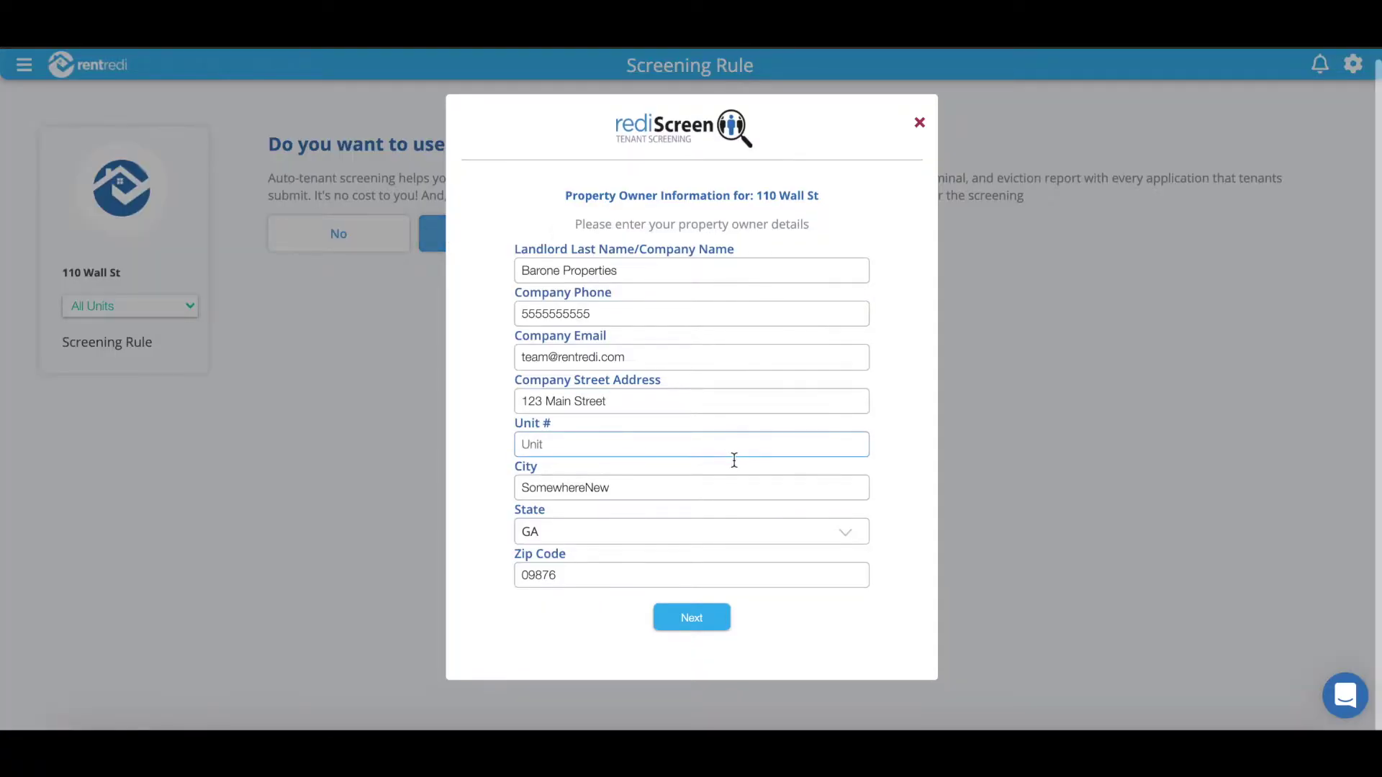
left_click(692, 617)
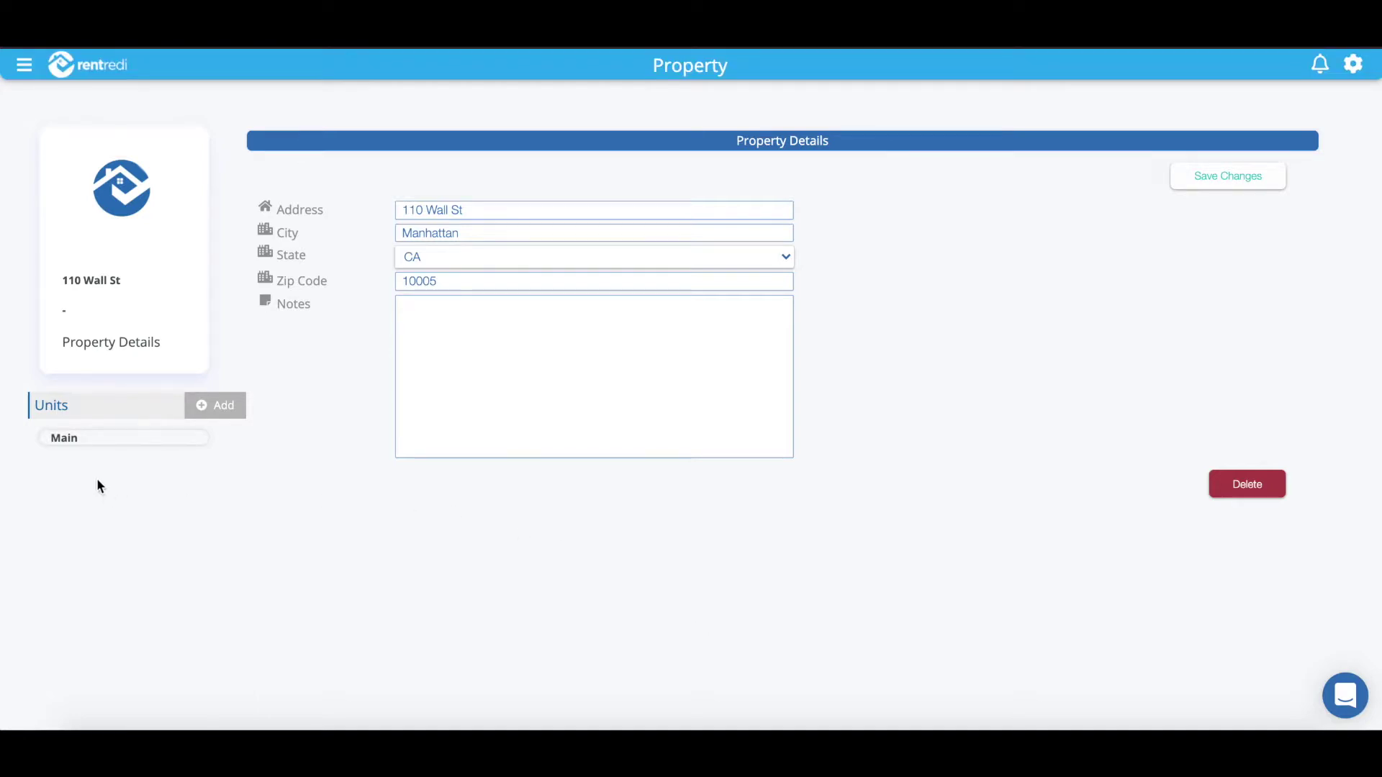
Invite a tenant by email to the Main unit and close the confirmation
left_click(64, 439)
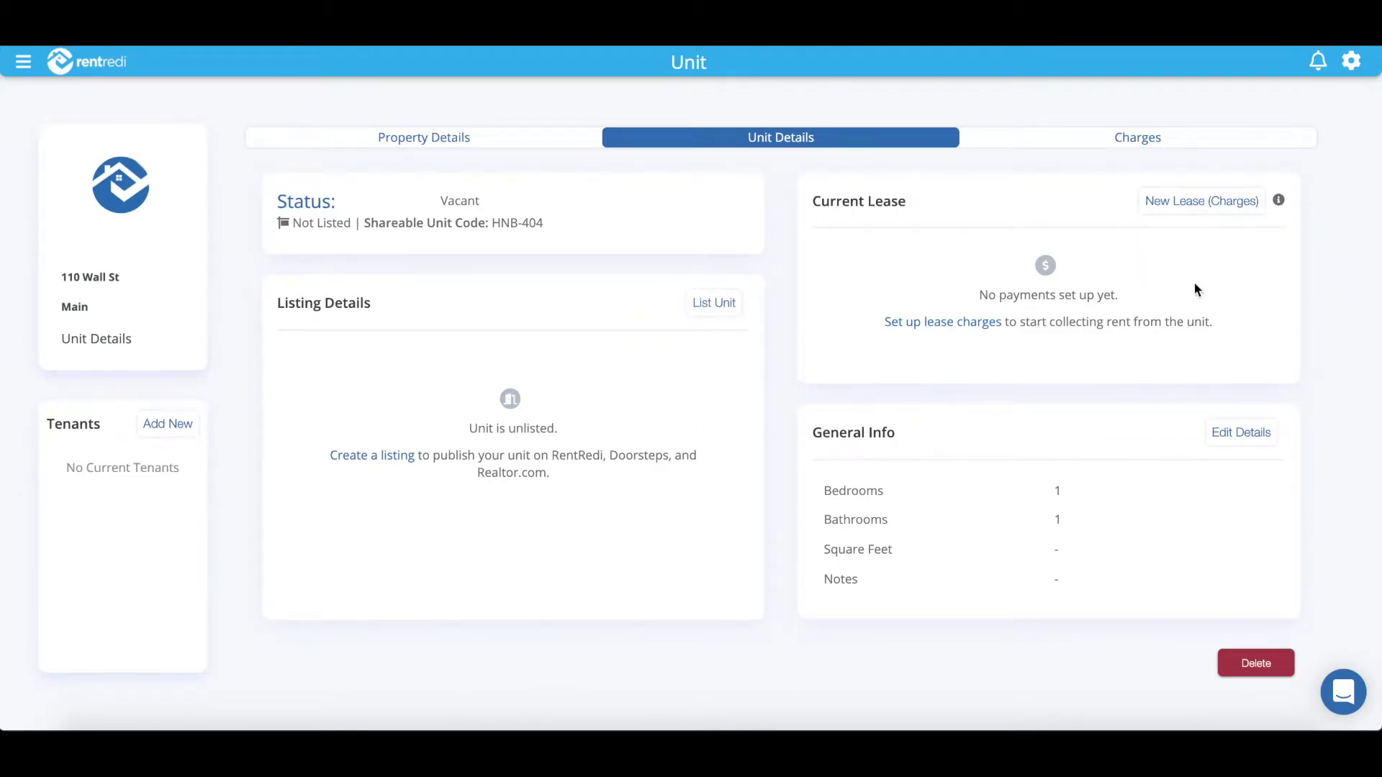
left_click(163, 425)
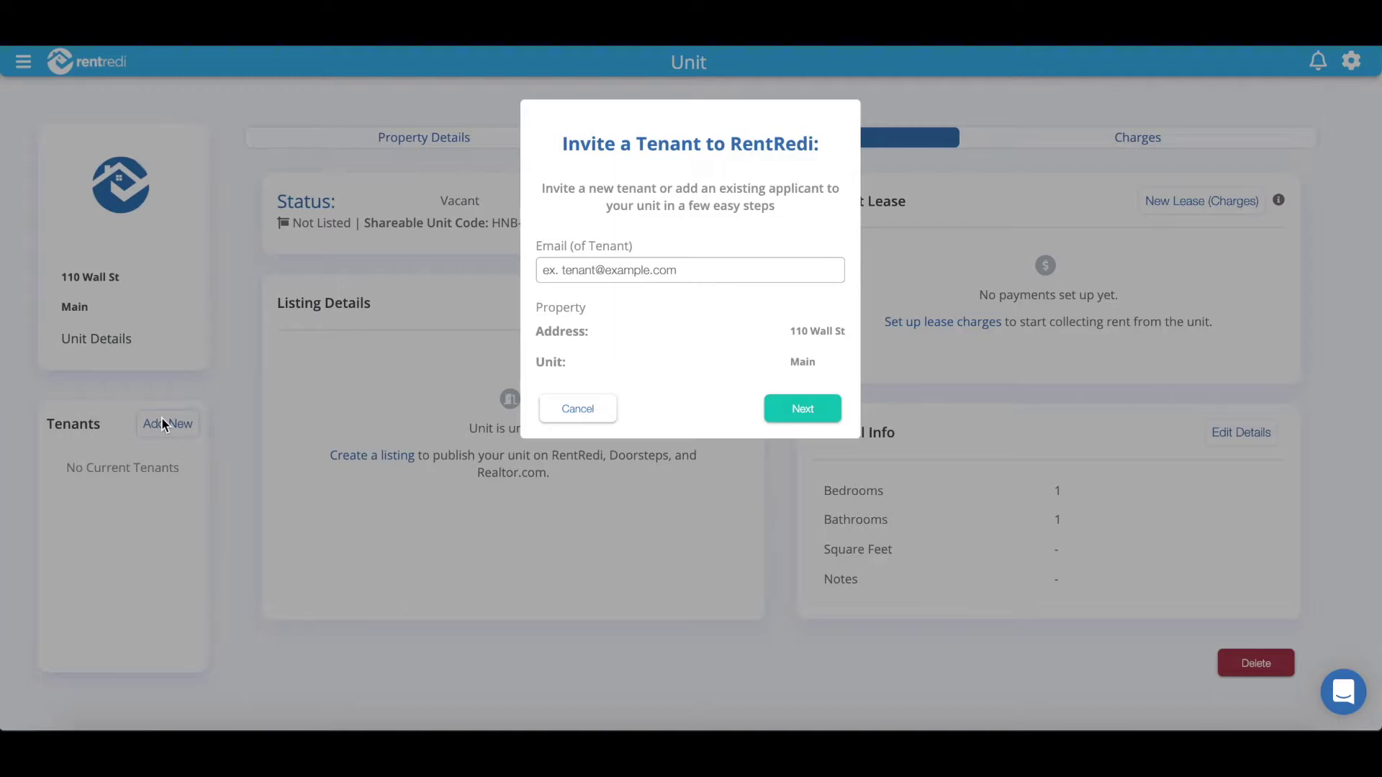
left_click(622, 266)
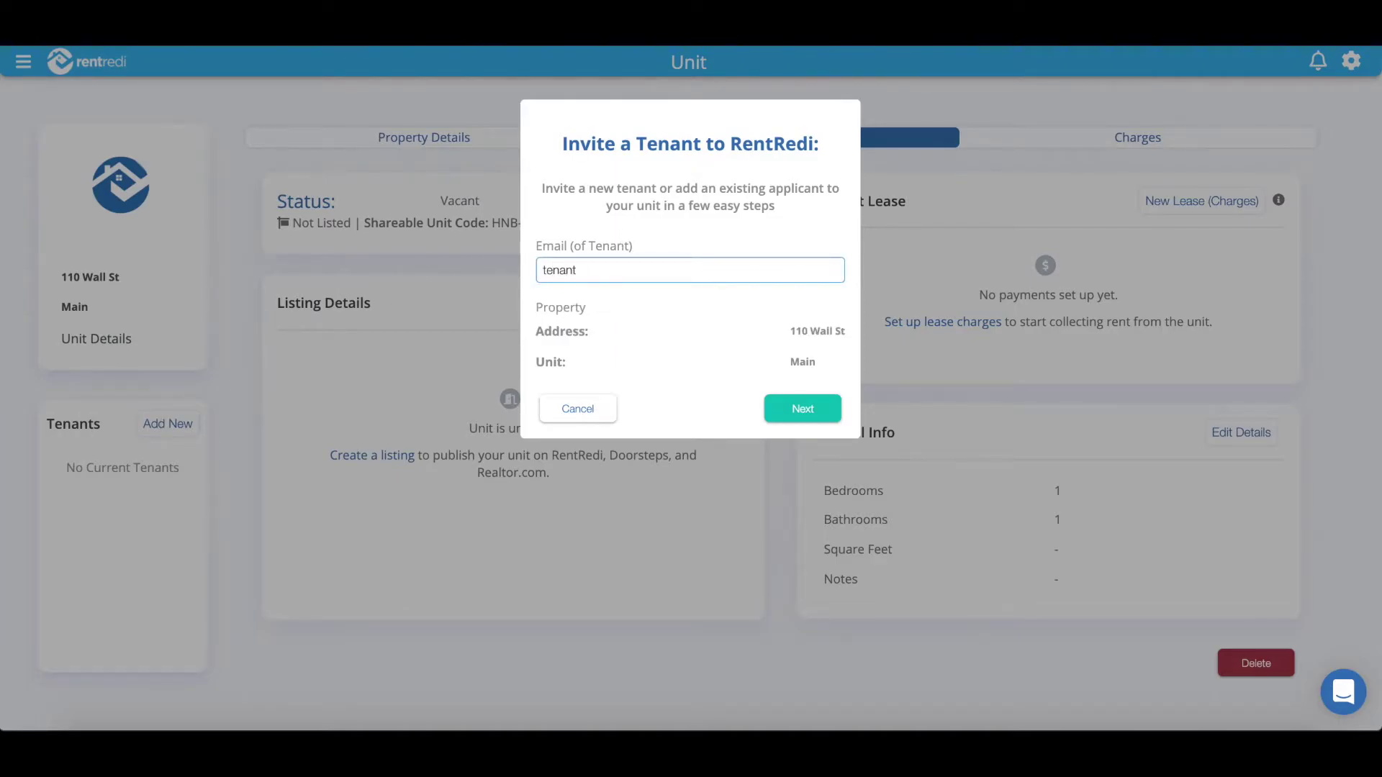
left_click(802, 409)
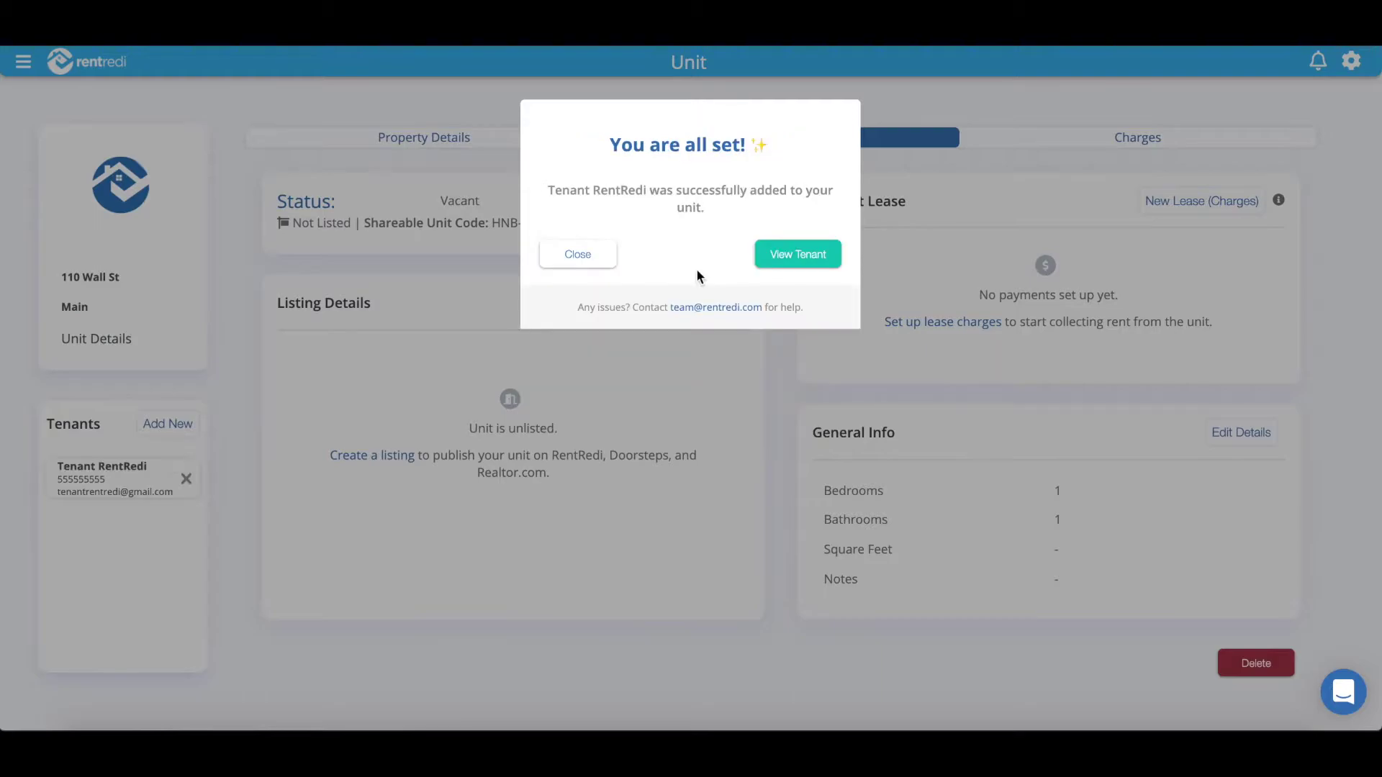
left_click(599, 259)
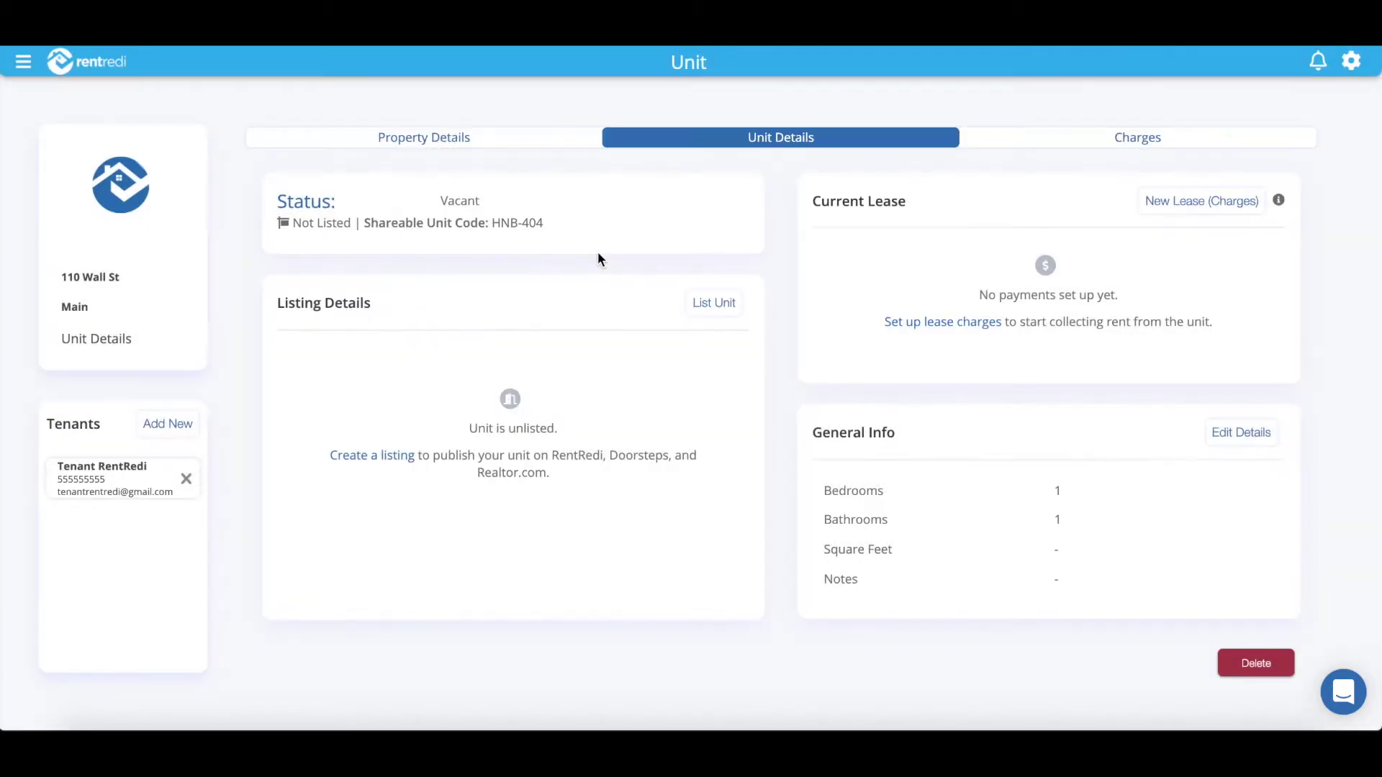
Start a new lease charge for the unit, visible to current tenants
left_click(1164, 202)
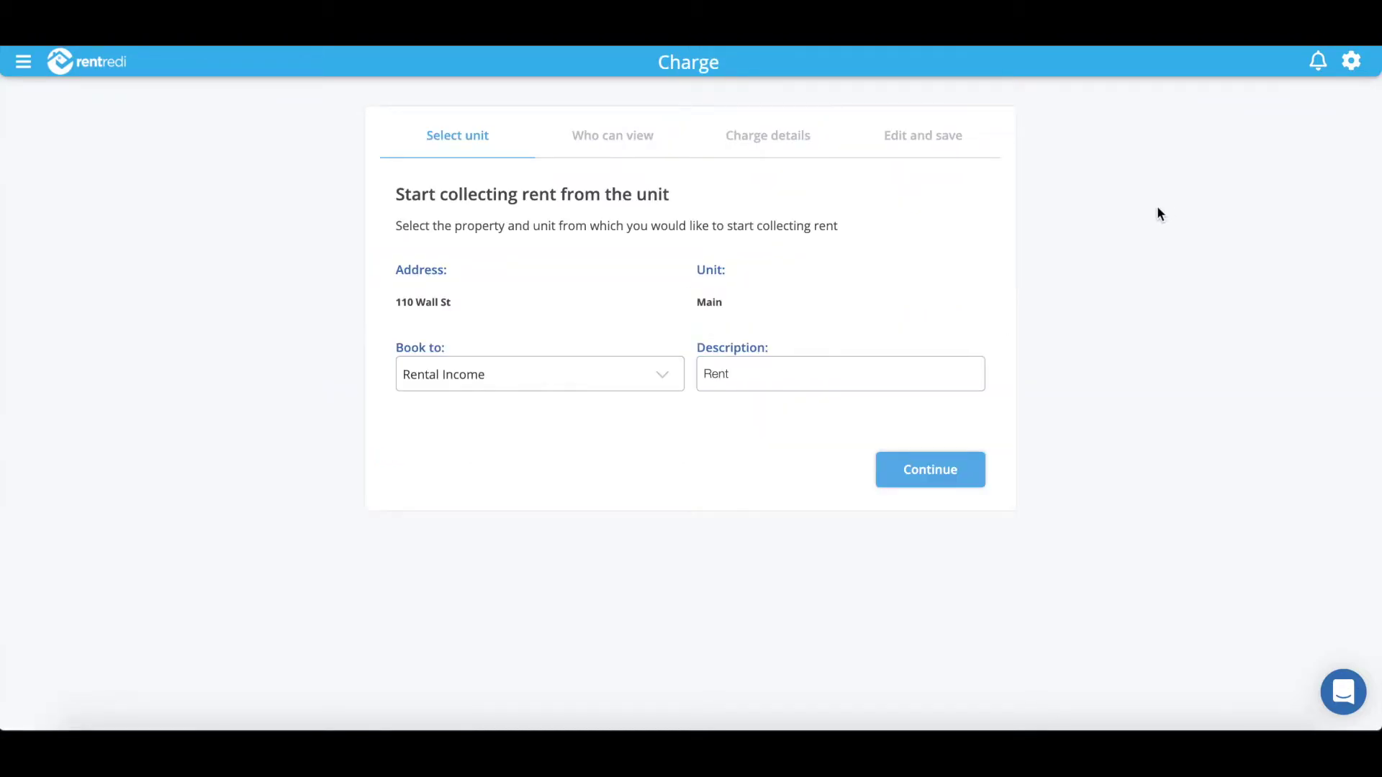
left_click(956, 470)
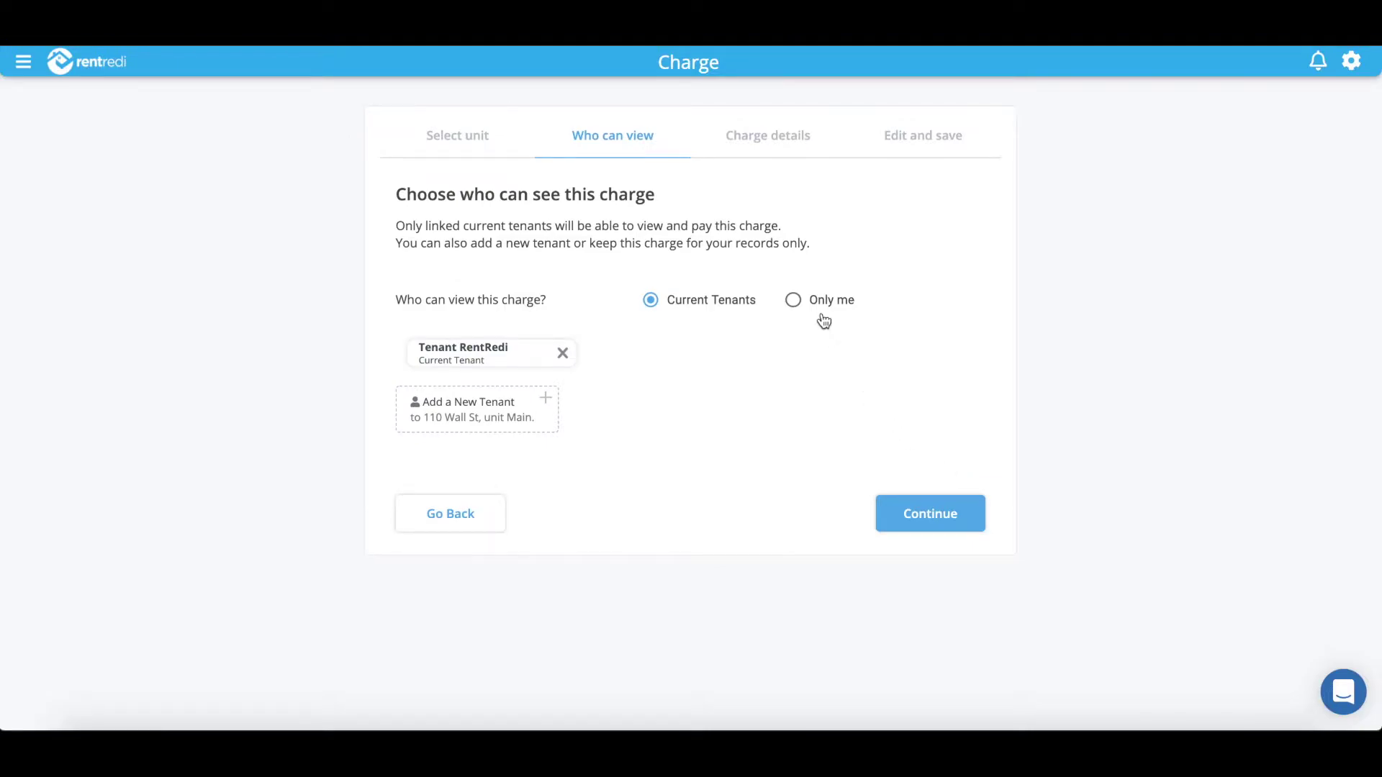
left_click(793, 300)
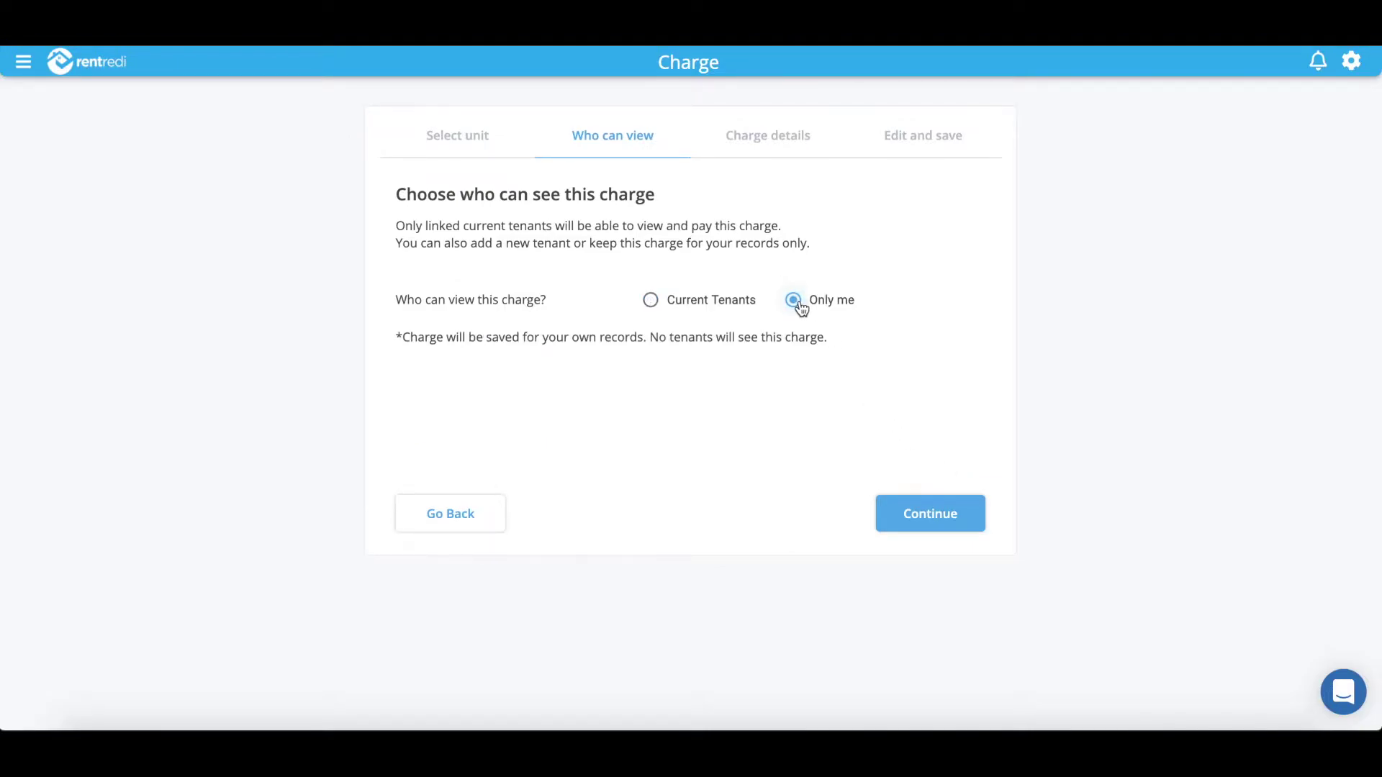
left_click(652, 300)
left_click(930, 513)
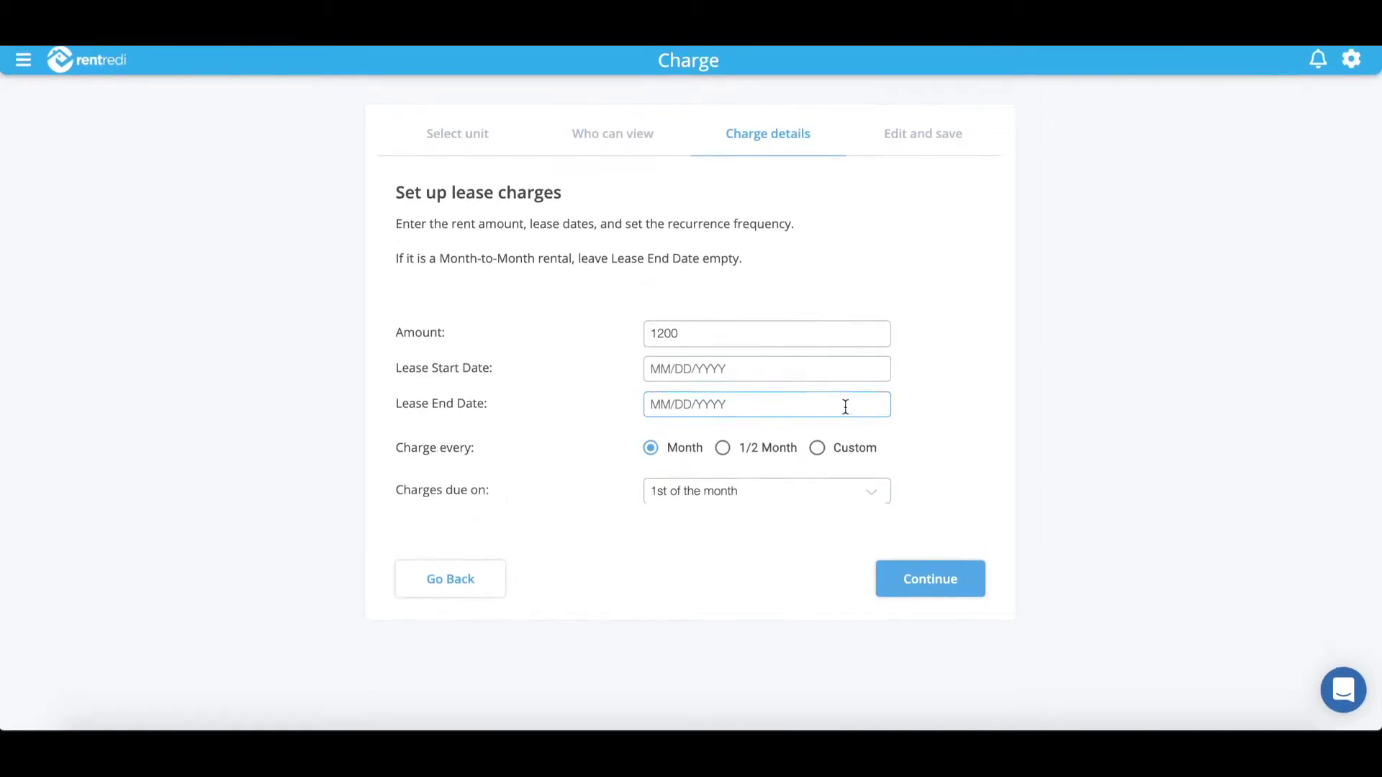
Set the lease start to 11/01/2020, due on the 1st monthly, and preview the charges
left_click(832, 372)
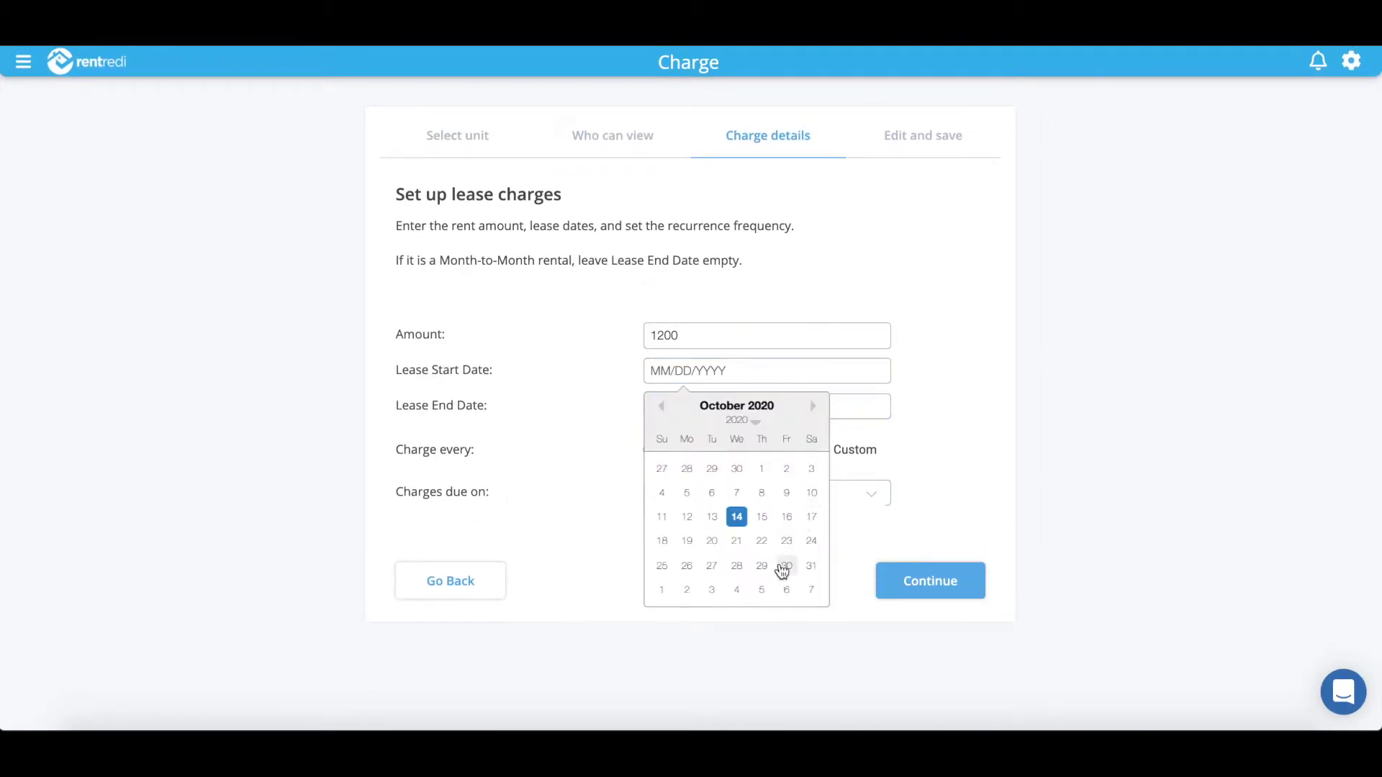
left_click(661, 589)
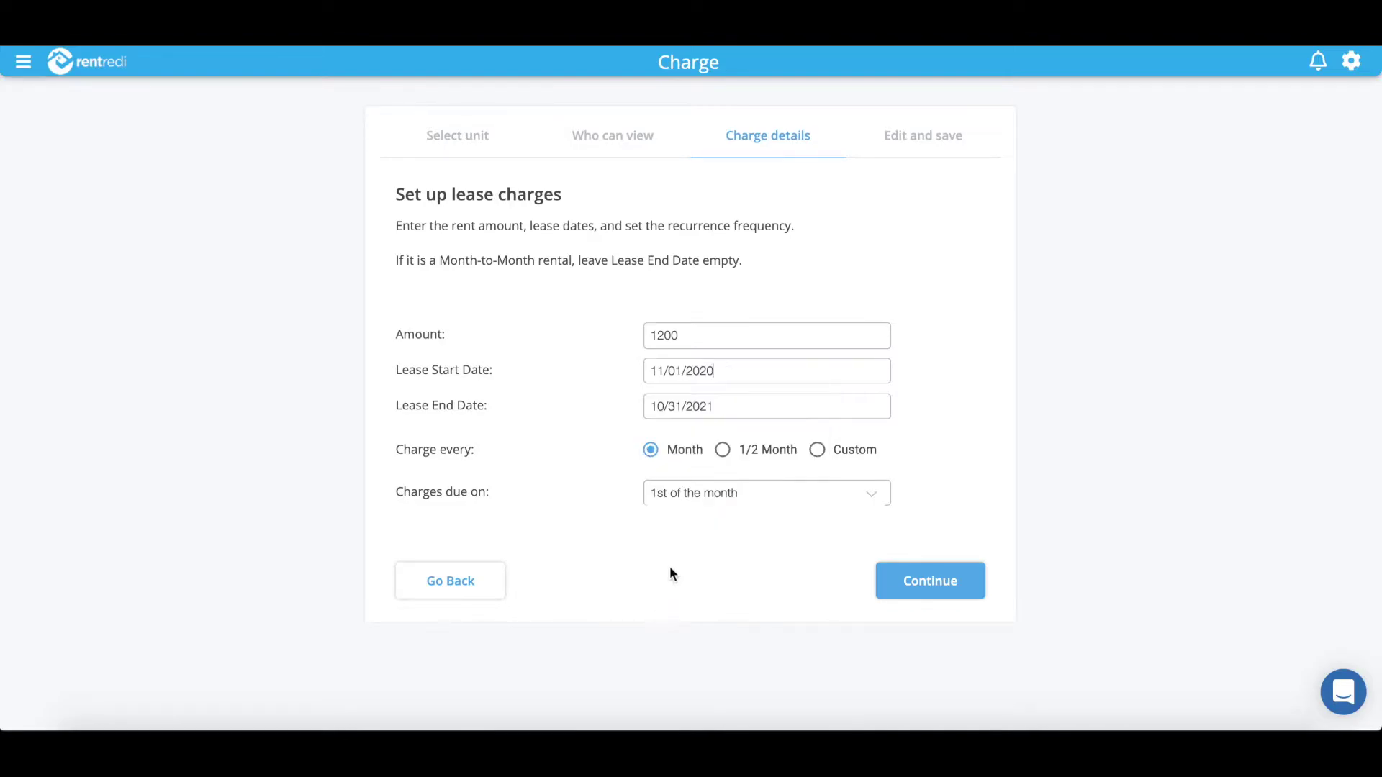
left_click(733, 411)
left_click(767, 492)
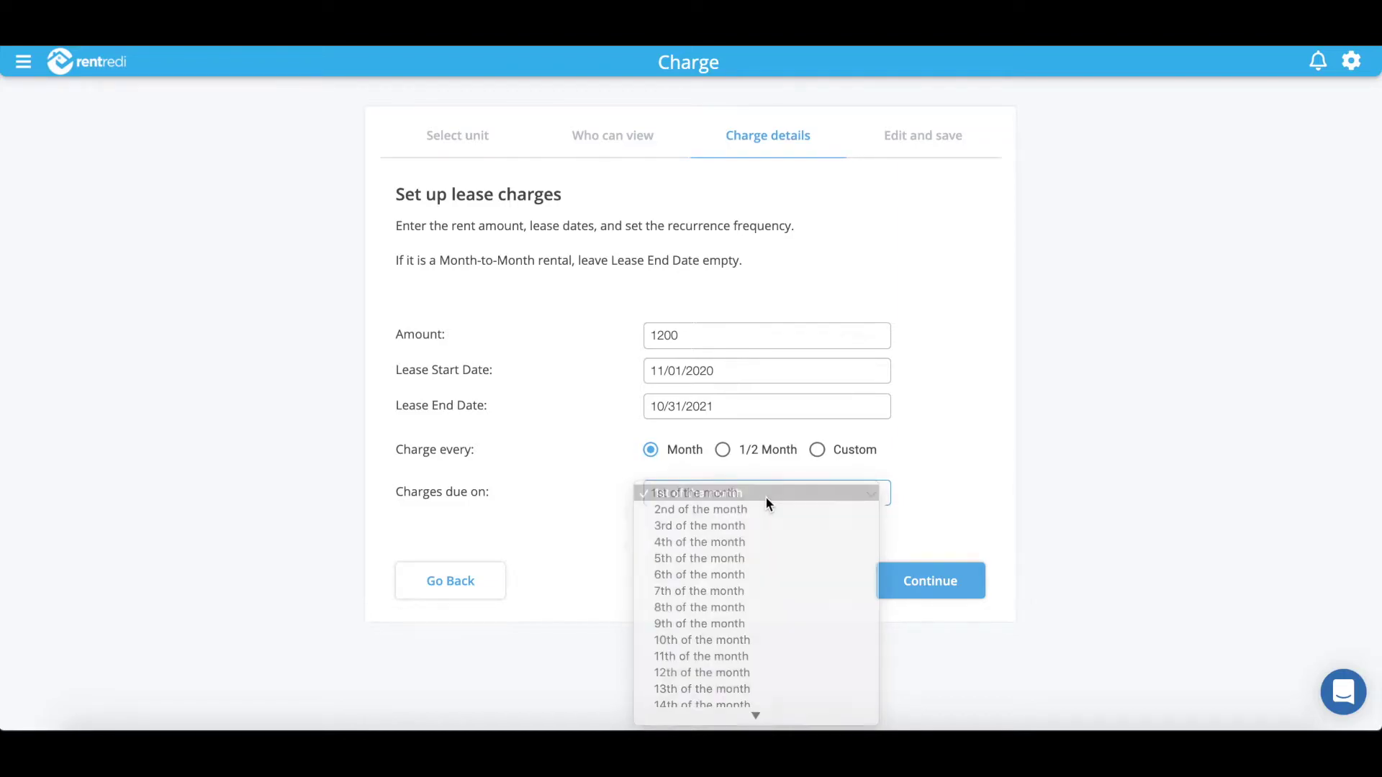
left_click(766, 495)
left_click(894, 584)
scroll(894, 584, "down", 3)
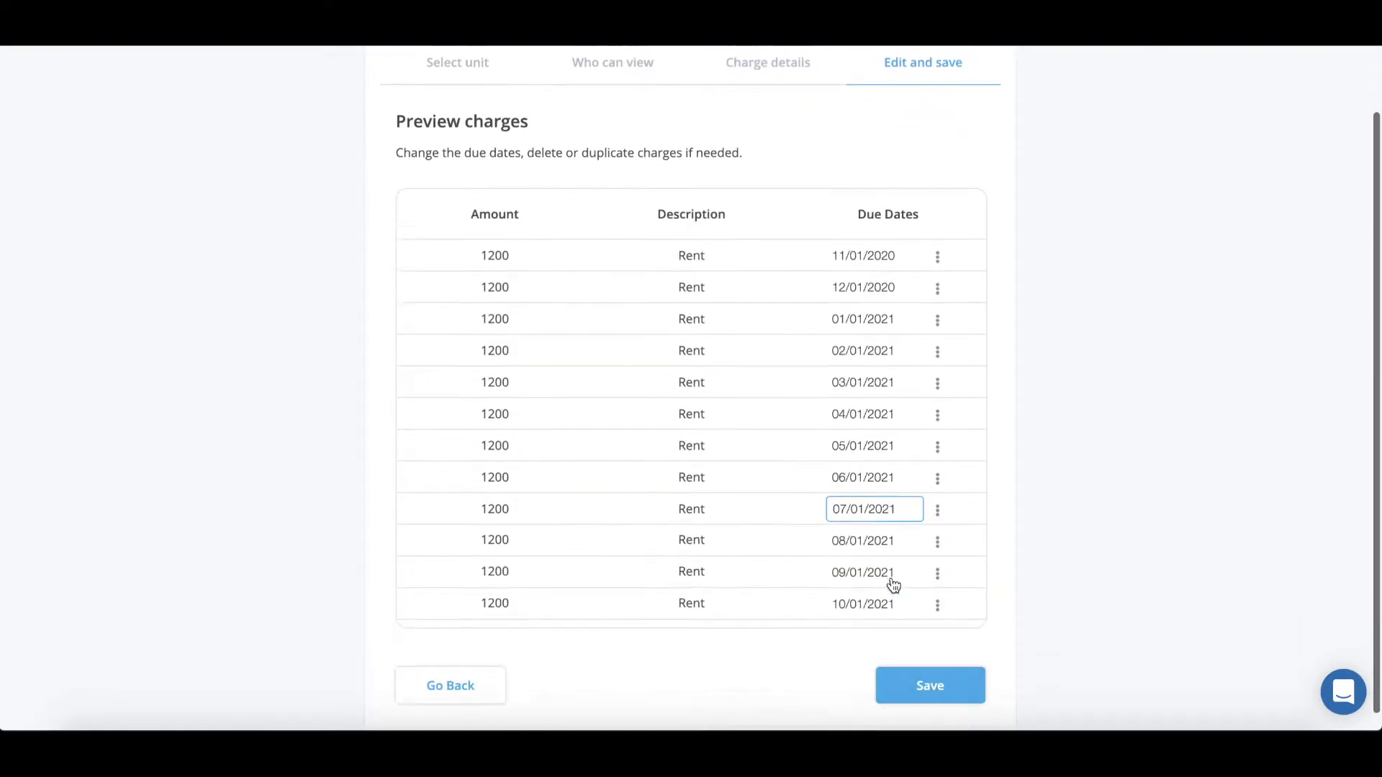
scroll(889, 540, "up", 3)
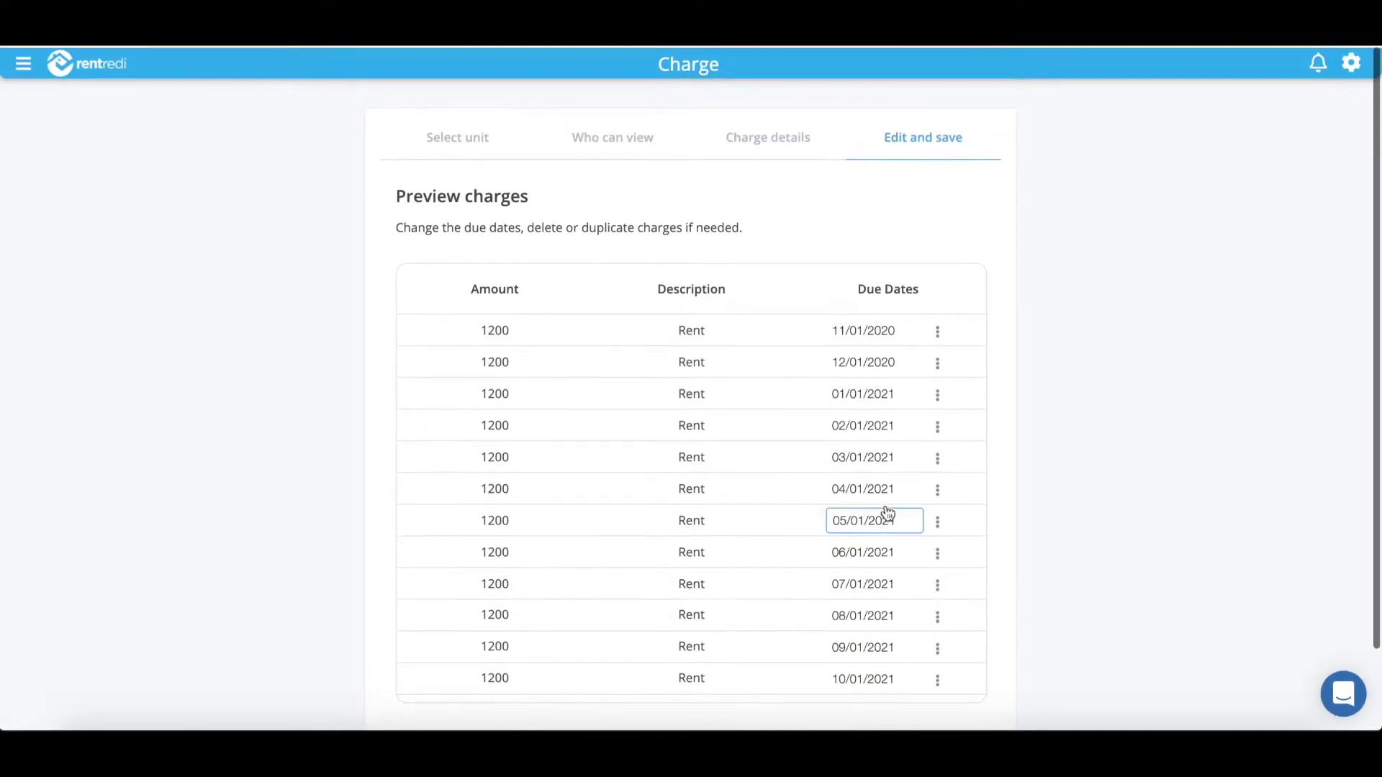
Duplicate the 11/01/2020 rent charge, redate one copy to 10/01/2020, and save the schedule
left_click(875, 329)
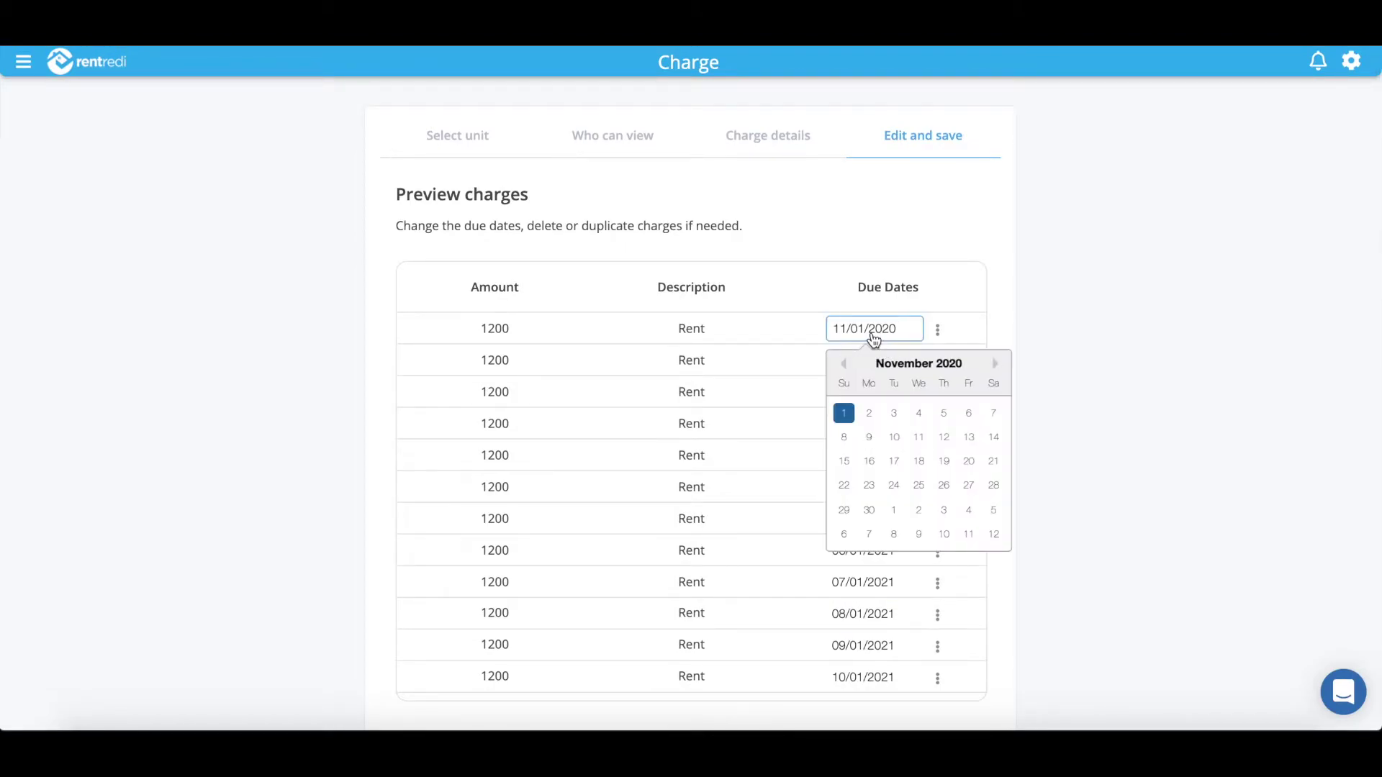
left_click(938, 328)
left_click(940, 357)
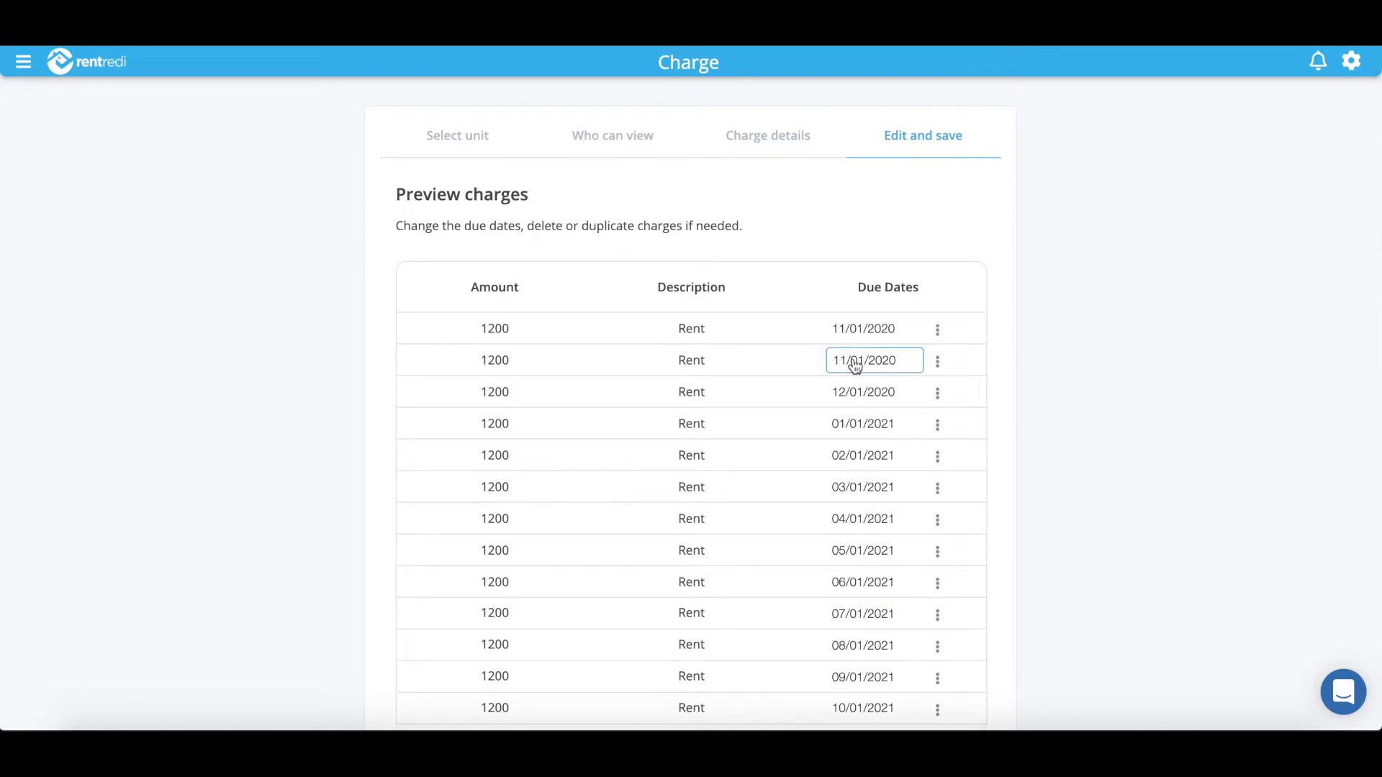
left_click(863, 329)
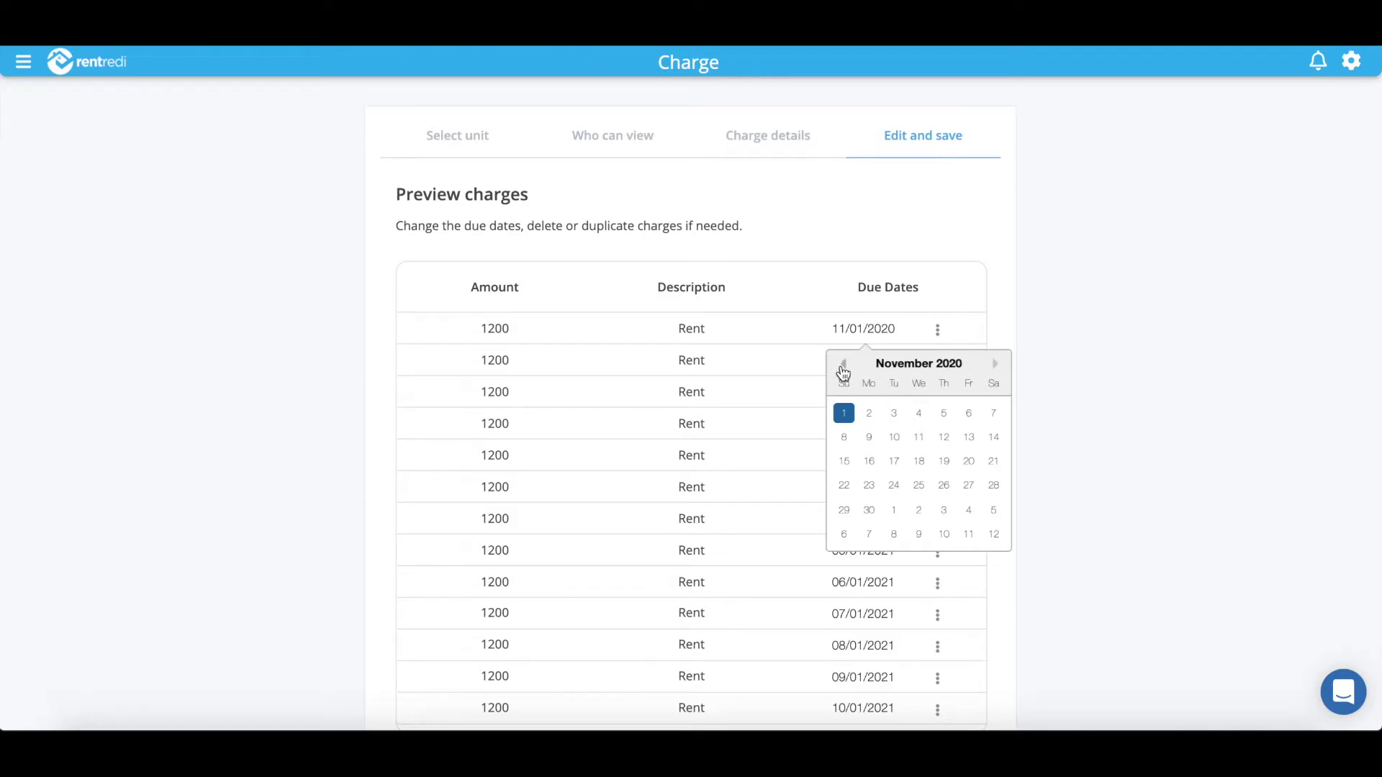
left_click(843, 364)
left_click(943, 414)
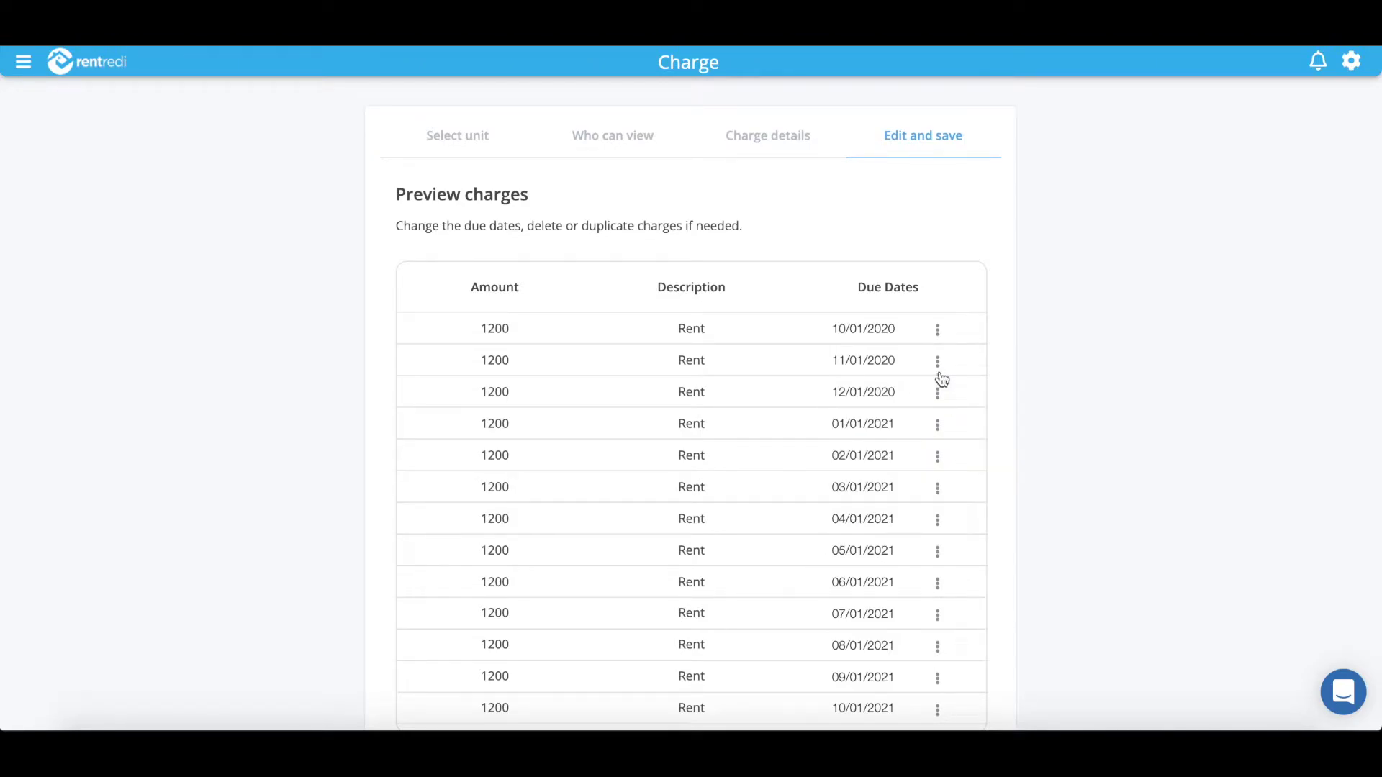
scroll(939, 368, "down", 3)
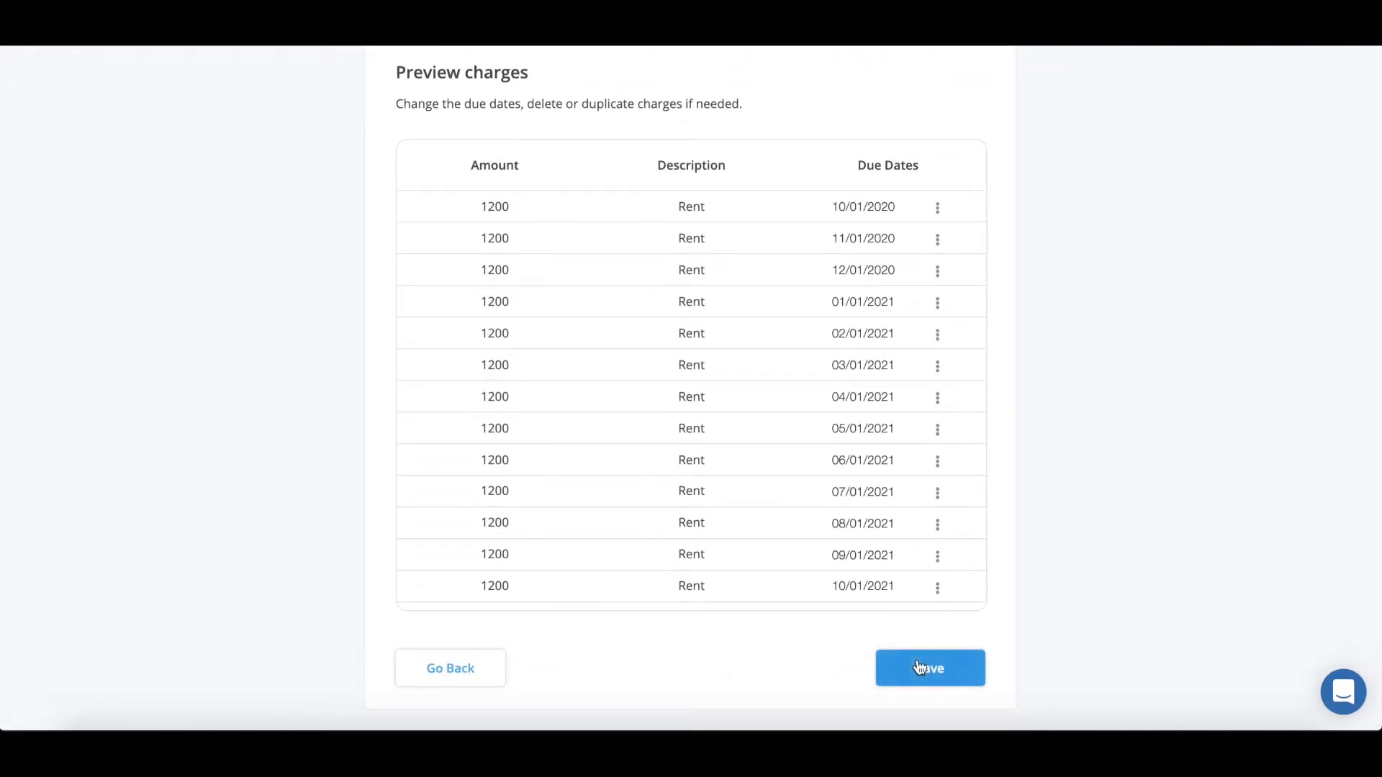
left_click(920, 669)
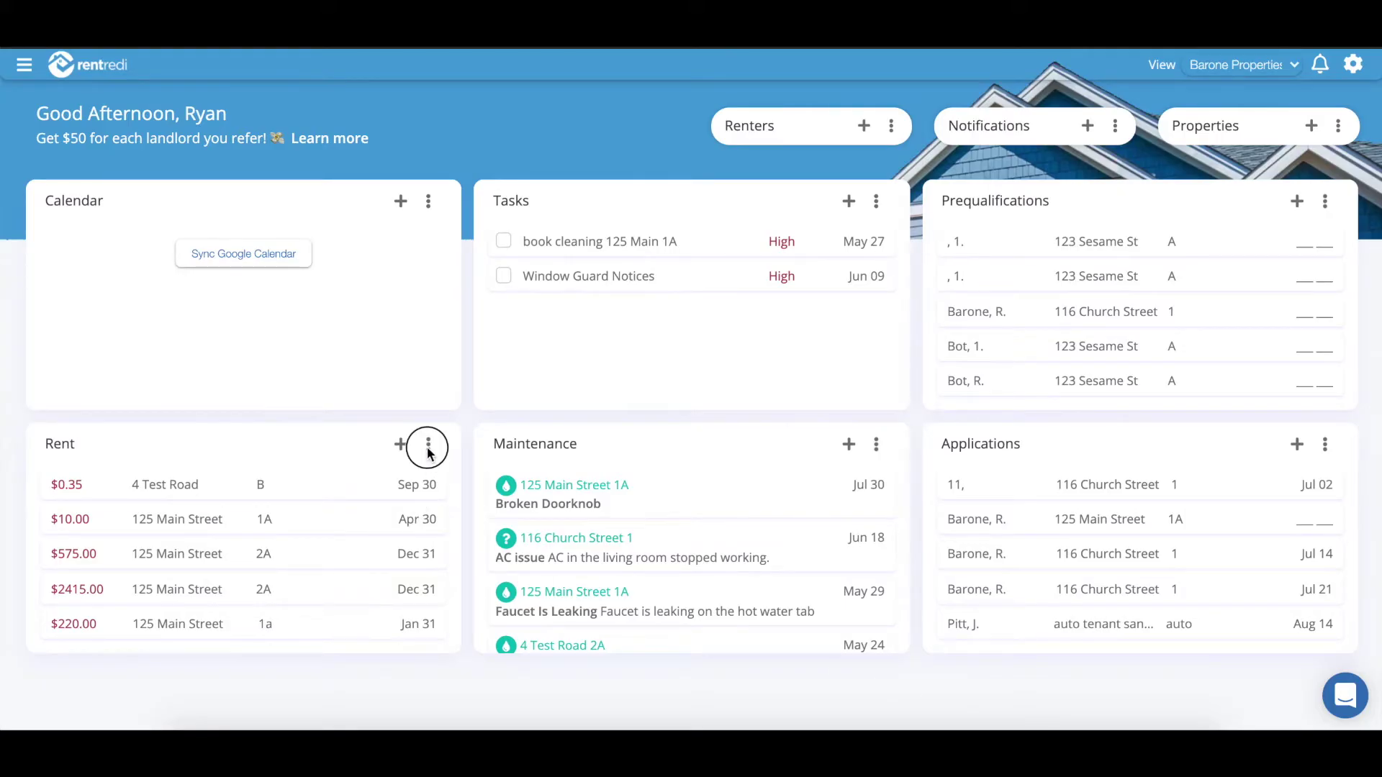
Open the Rent panel's options, view the new-charge type picker, and return to the Rent list
left_click(427, 447)
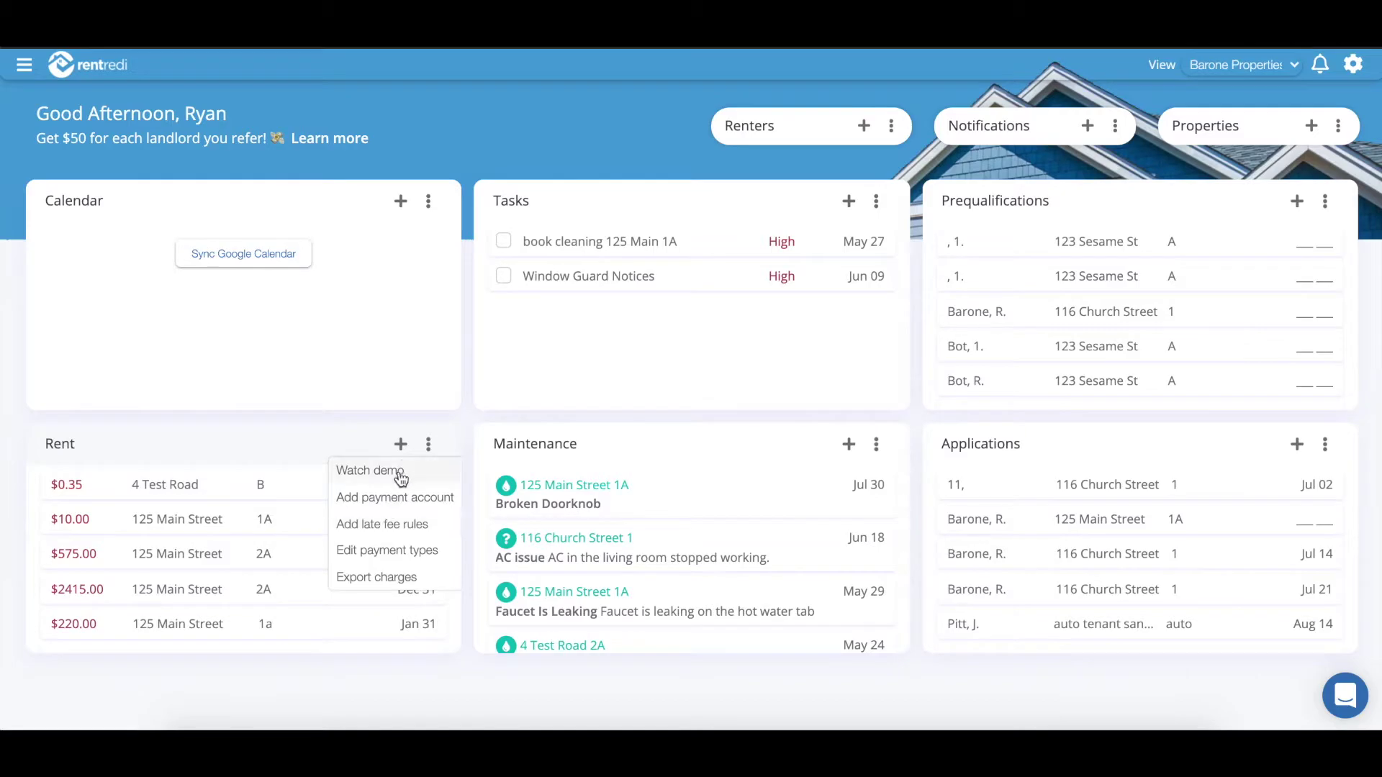
left_click(399, 444)
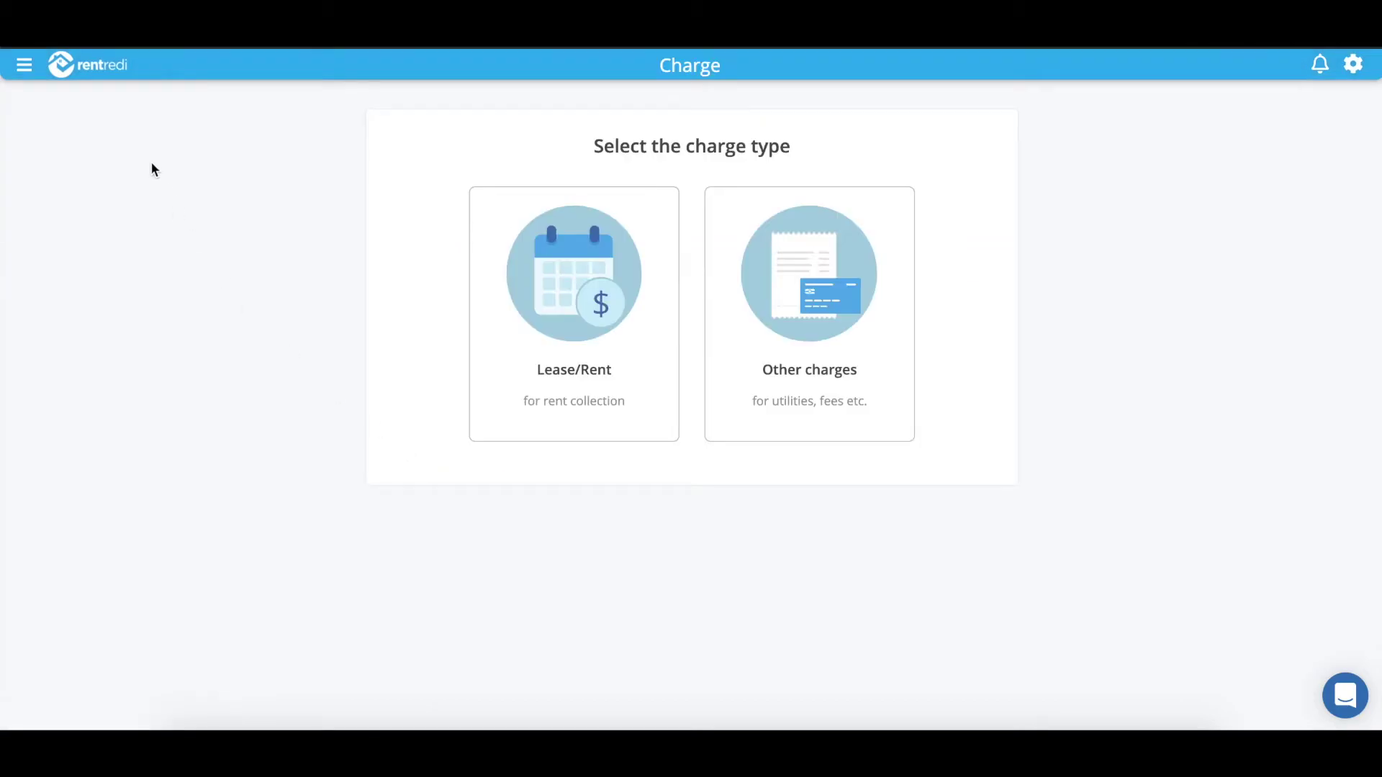
left_click(46, 81)
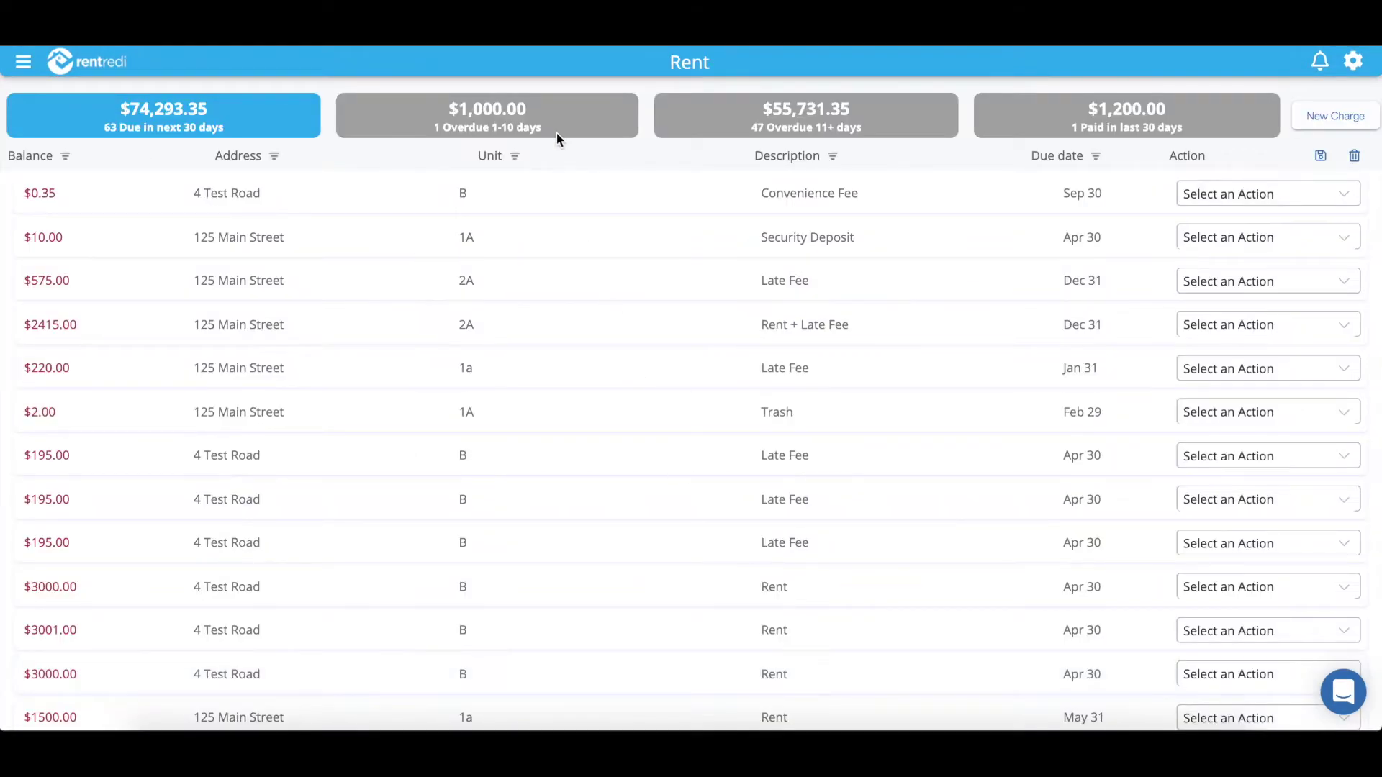
Filter charges by overdue 1-10 days, 11+ days and paid in last 30 days
left_click(553, 119)
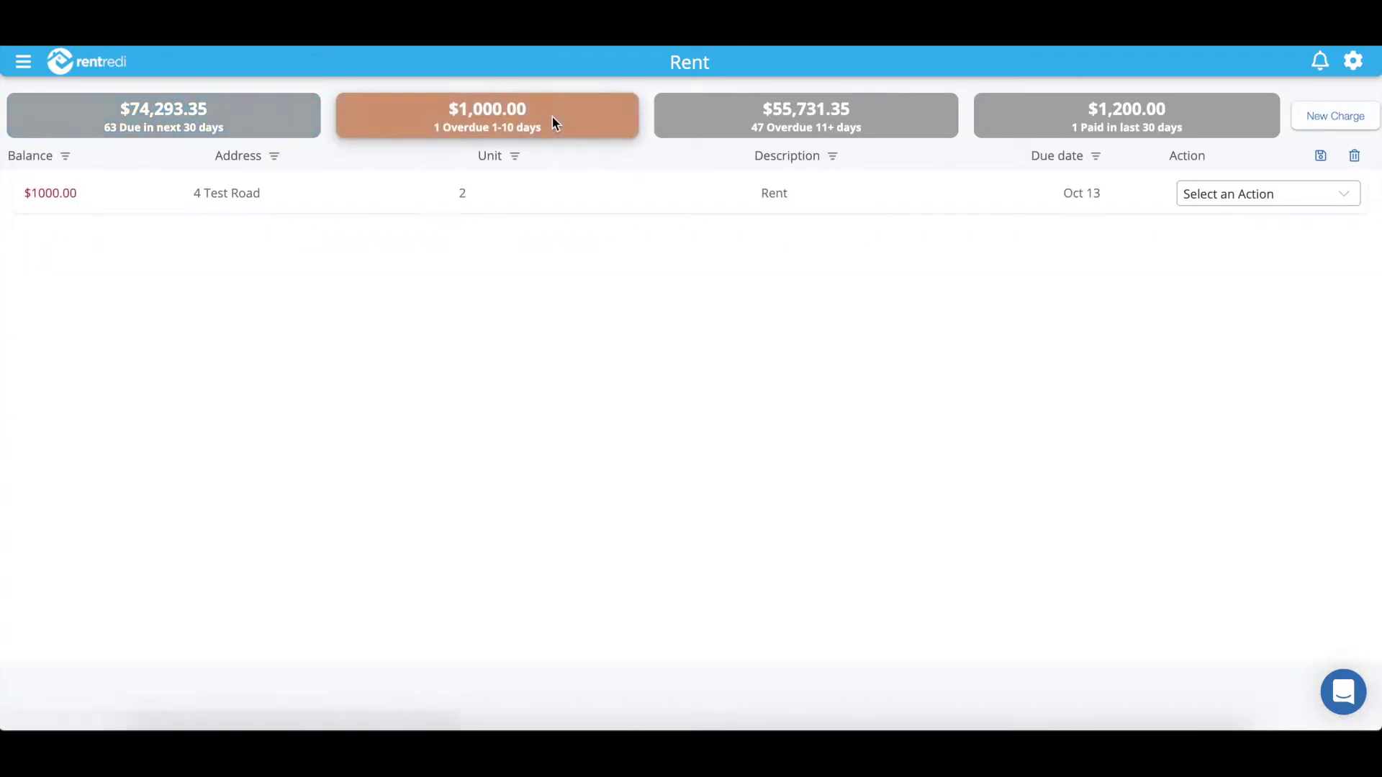
left_click(878, 119)
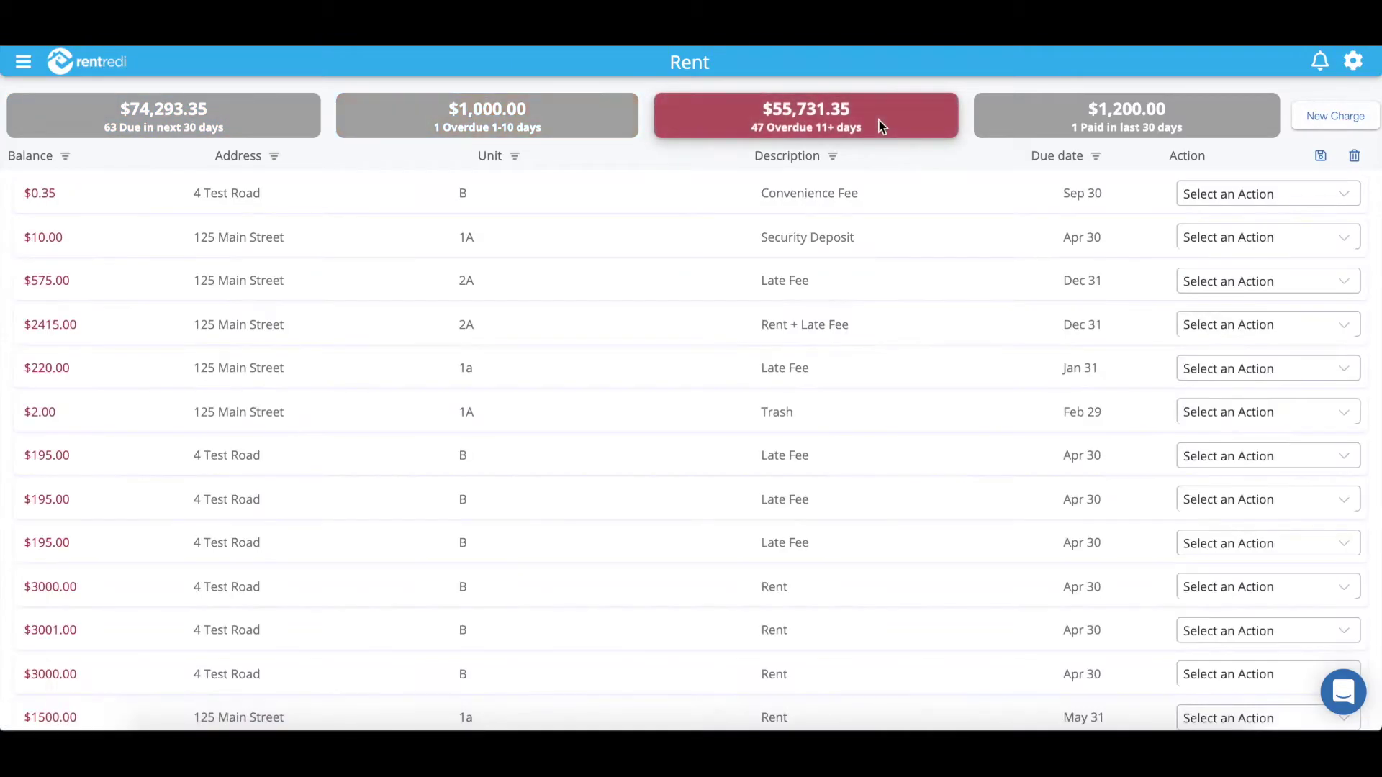
left_click(1030, 123)
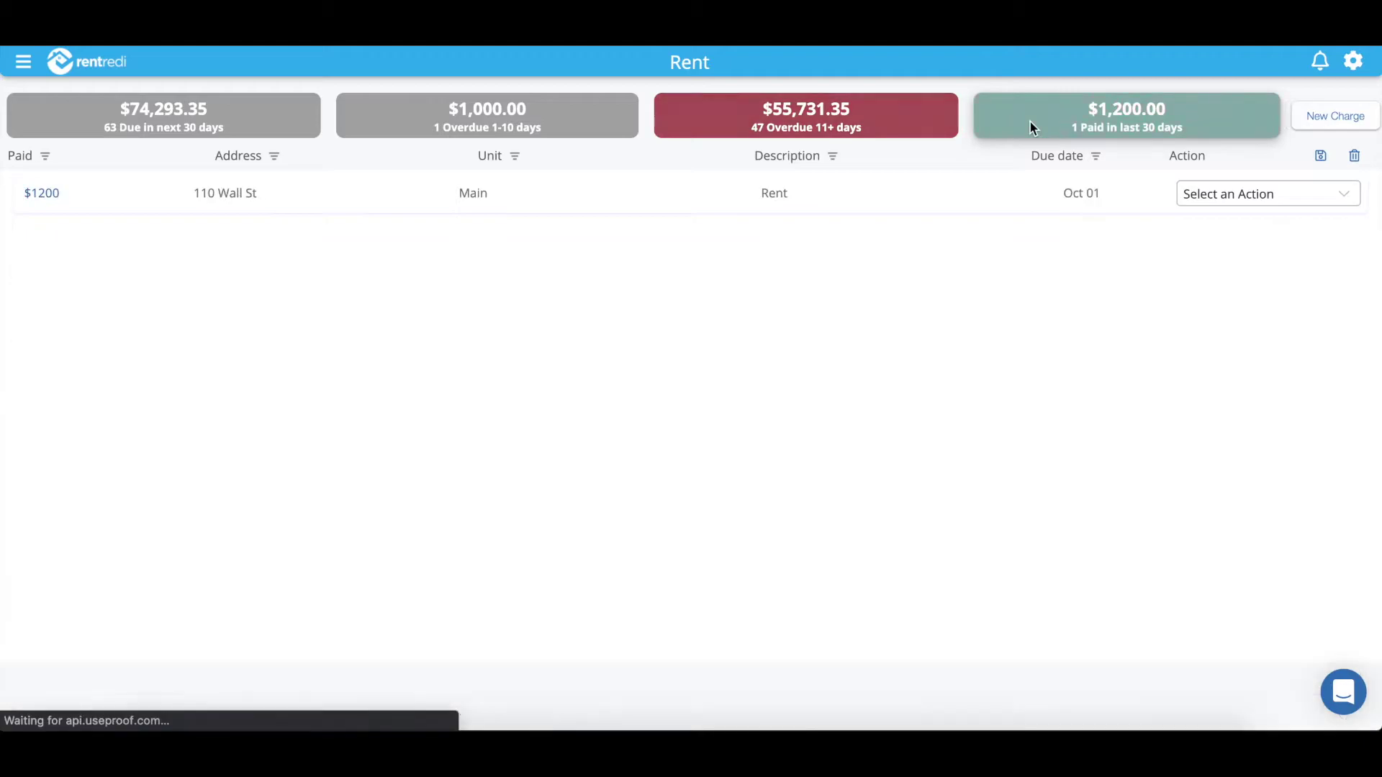
left_click(1345, 193)
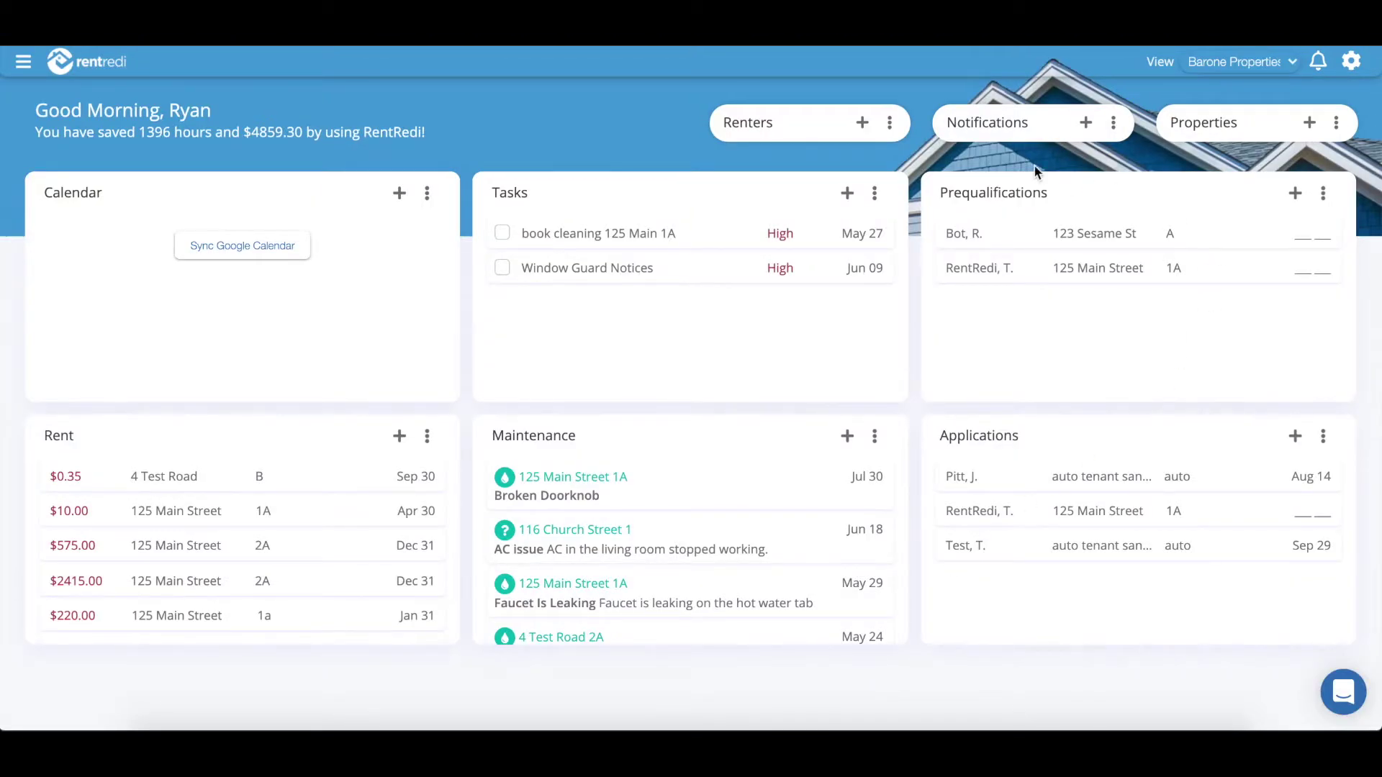
left_click(763, 122)
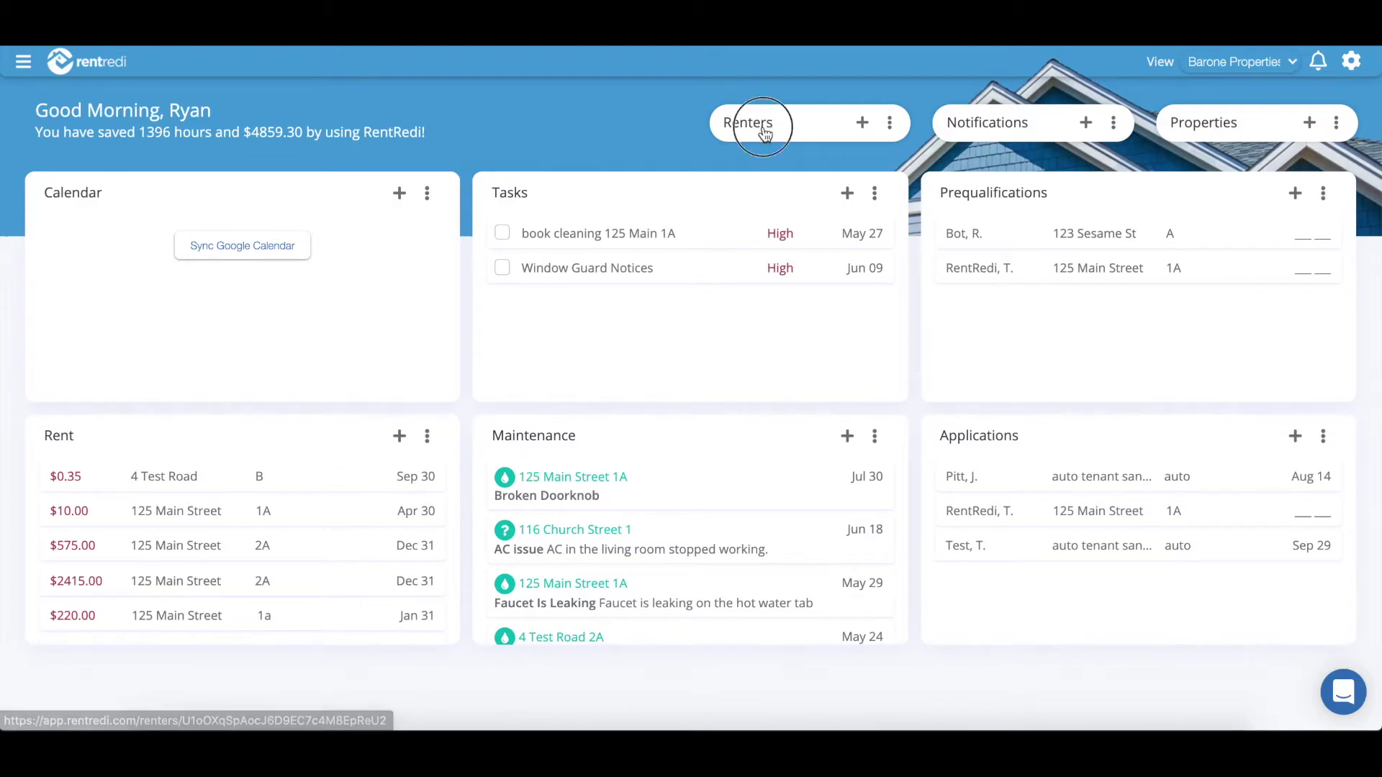
scroll(748, 260, "down", 2)
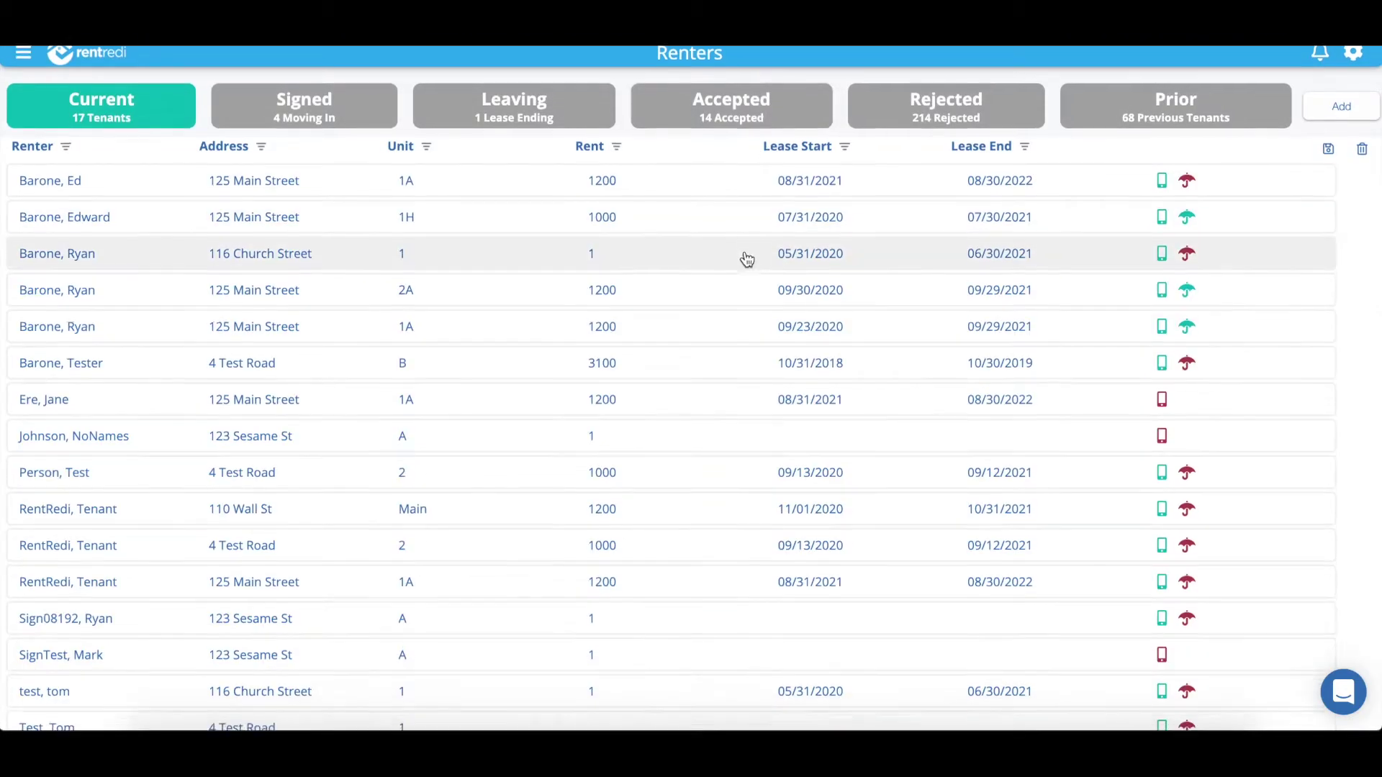
scroll(748, 259, "up", 2)
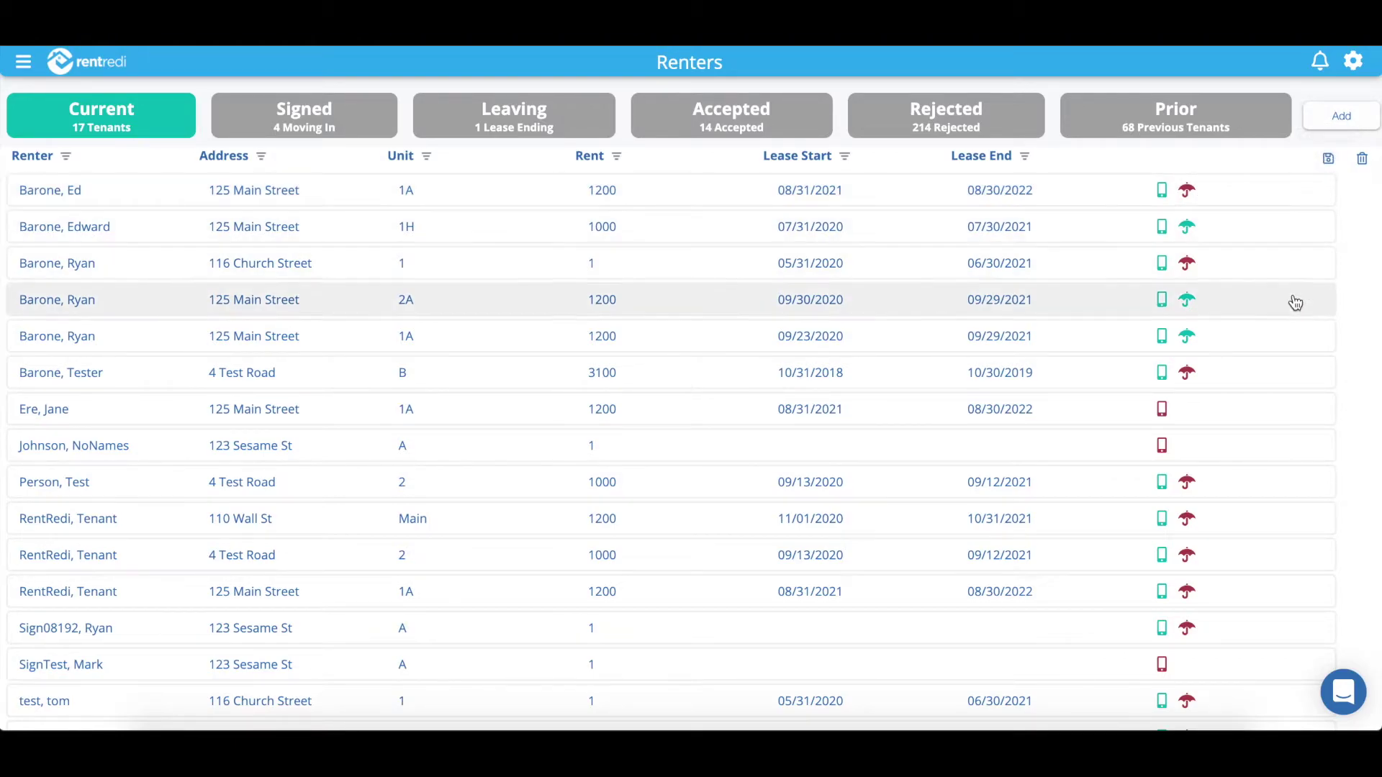
scroll(1299, 303, "down", 1)
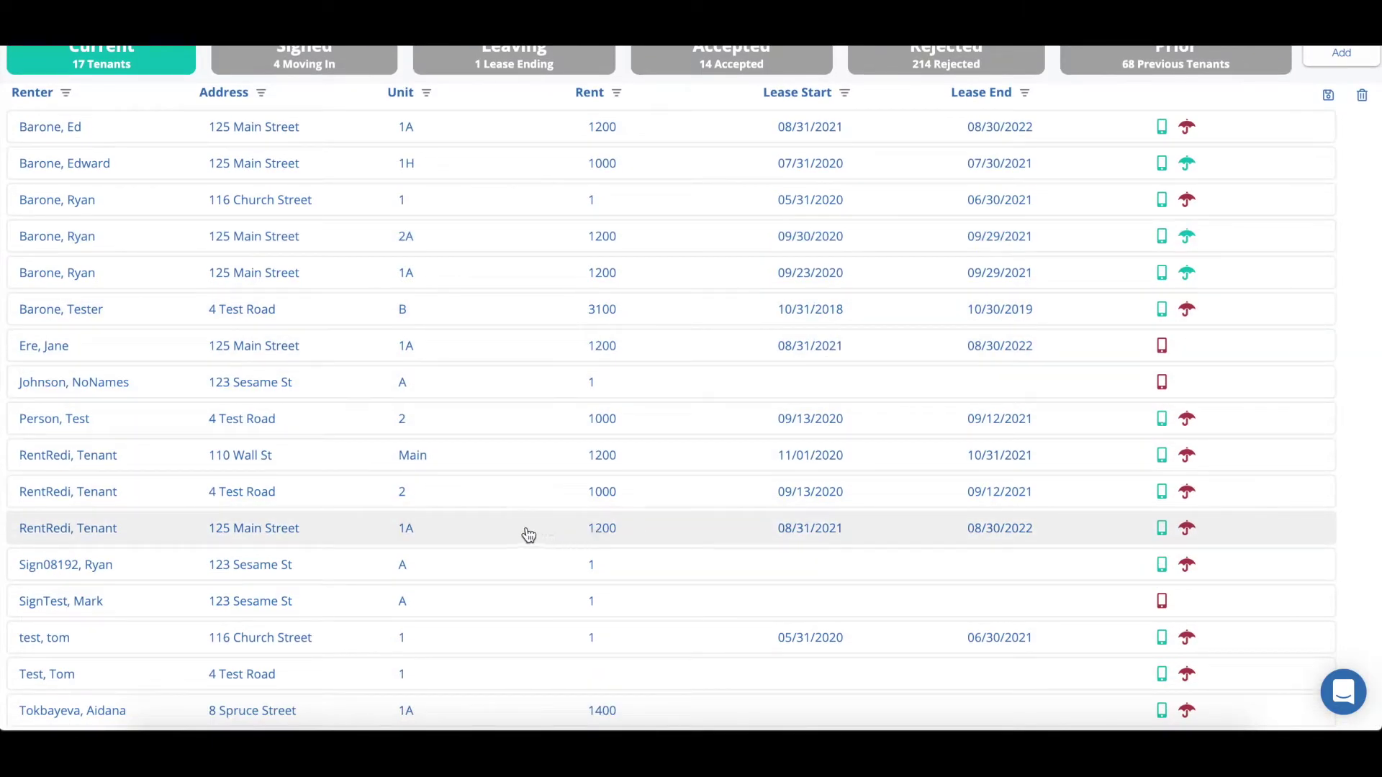
left_click(519, 475)
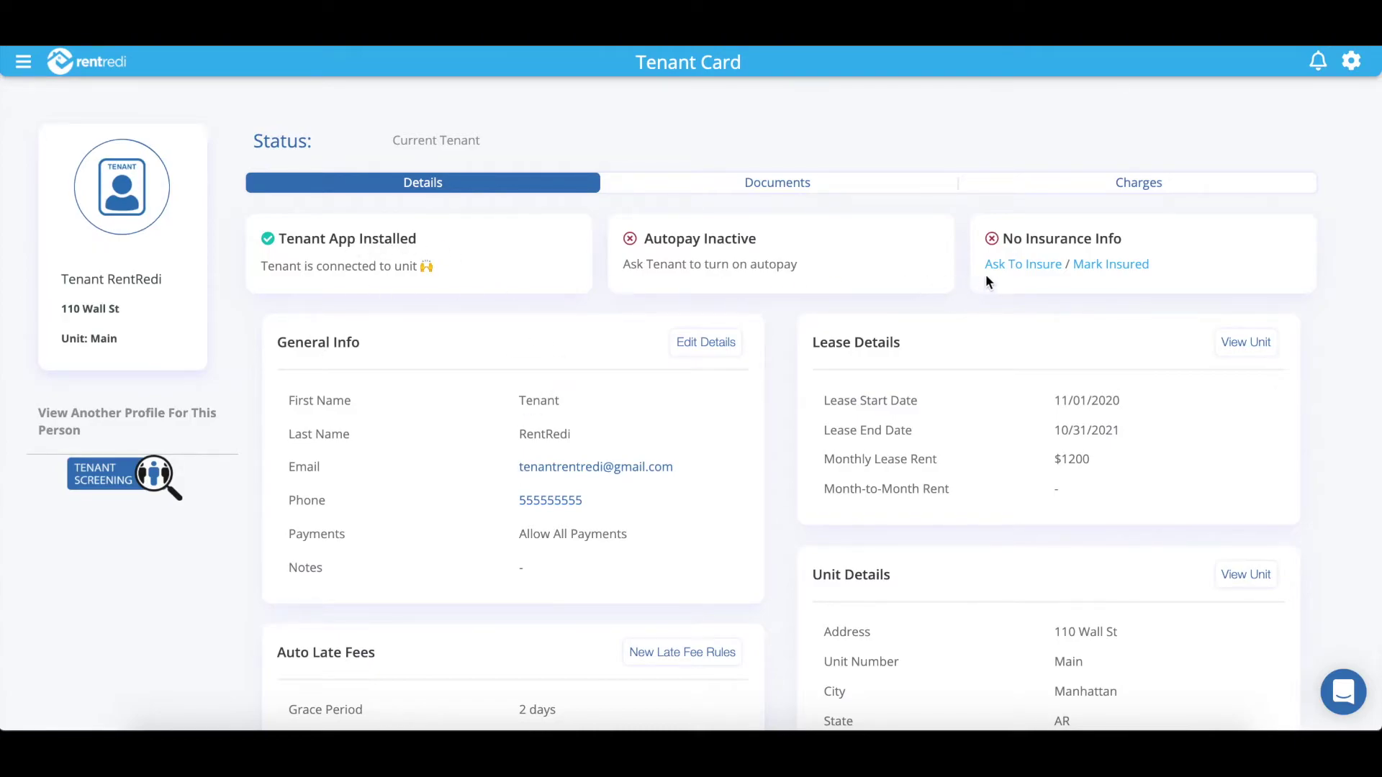
scroll(1027, 328, "down", 5)
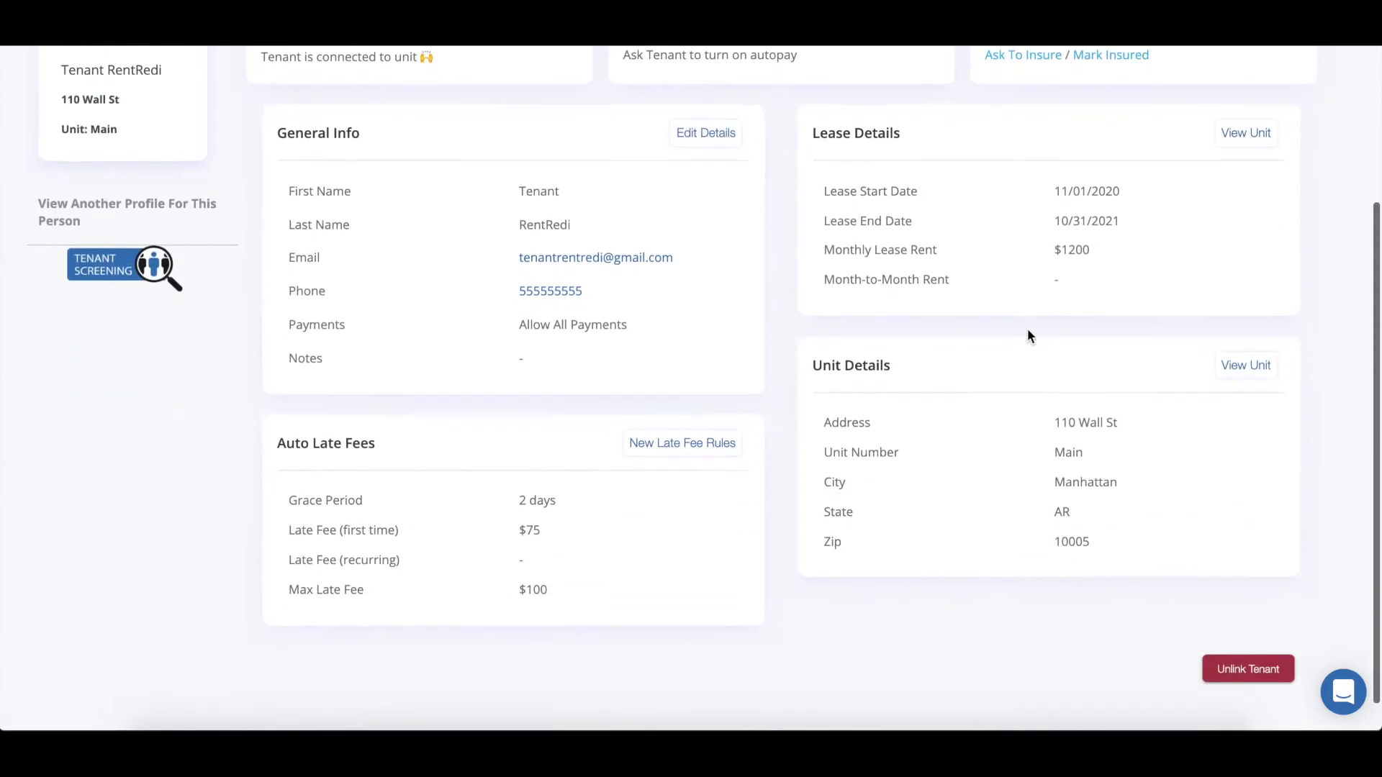
scroll(1027, 329, "up", 5)
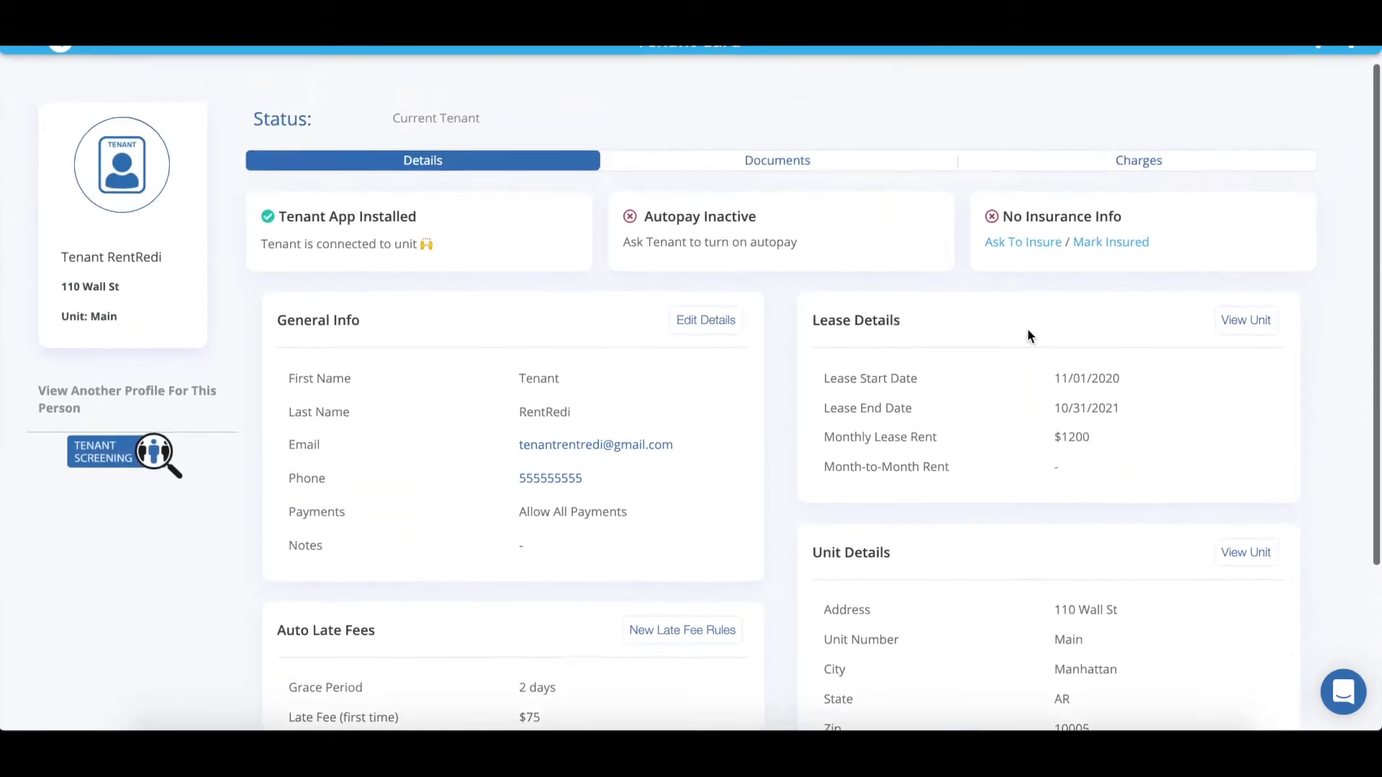
View the 110 Wall St tenant's Documents and Charges tabs
left_click(833, 185)
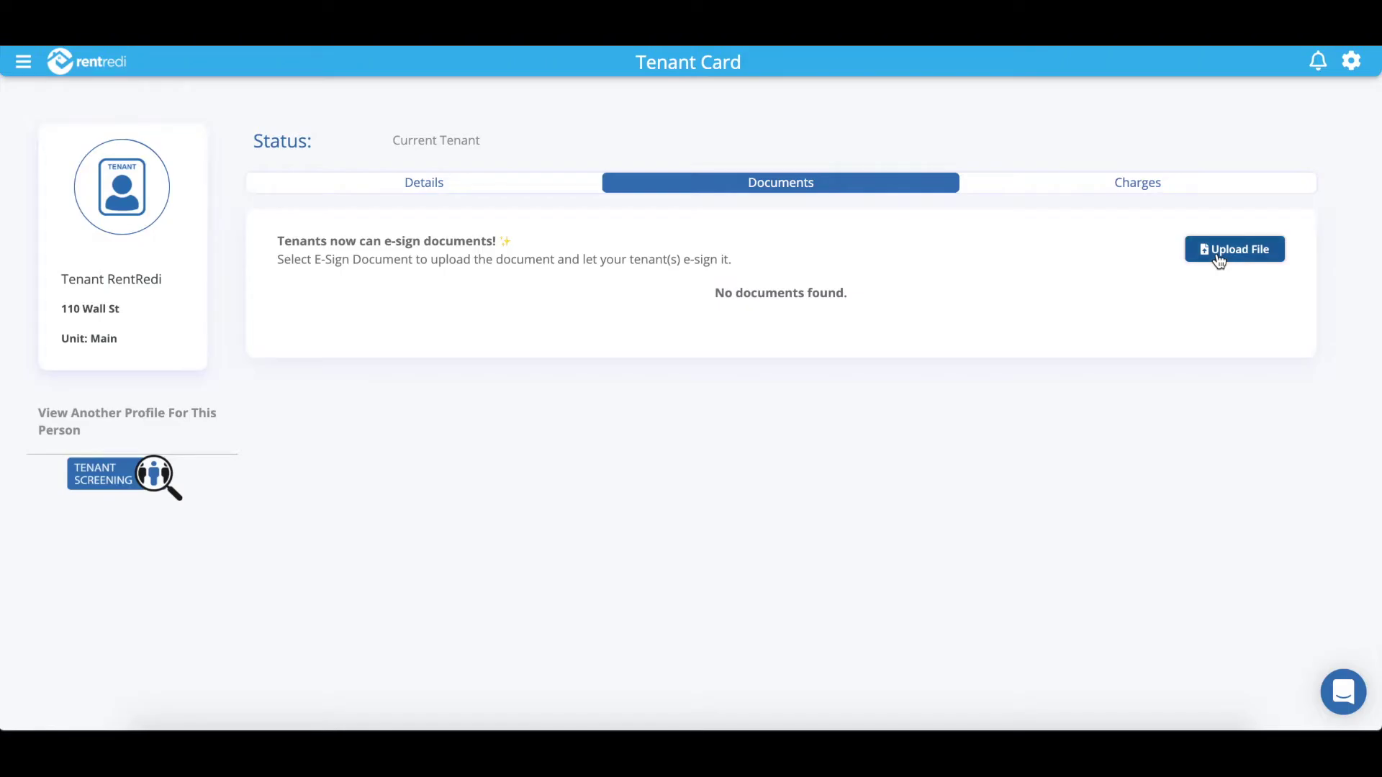
left_click(1199, 191)
scroll(1228, 342, "down", 1)
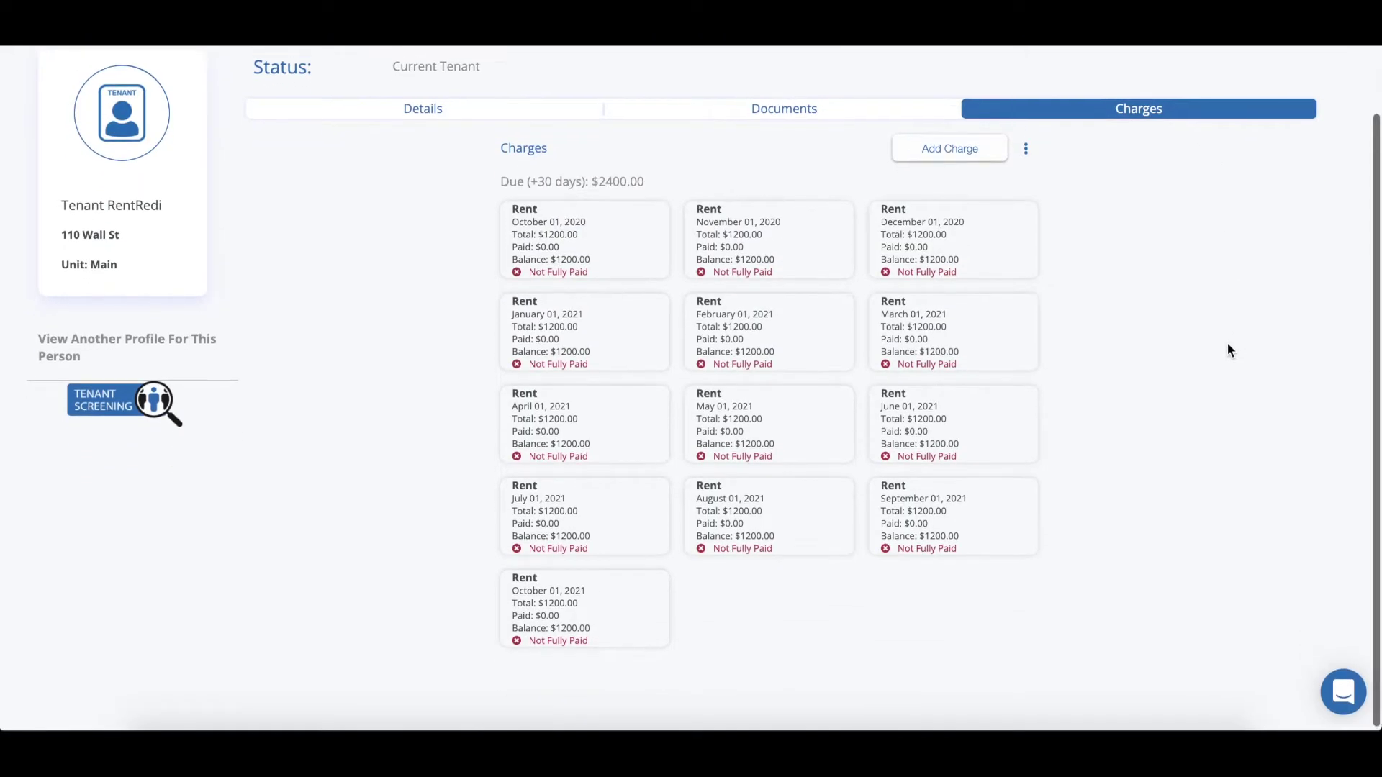
scroll(1228, 343, "up", 1)
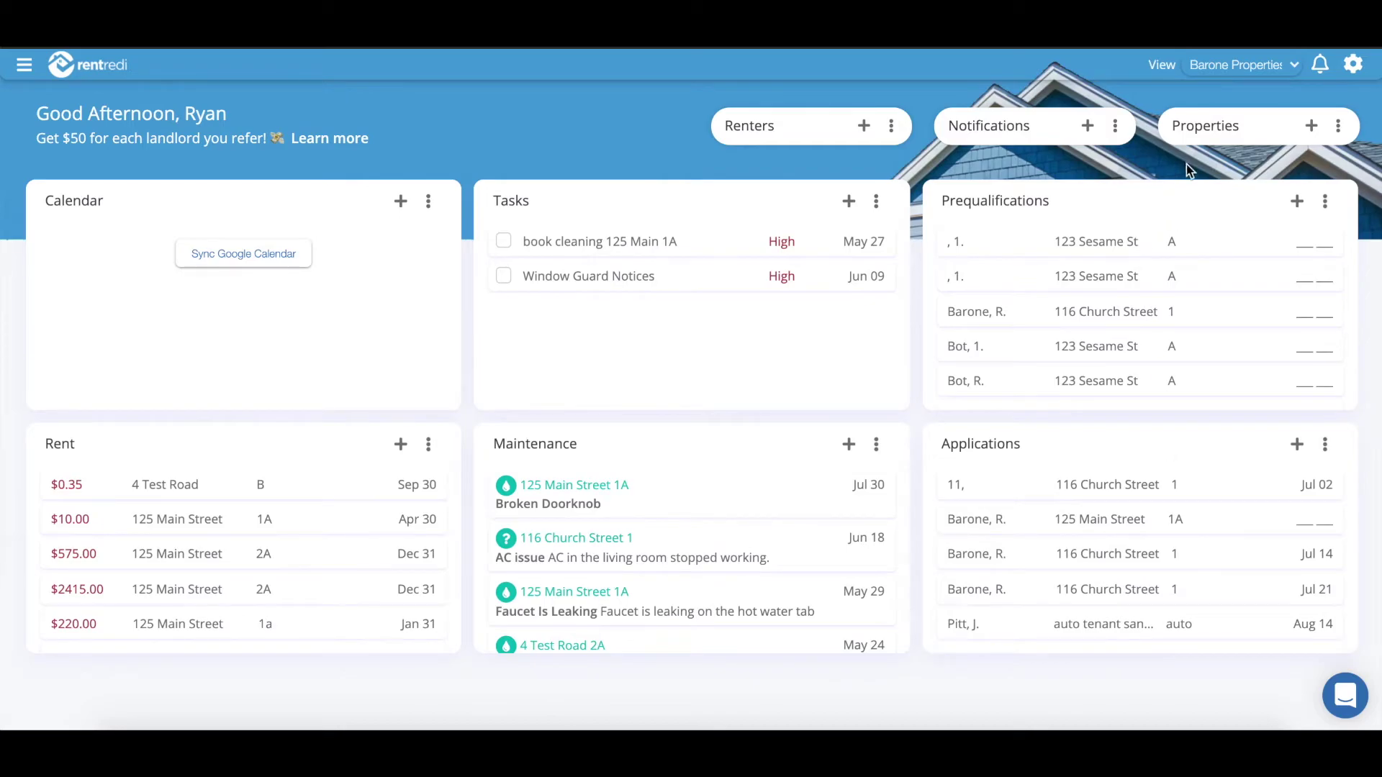
Show the Properties table and filter it by occupied, expiring-within-90-days, then the 12 vacant units
left_click(1198, 130)
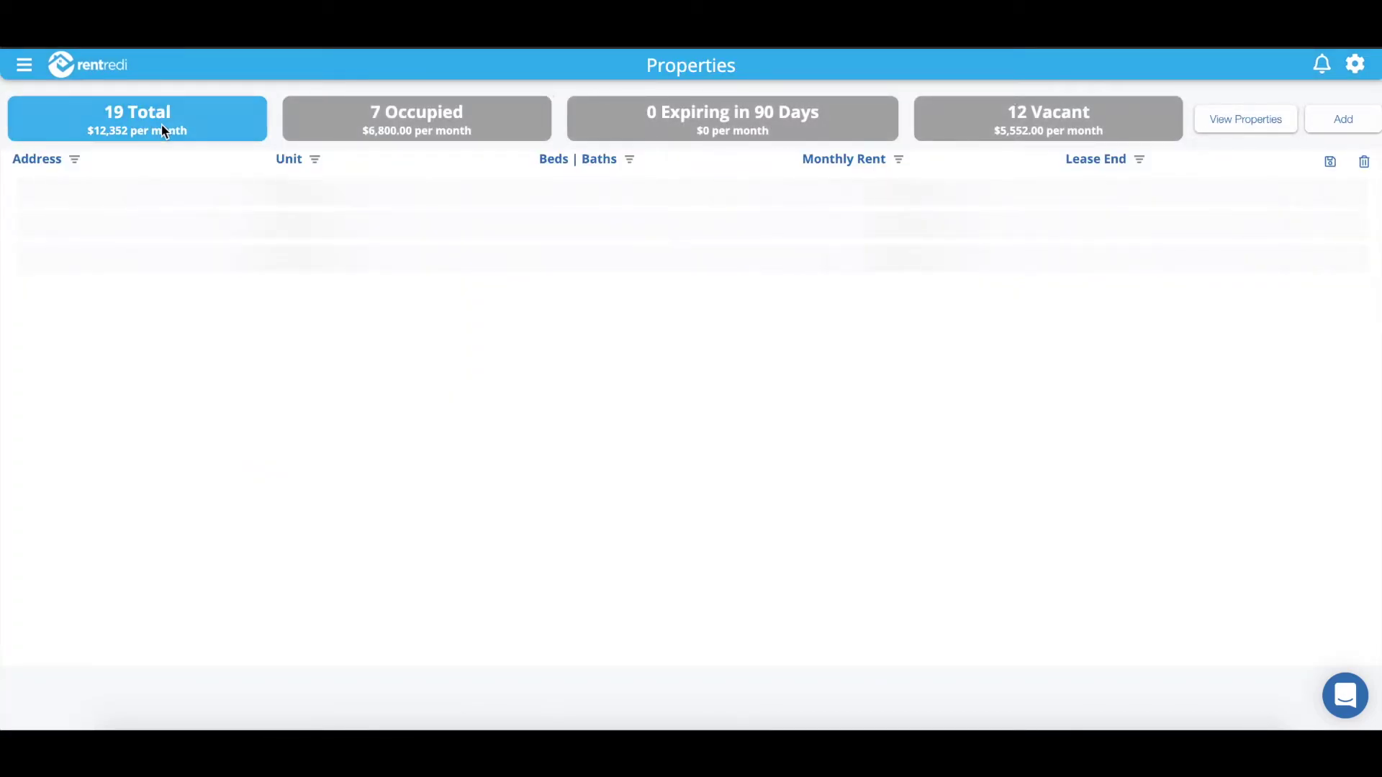
left_click(475, 114)
left_click(804, 127)
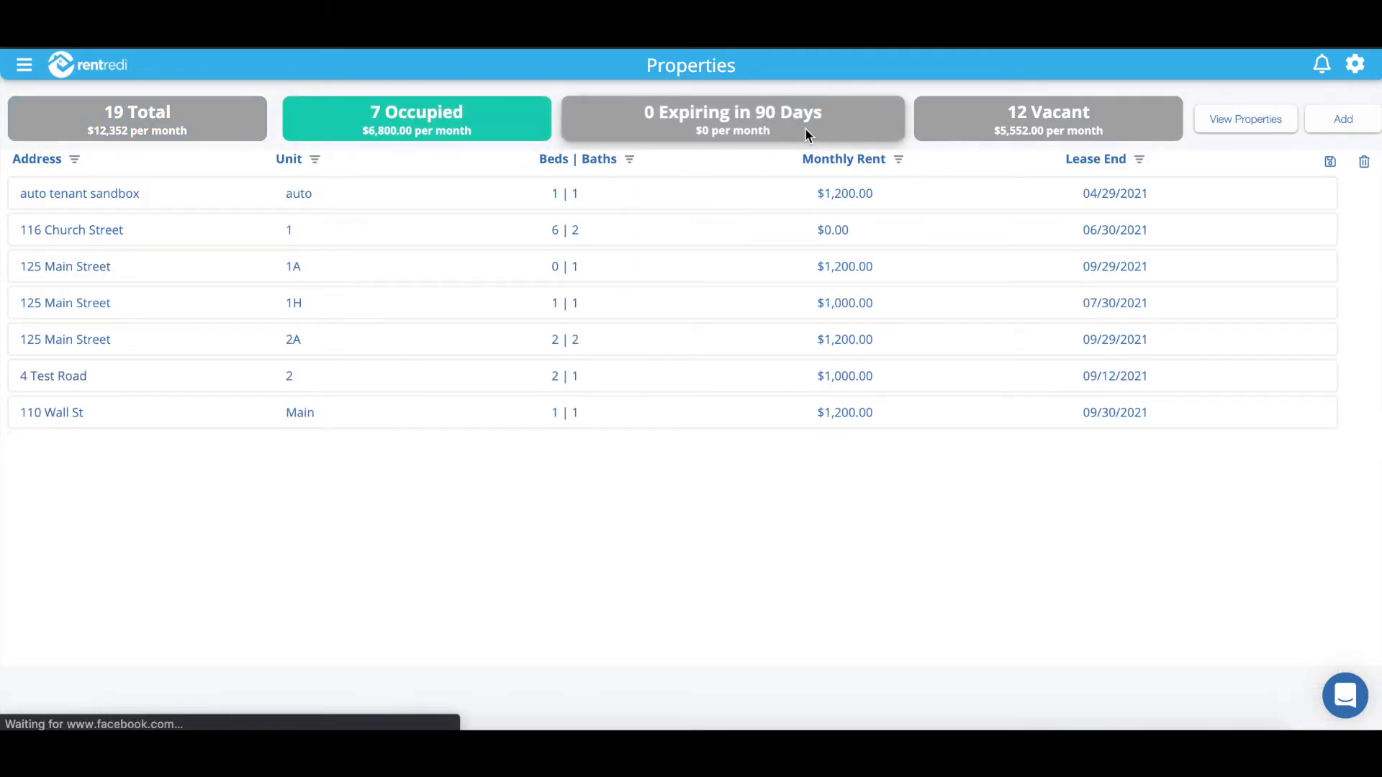
left_click(1063, 121)
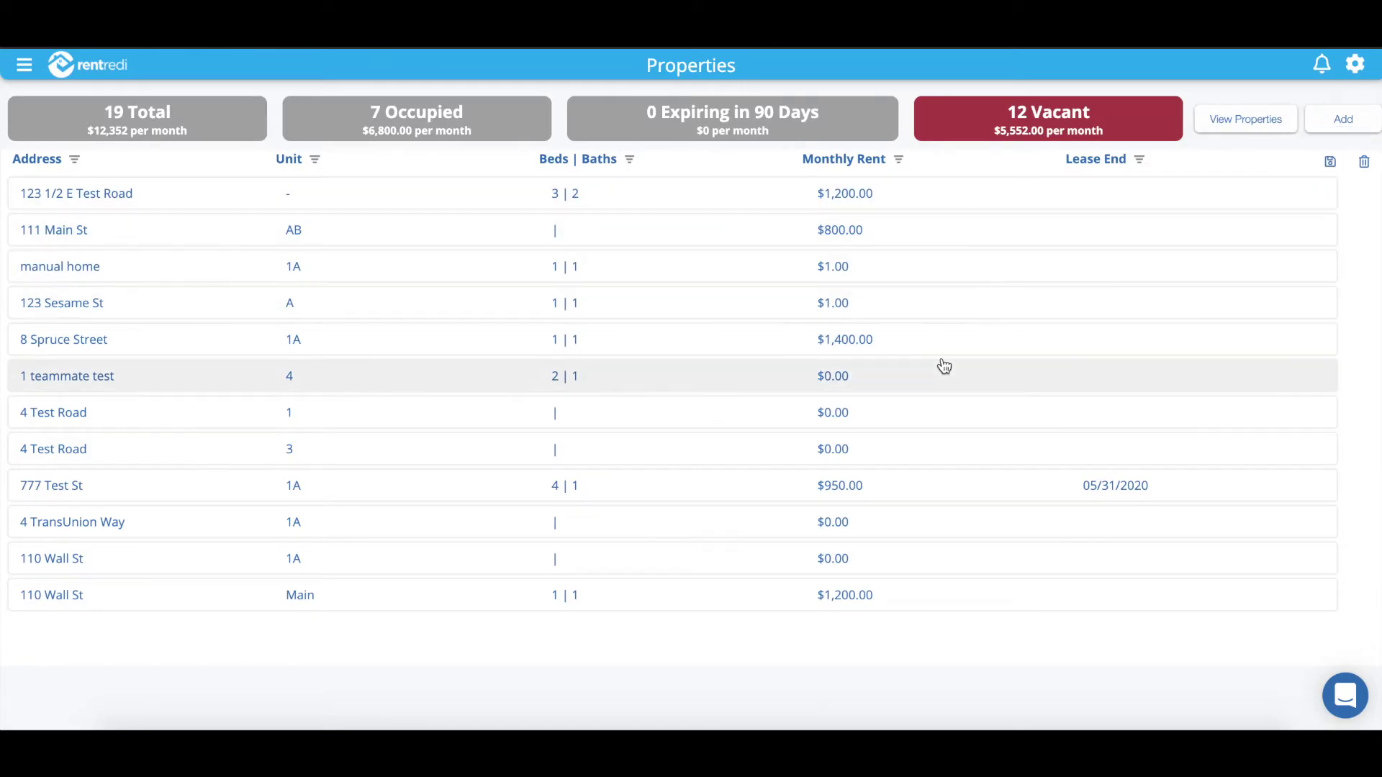
Open vacant unit 777 Test St 1A and preview its $900/mo public RentRedi listing
left_click(930, 486)
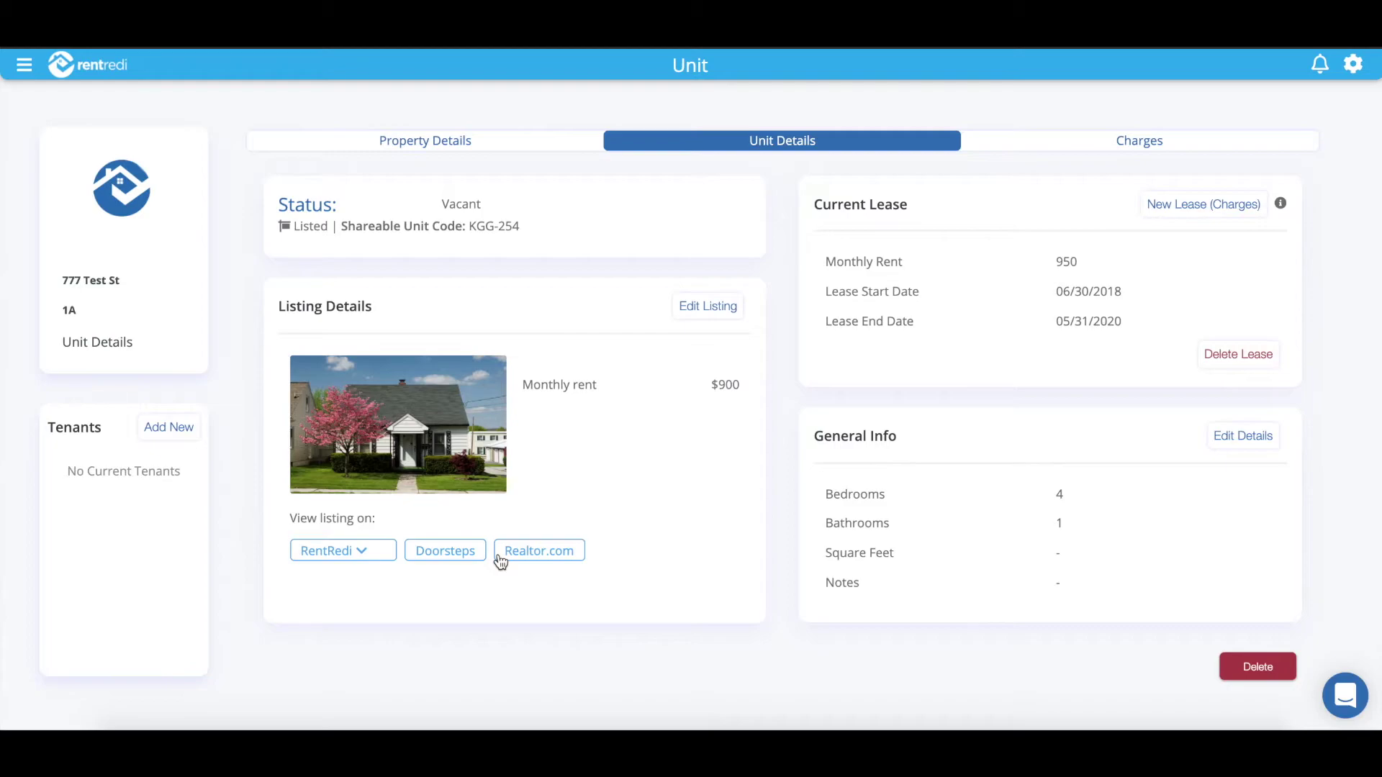
left_click(371, 556)
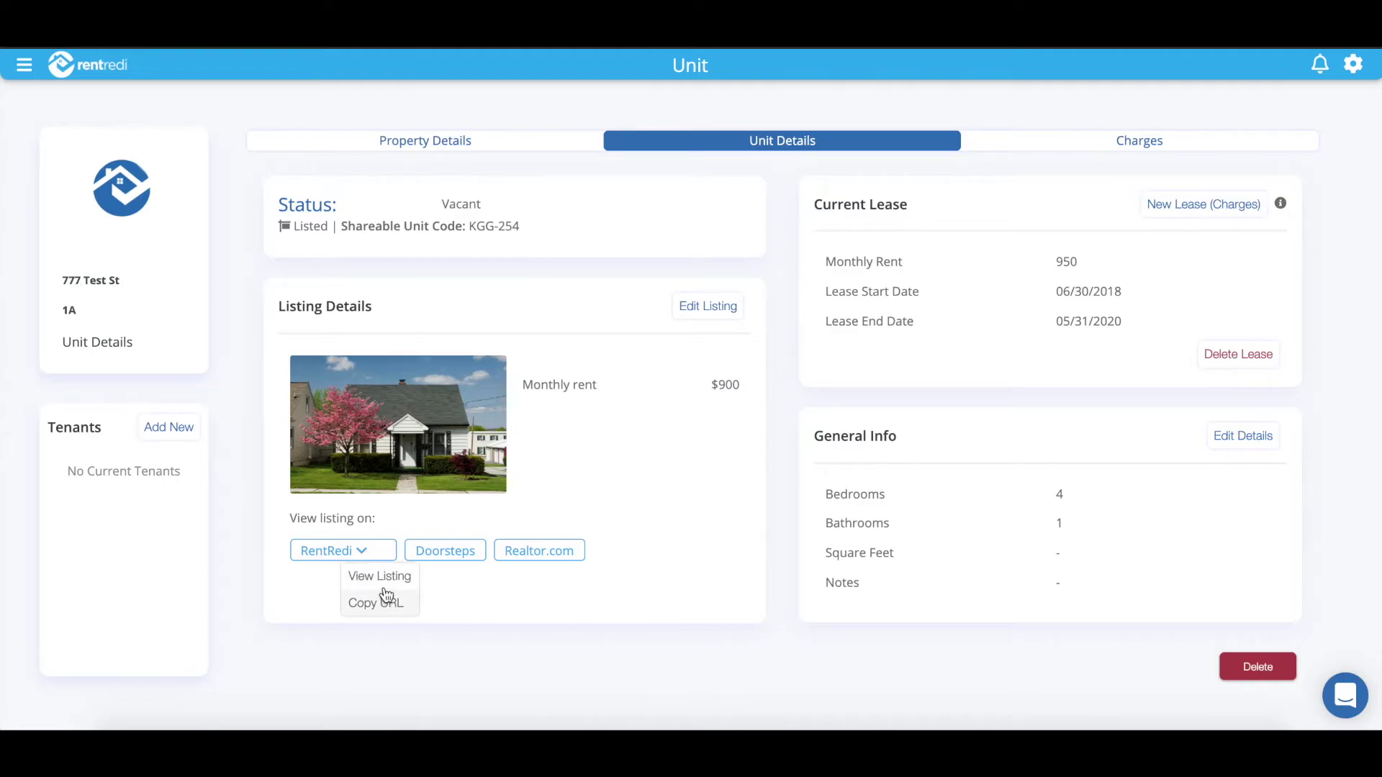
left_click(379, 576)
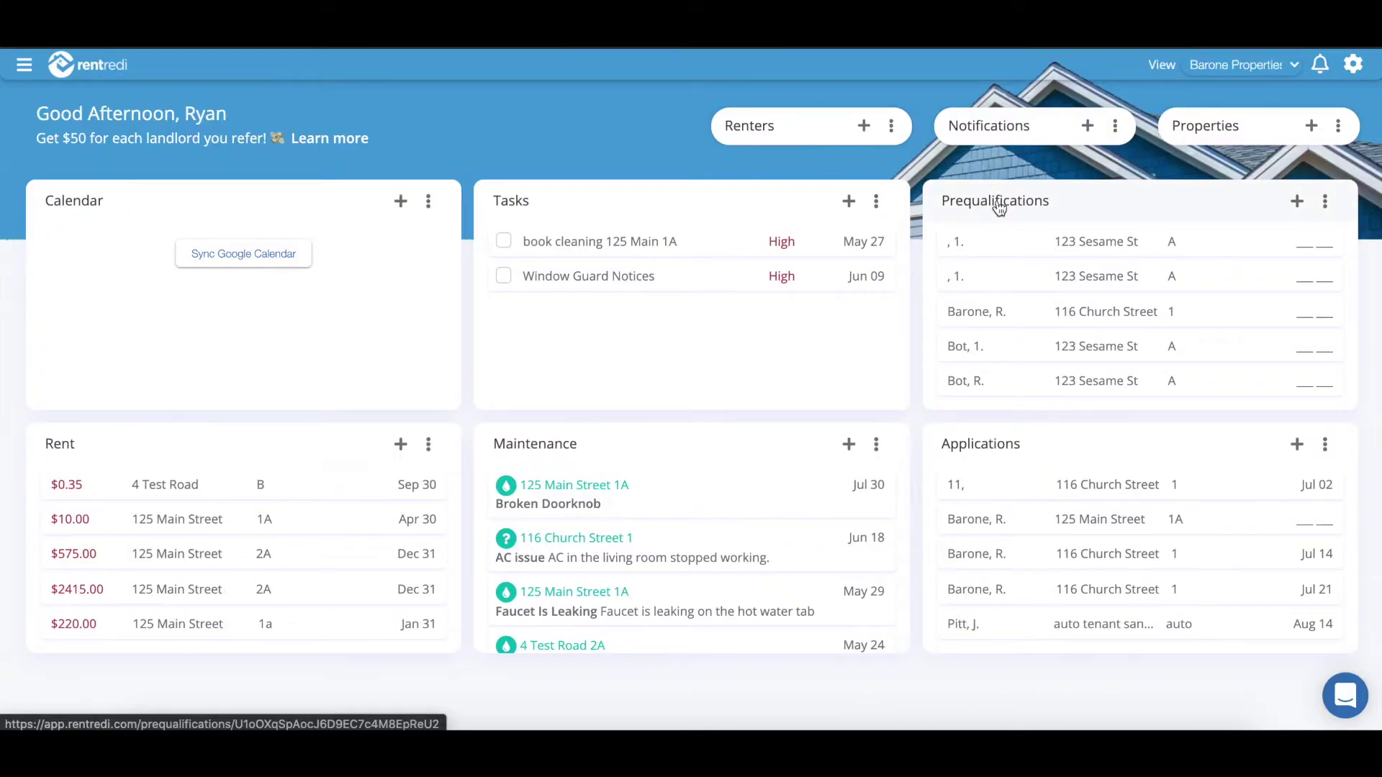
Compare the 2 pending and 18 recently accepted prequalifications, then open 125 Main Street 1A's
left_click(1326, 201)
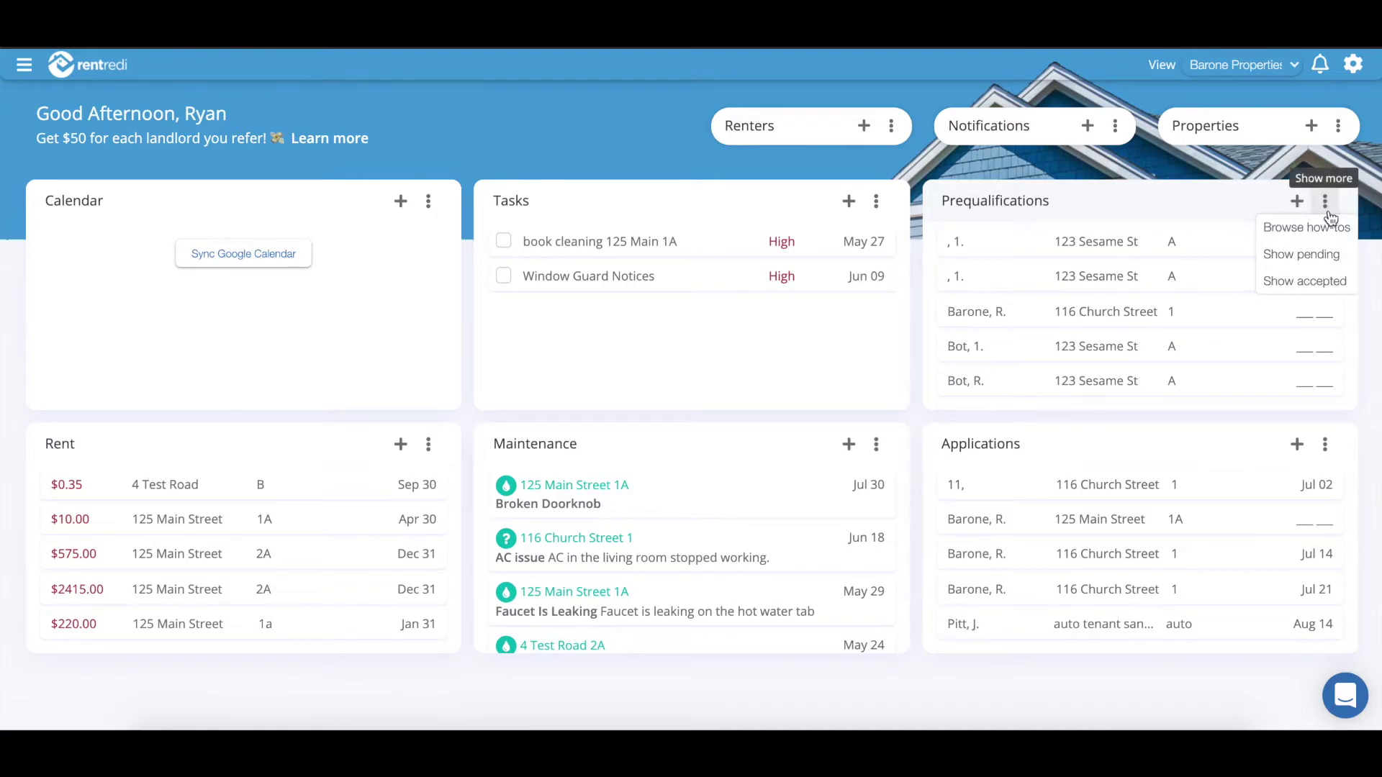
left_click(1301, 256)
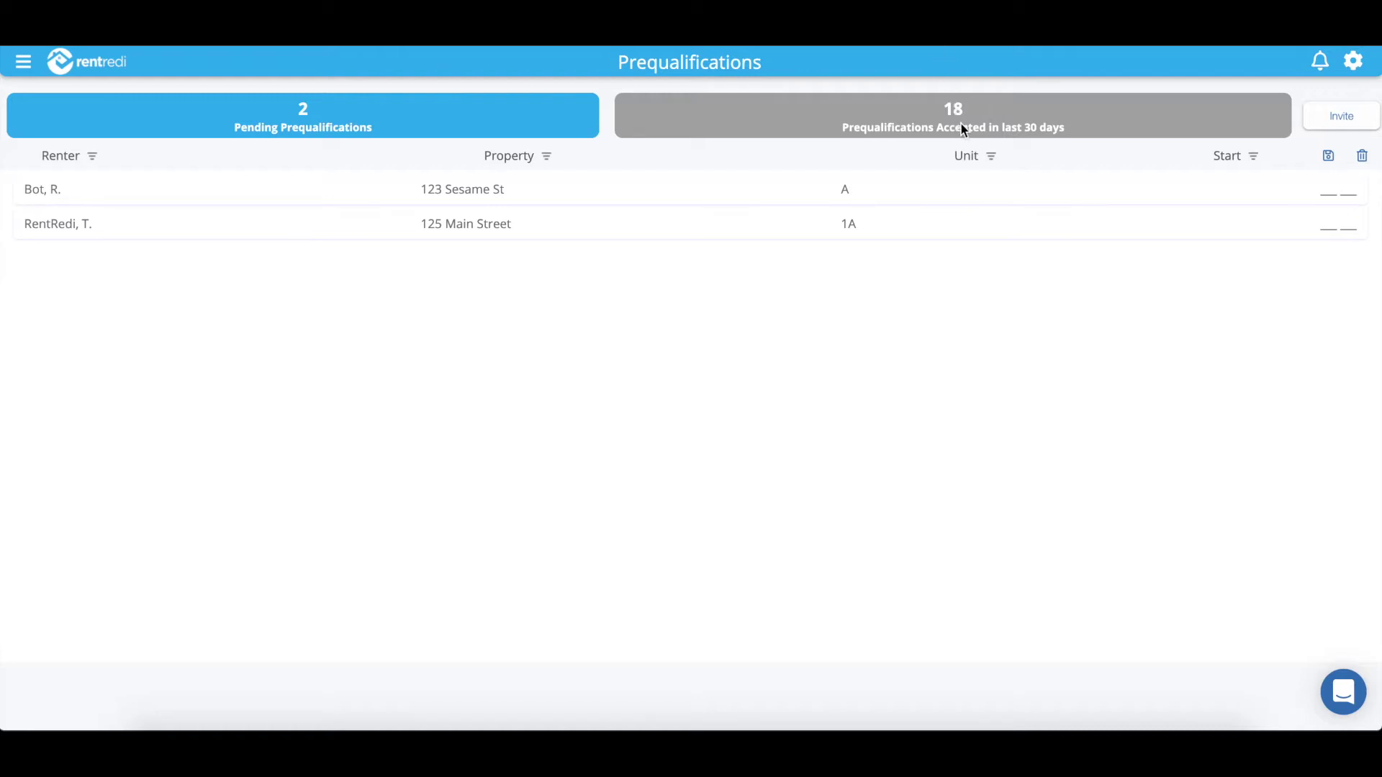
left_click(1020, 110)
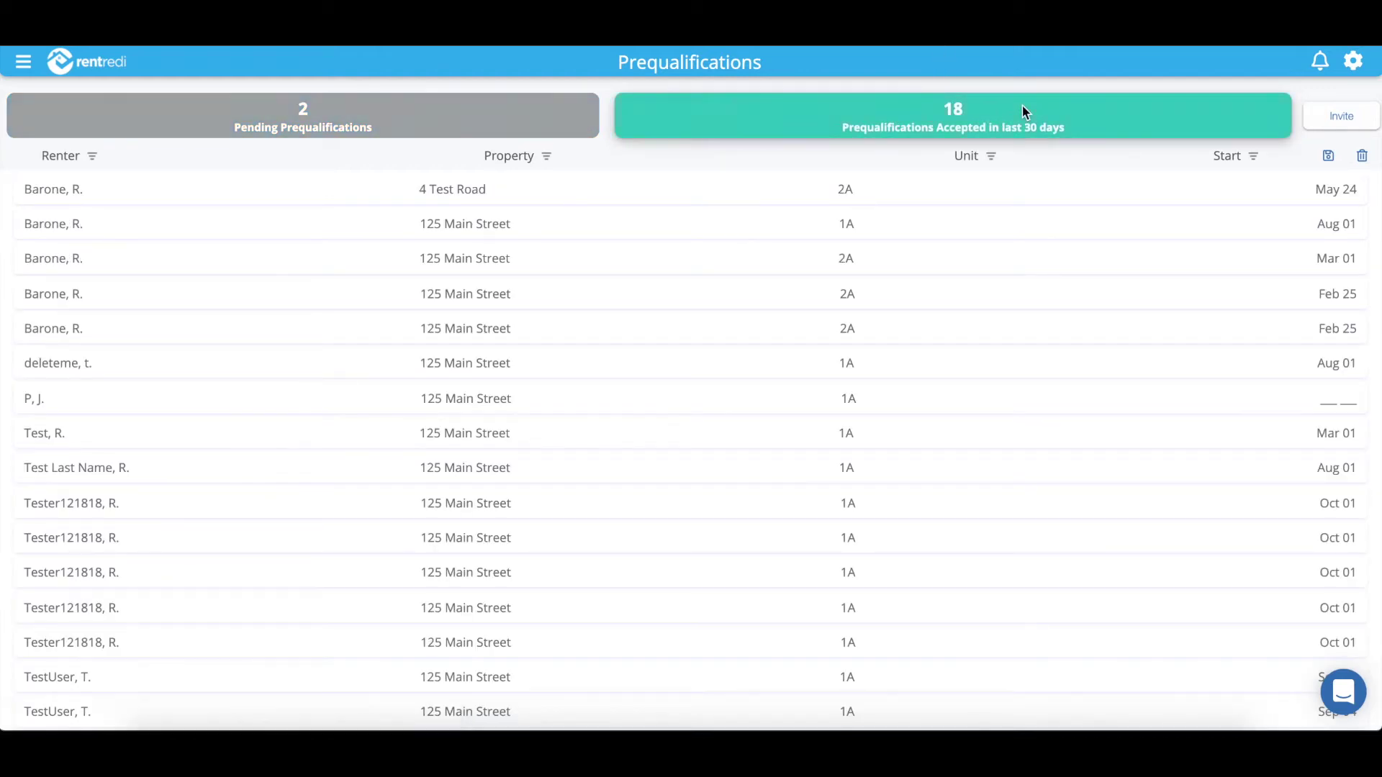
left_click(543, 115)
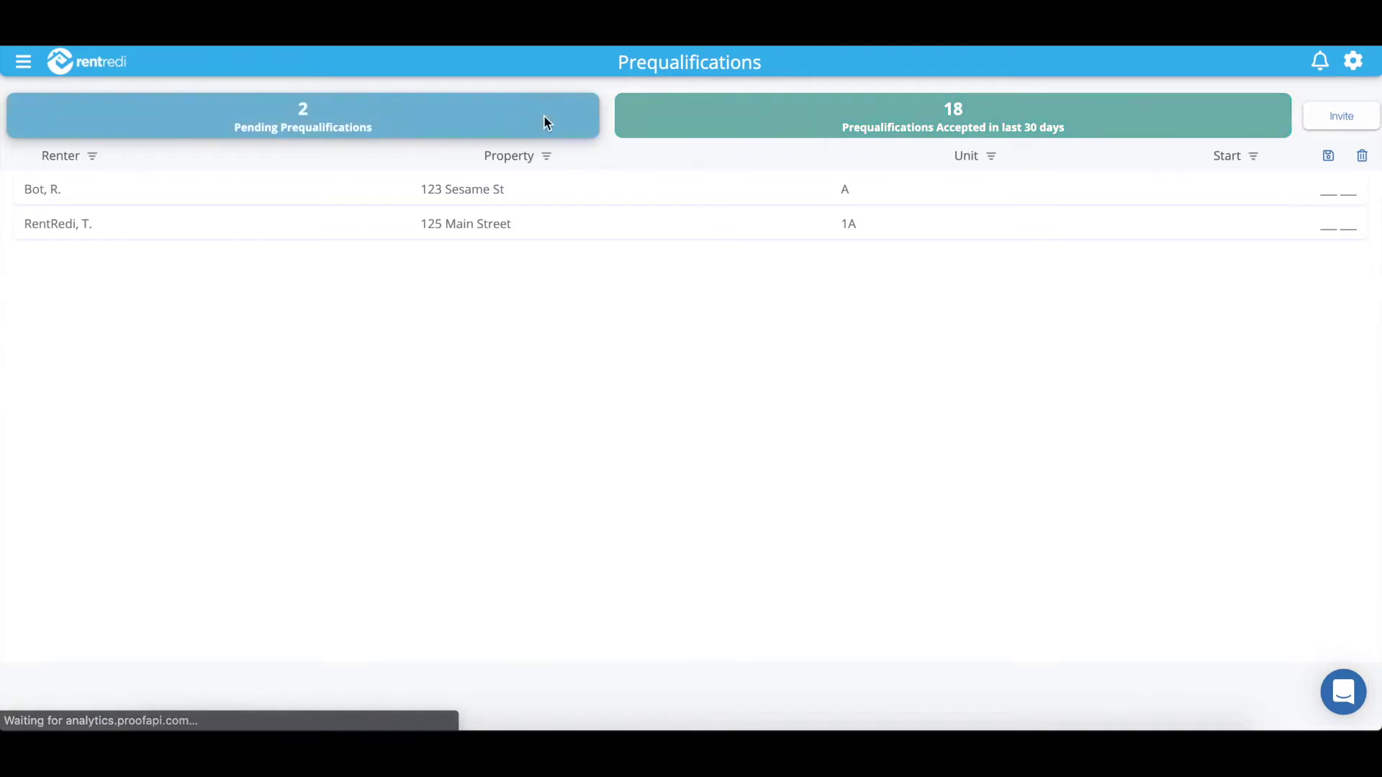
left_click(570, 224)
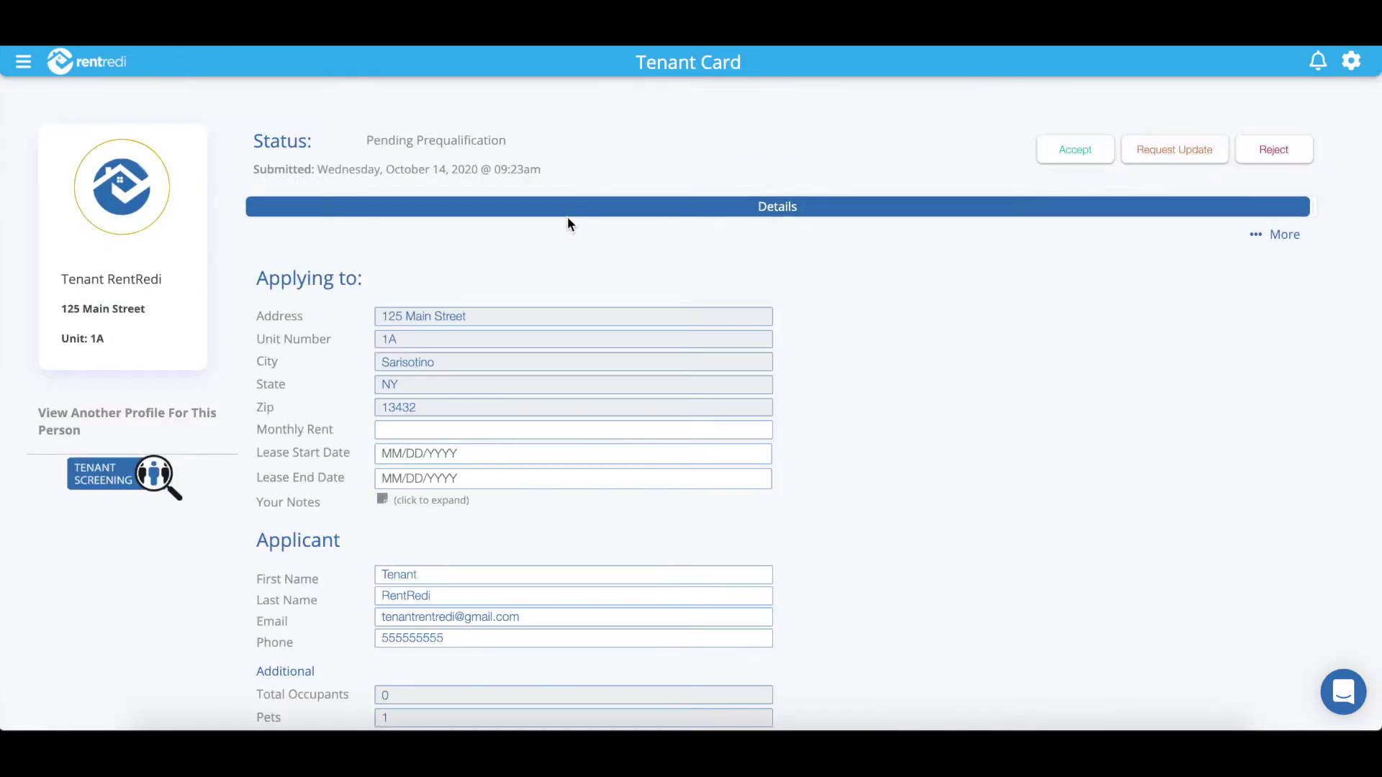
scroll(762, 422, "down", 3)
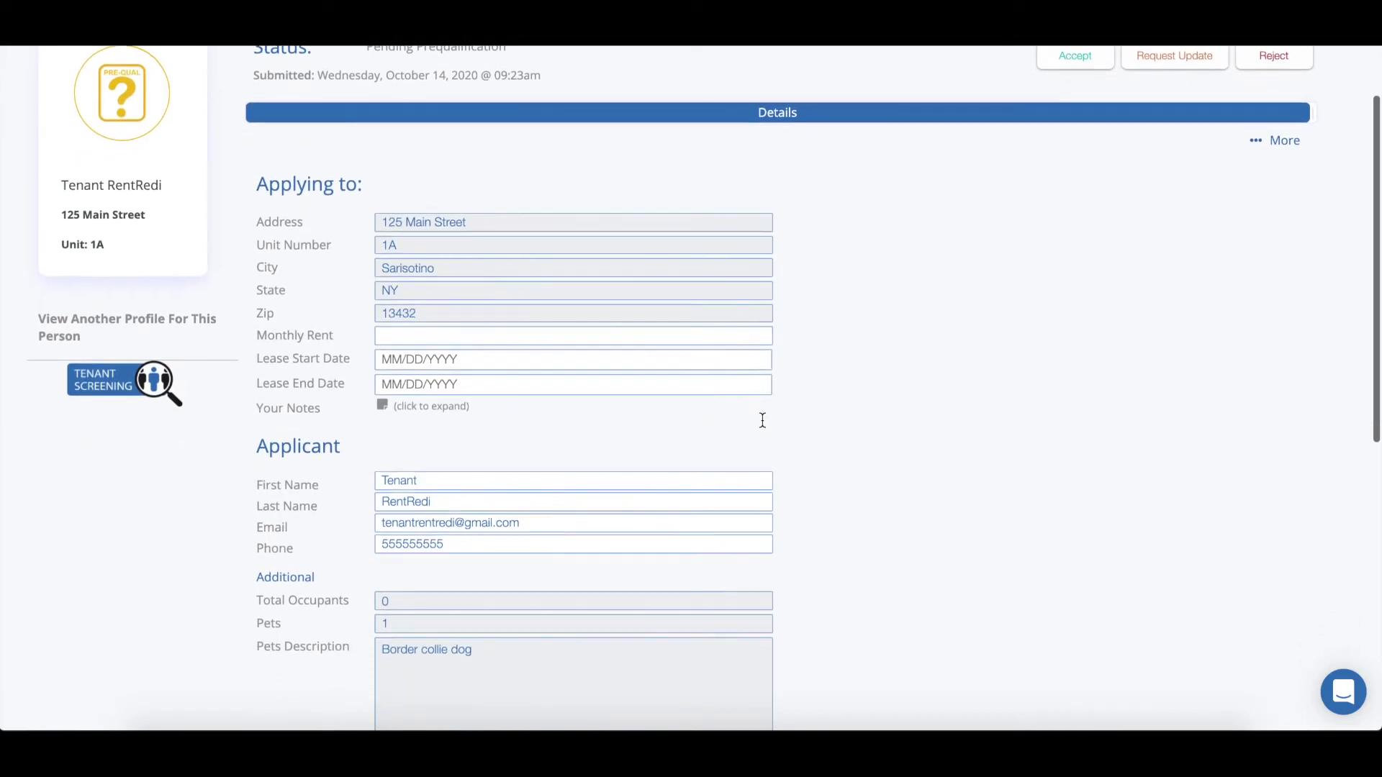
scroll(763, 421, "down", 3)
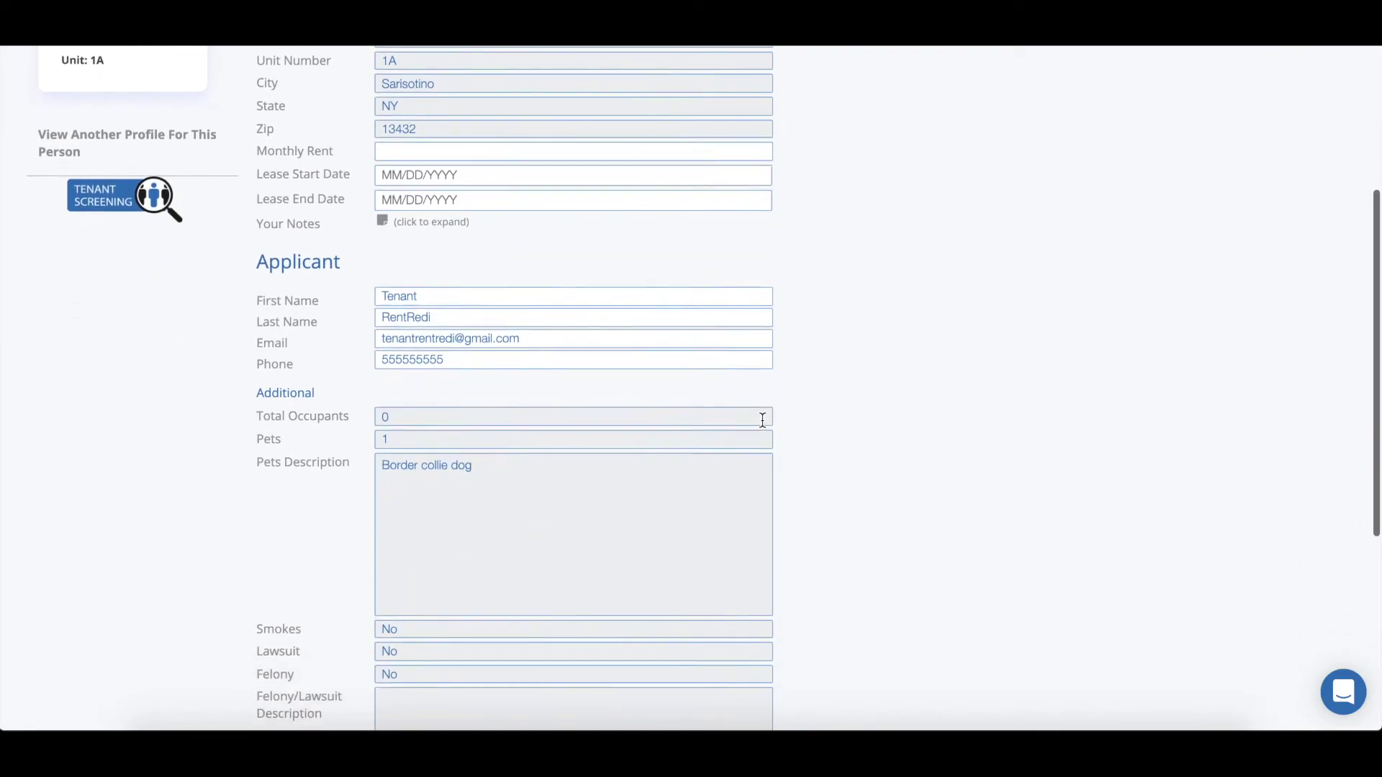
scroll(763, 427, "down", 3)
scroll(762, 427, "down", 3)
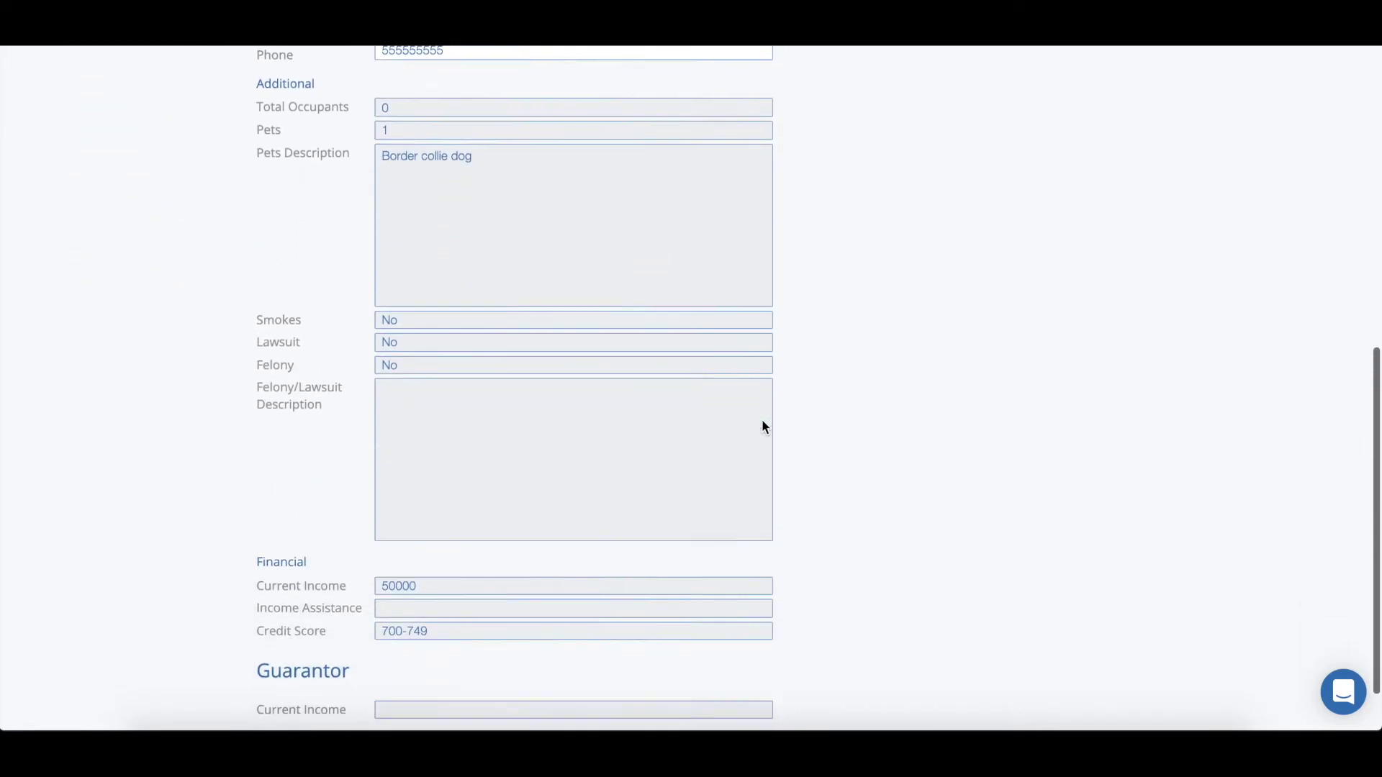
scroll(762, 427, "up", 3)
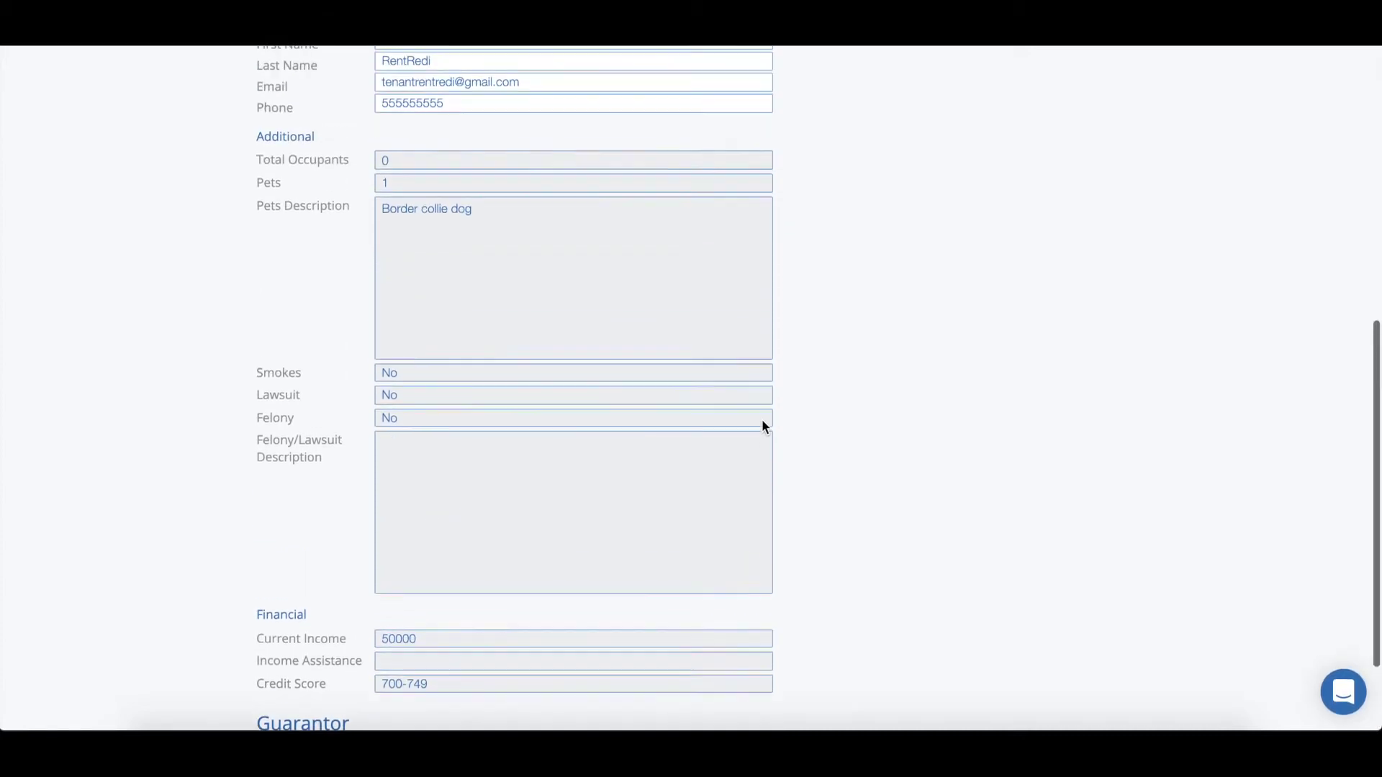
scroll(763, 427, "up", 3)
scroll(763, 427, "up", 3)
scroll(763, 427, "up", 3)
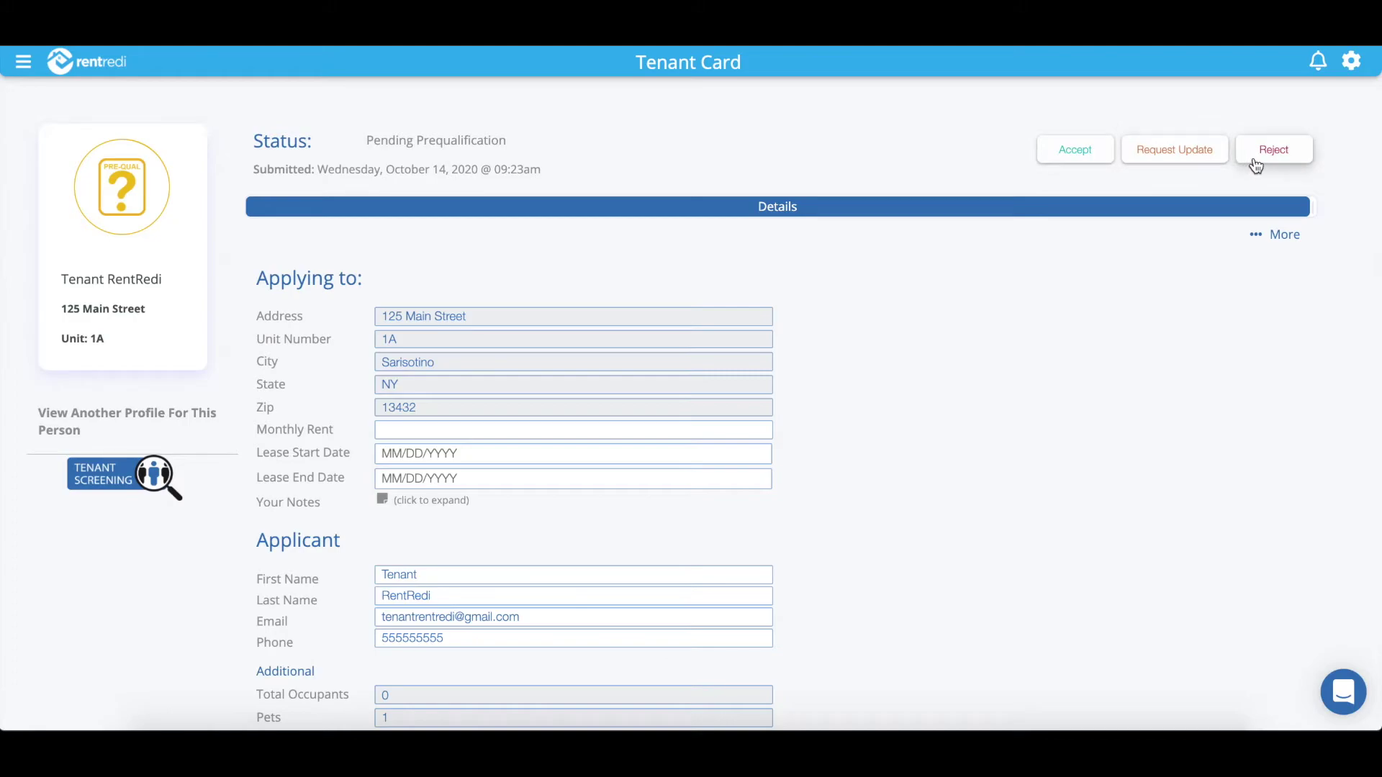
Accept Tenant RentRedi's prequalification for 125 Main Street unit 1A
left_click(1104, 158)
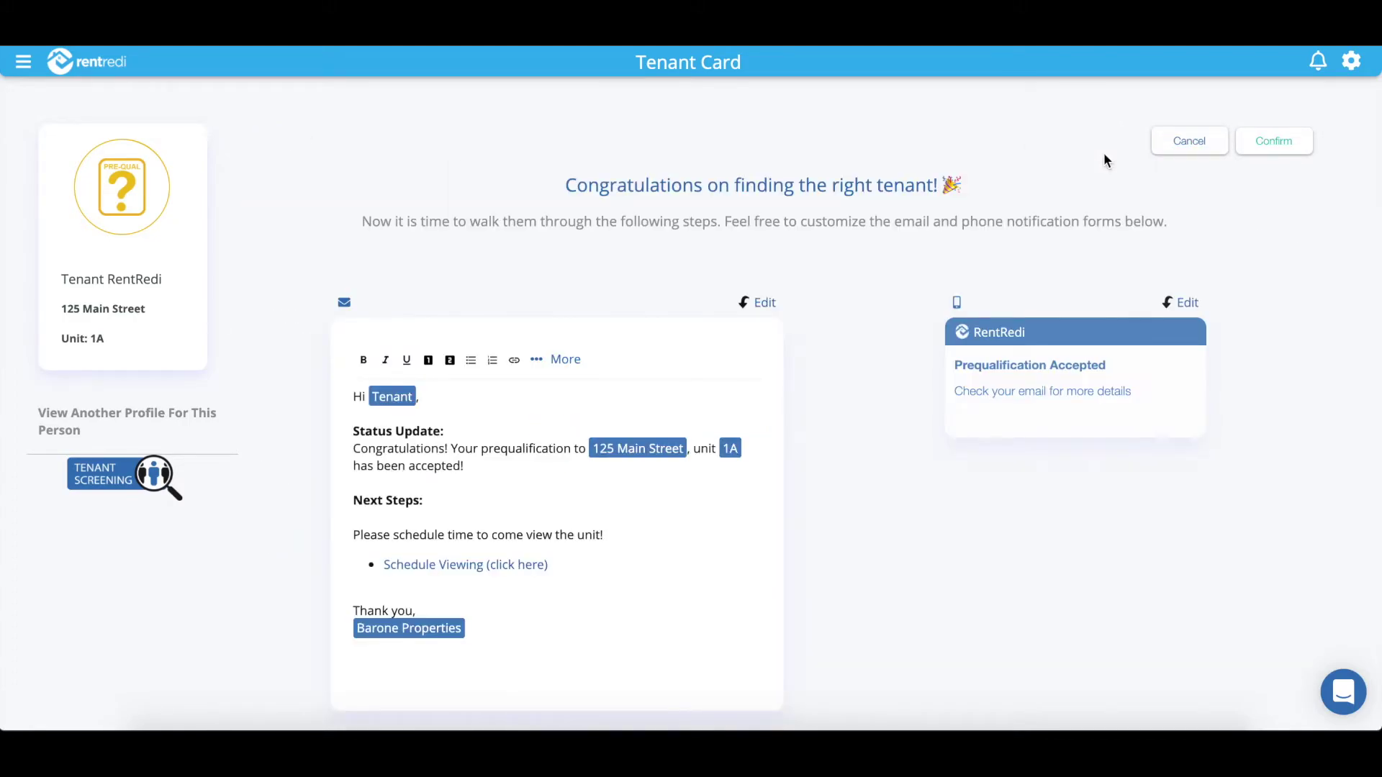
scroll(1104, 158, "down", 3)
scroll(1104, 159, "up", 3)
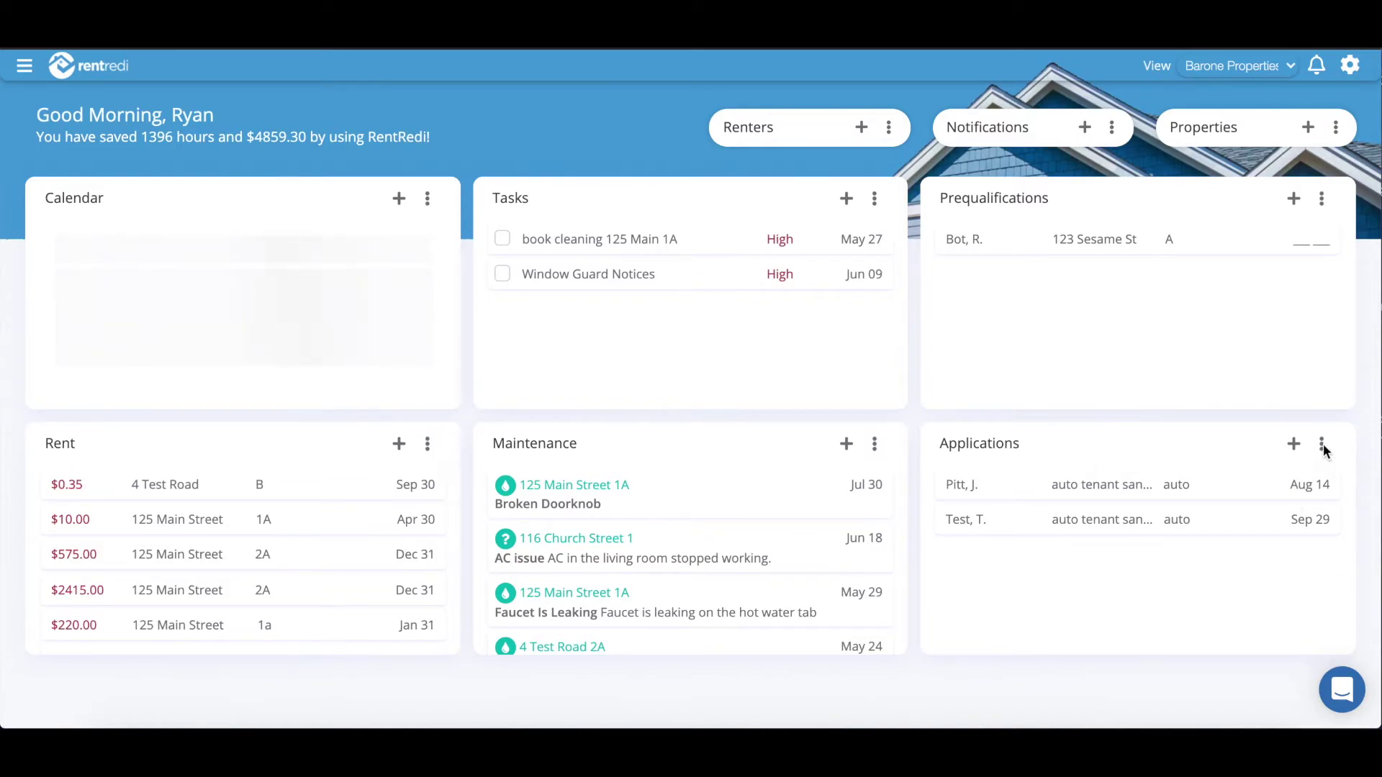
left_click(1323, 444)
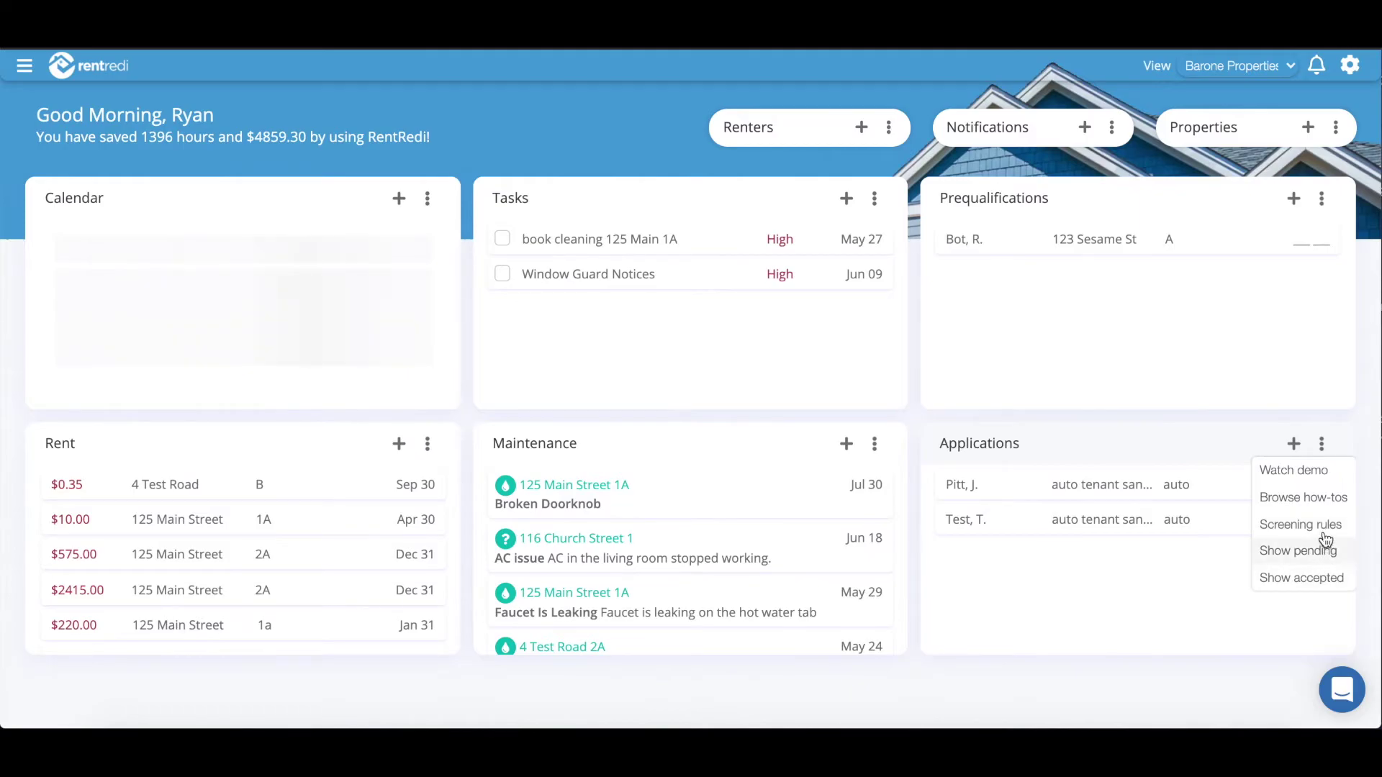
left_click(1302, 525)
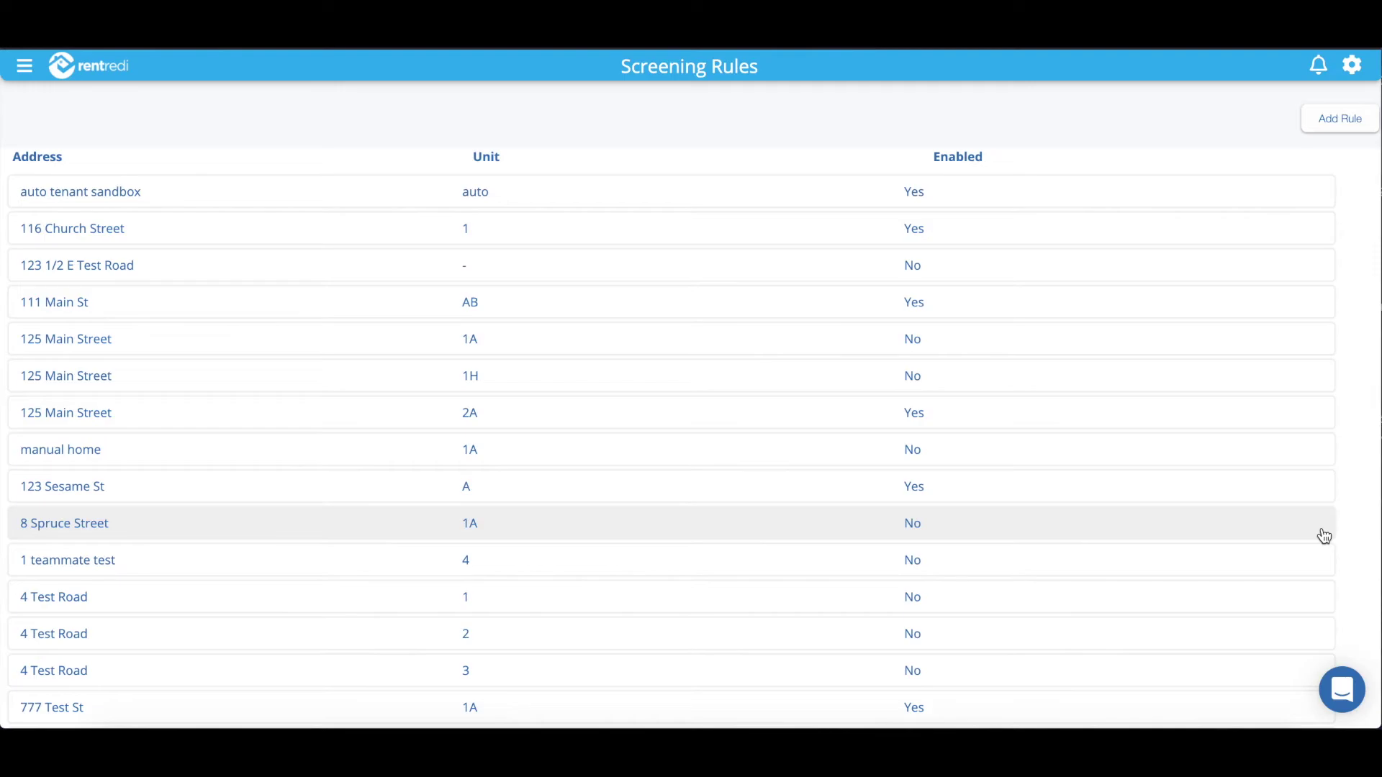
left_click(1340, 119)
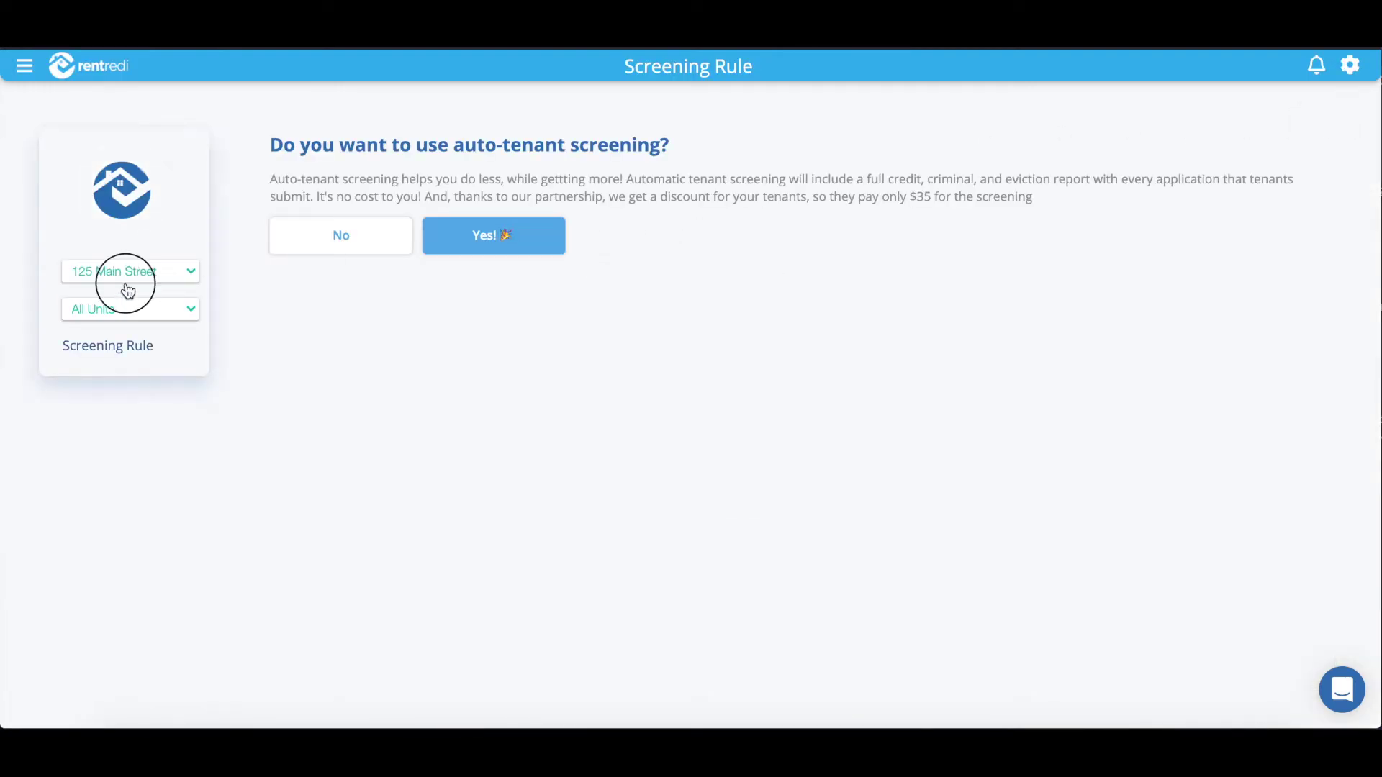
left_click(130, 309)
left_click(141, 324)
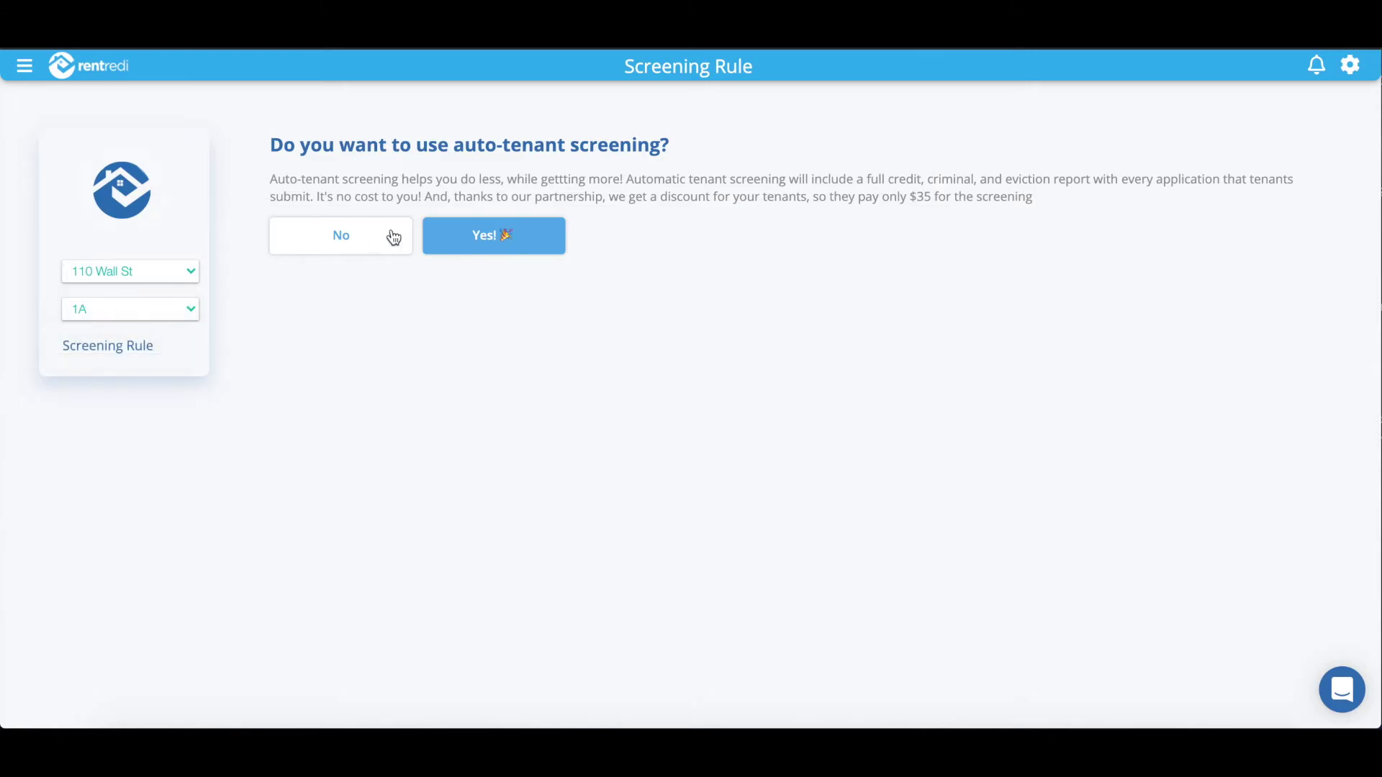
left_click(448, 247)
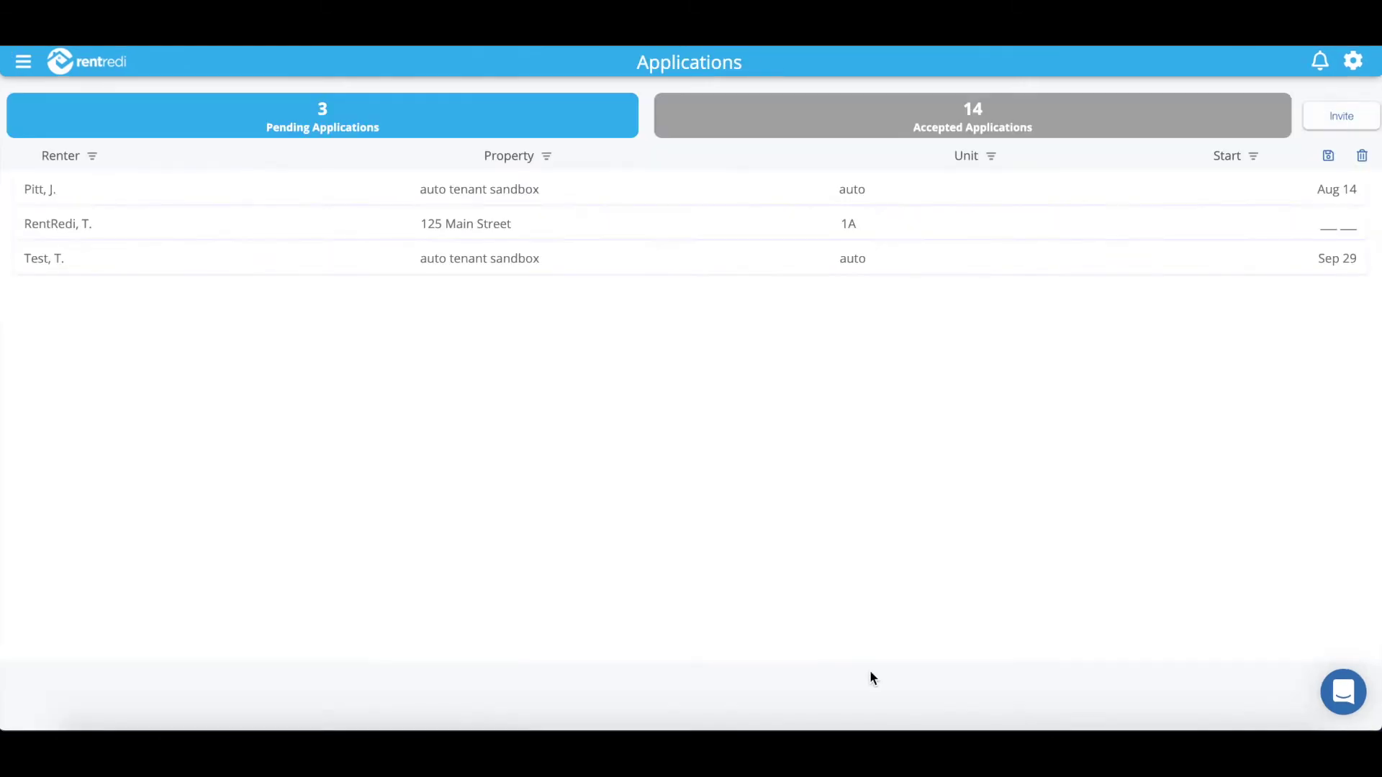
Open Tenant RentRedi's 125 Main Street 1A application, preview its screening offer, and view the rental application document
left_click(633, 227)
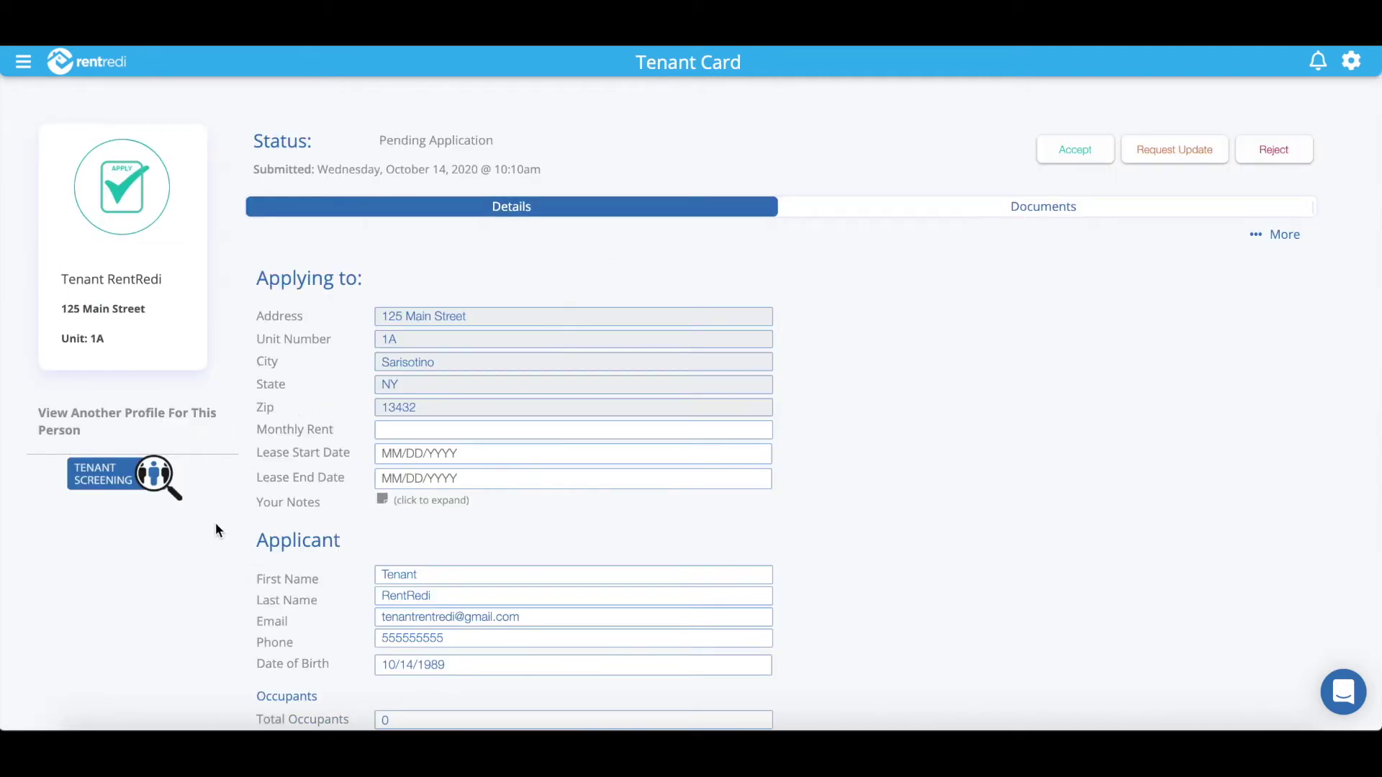
left_click(144, 492)
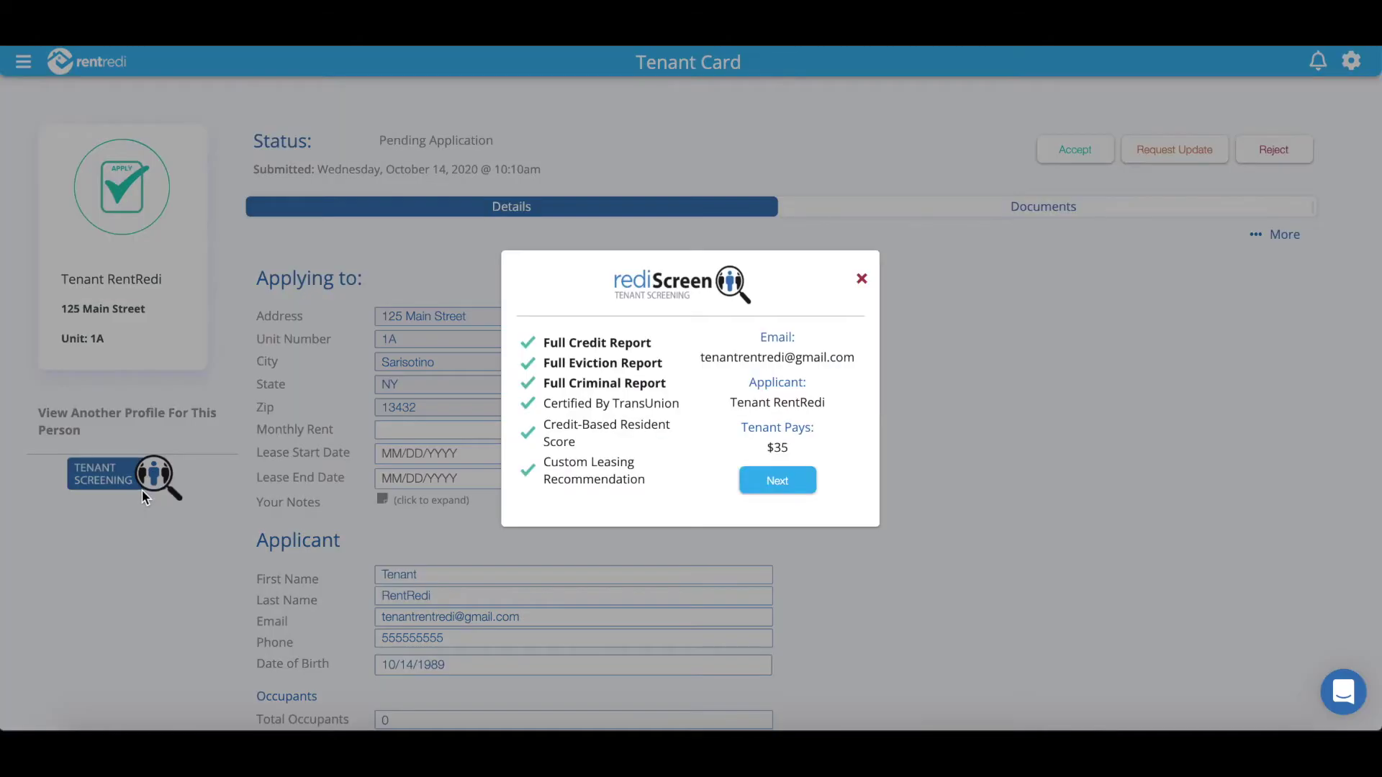
left_click(863, 280)
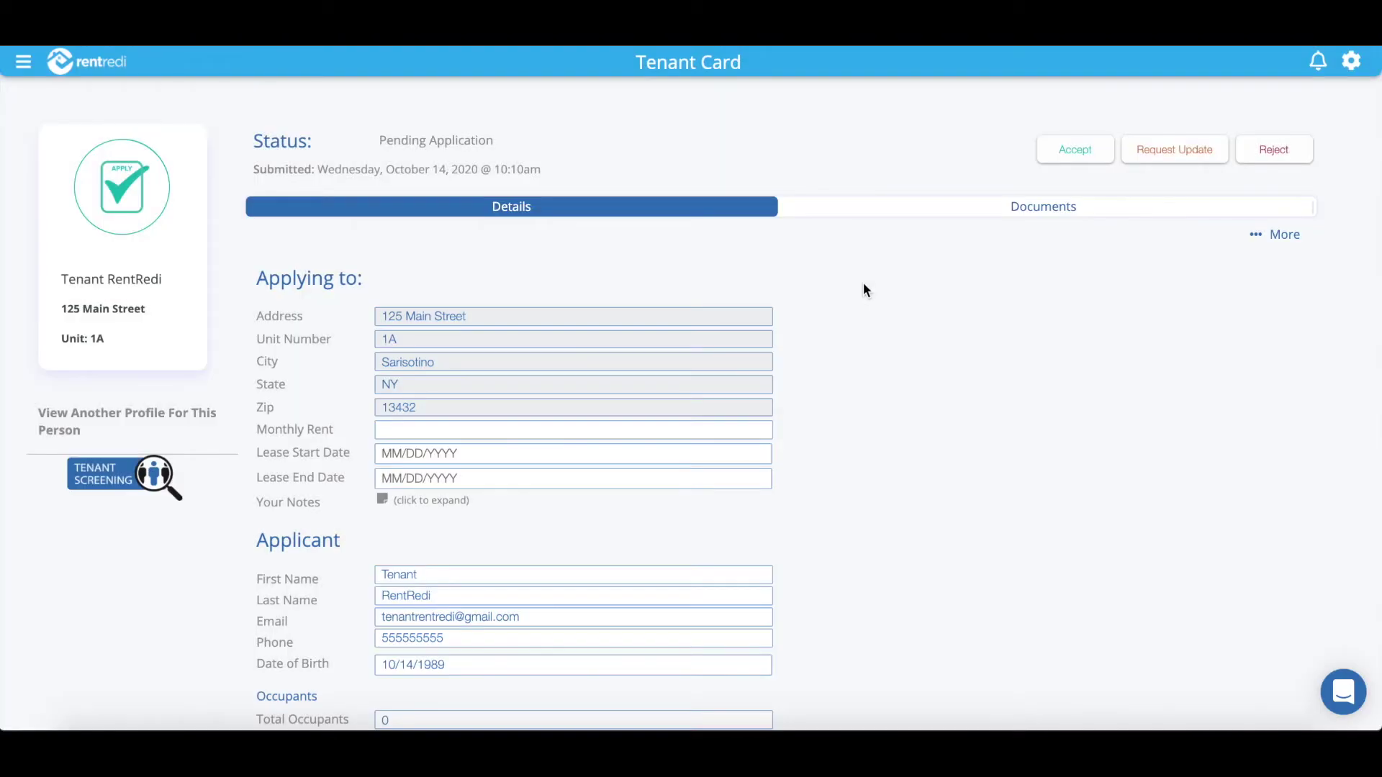
left_click(973, 216)
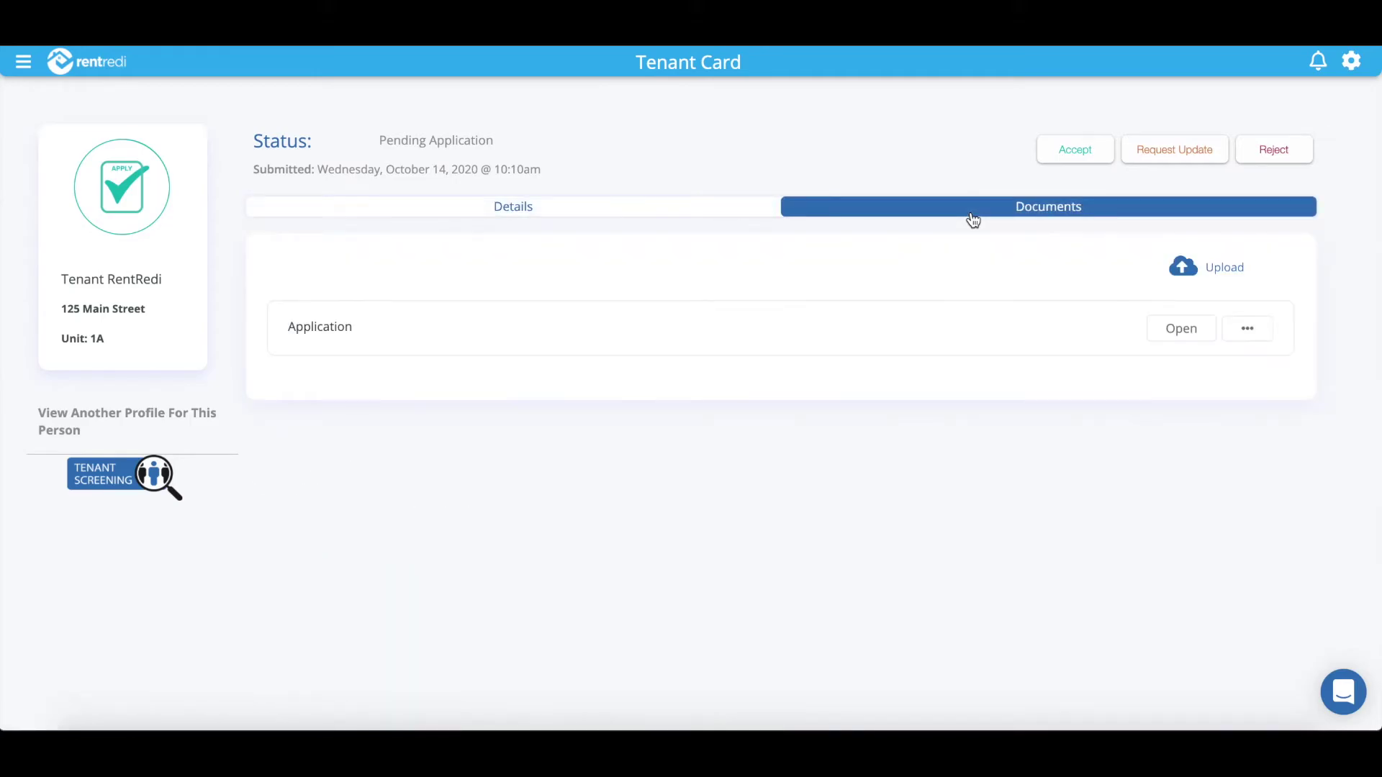
left_click(1181, 329)
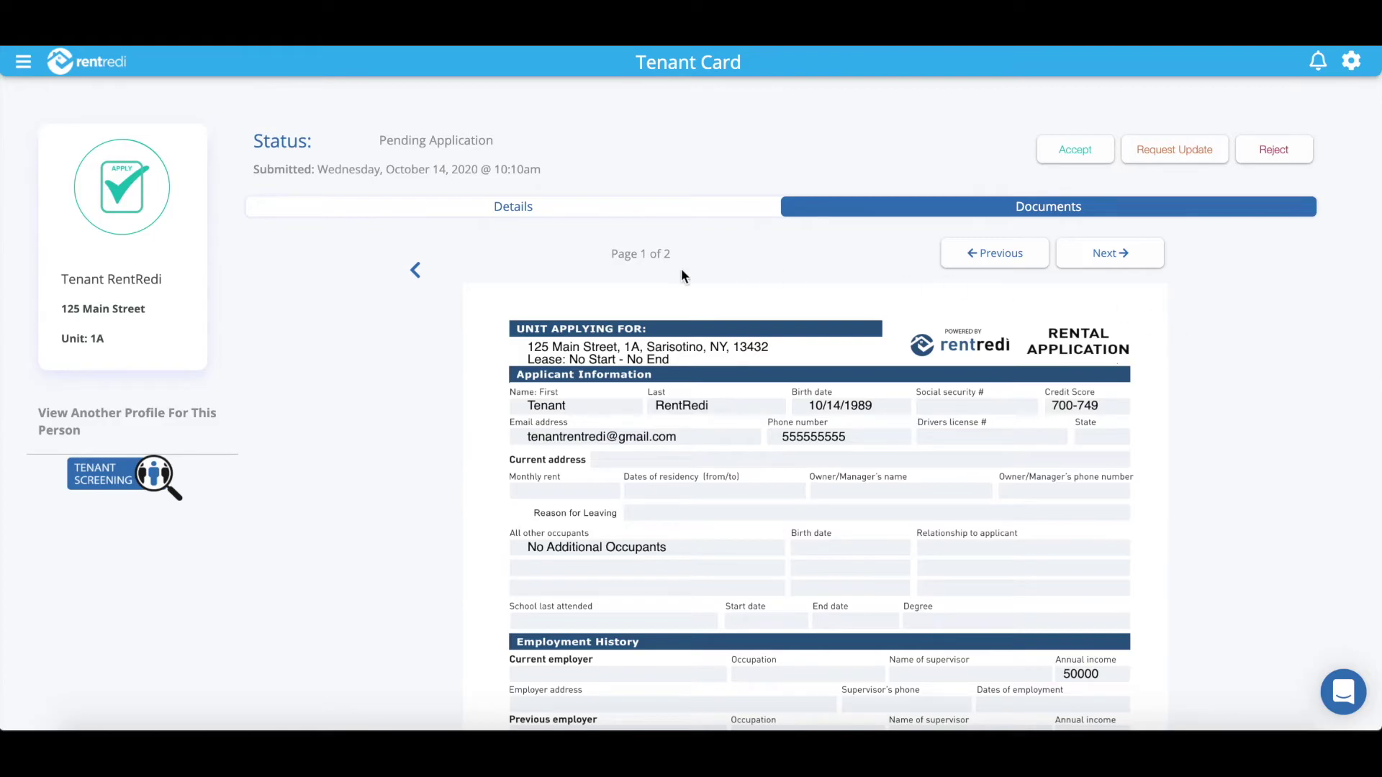
left_click(639, 209)
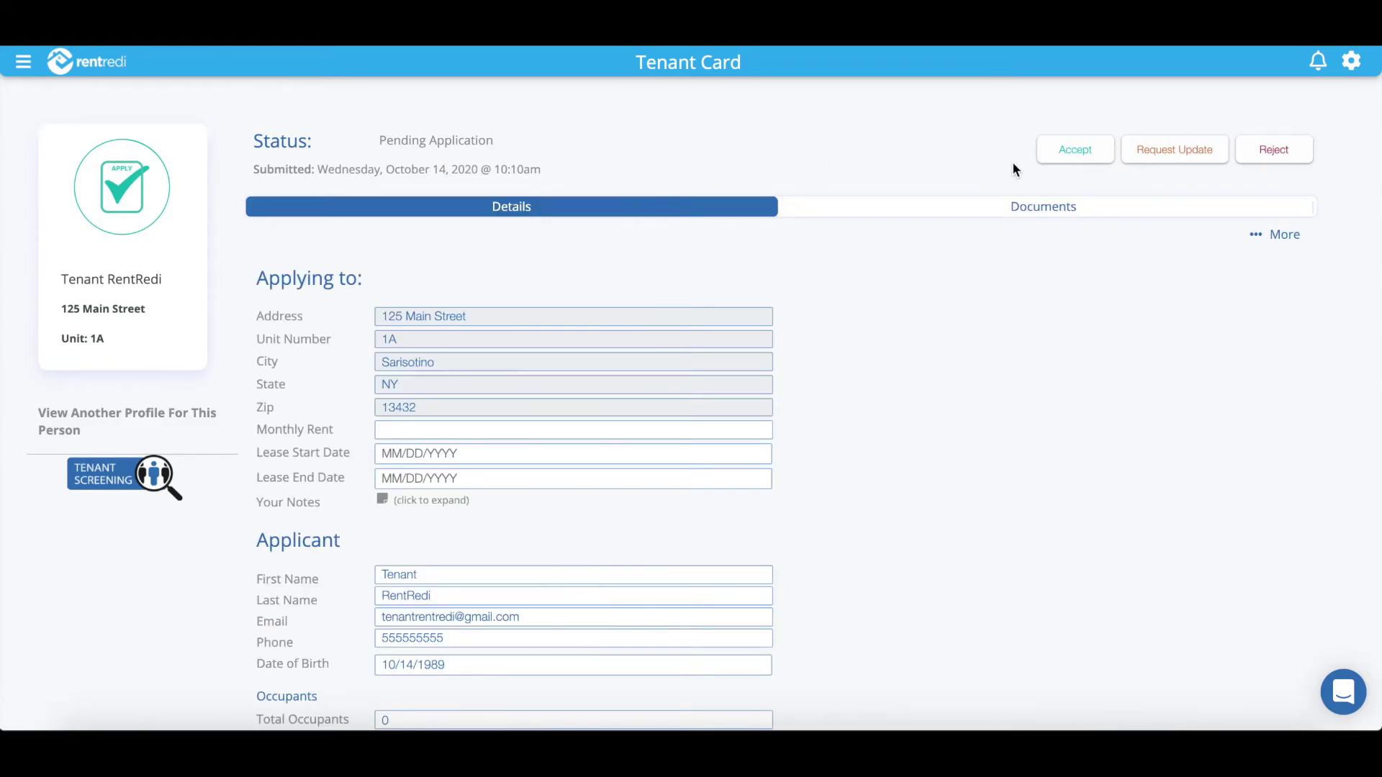
Accept Tenant RentRedi's 125 Main Street 1A application and send the acceptance notifications
left_click(1075, 150)
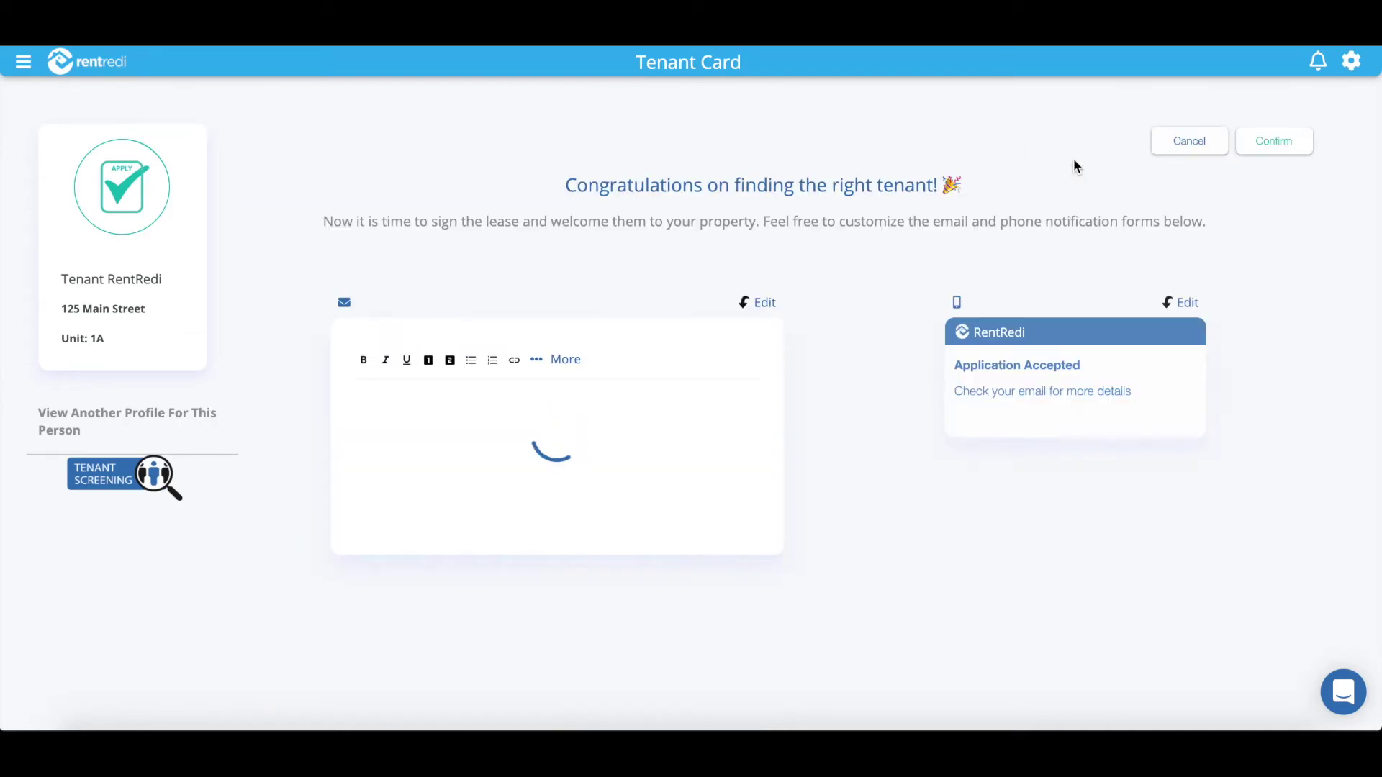
left_click(1278, 159)
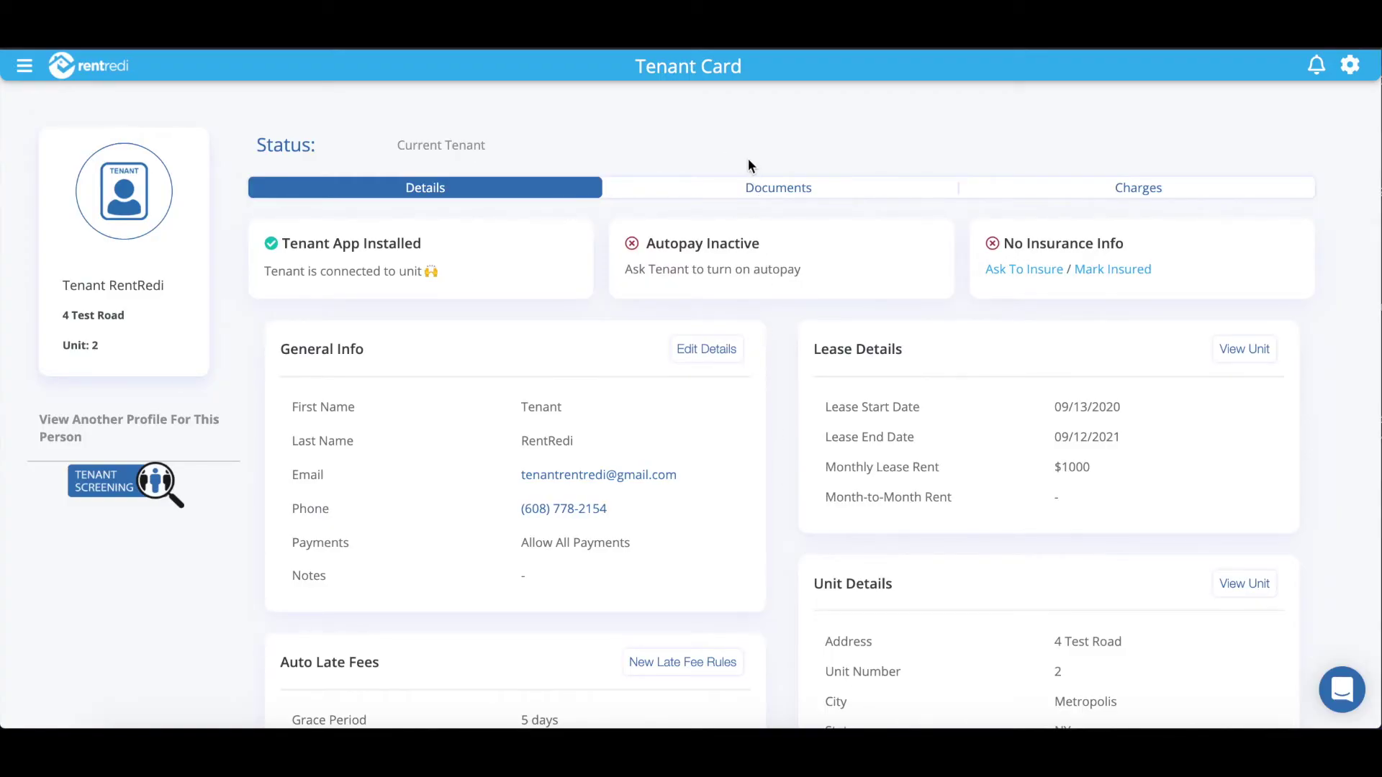
Upload a PDF lease for e-signature and share it with Tenant RentRedi
left_click(756, 191)
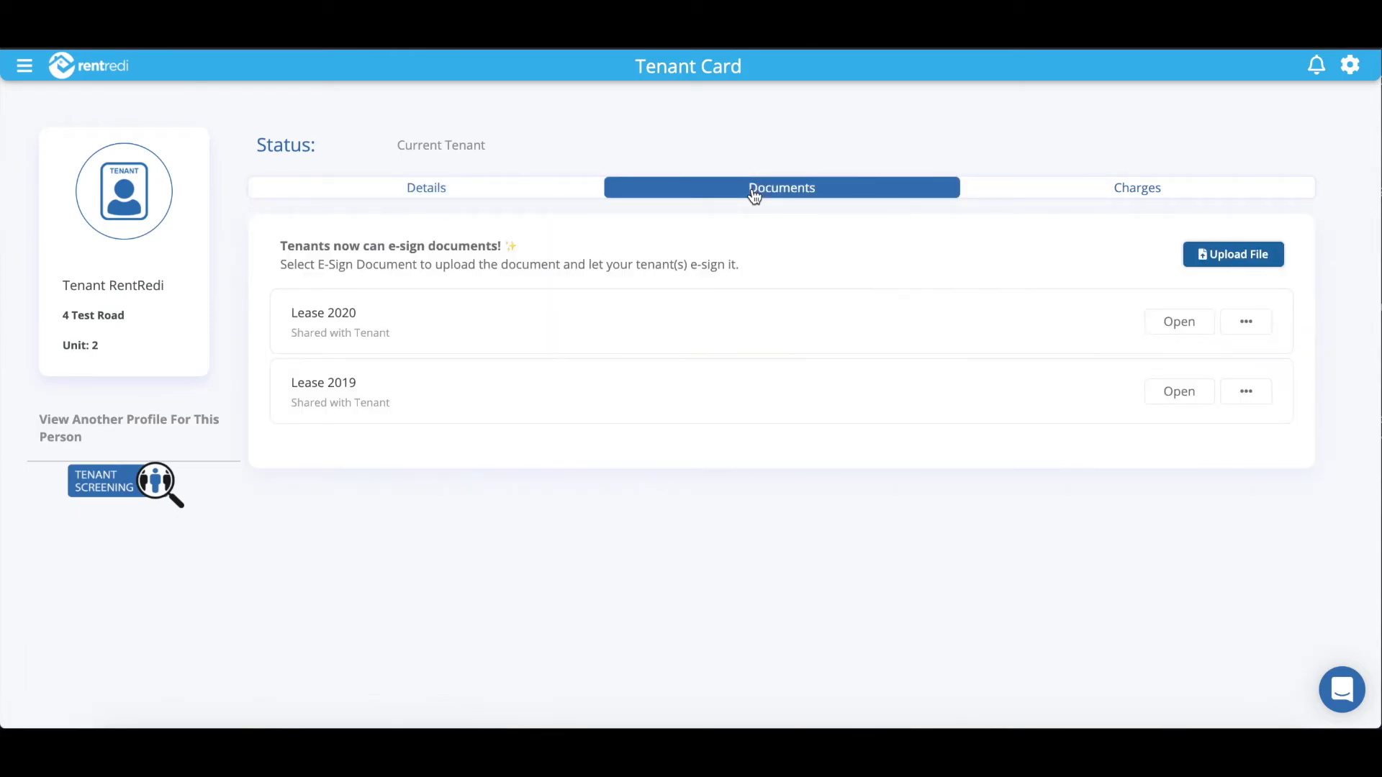
left_click(1215, 264)
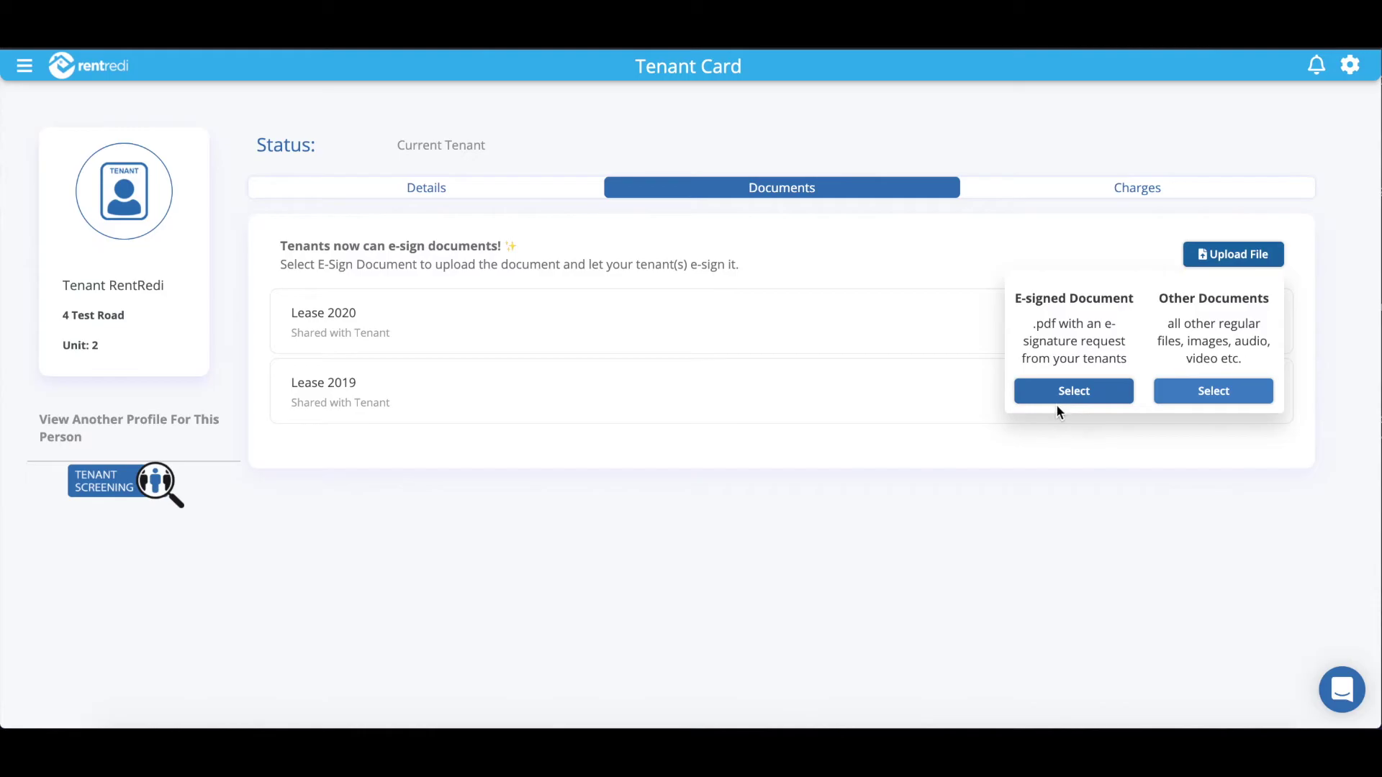
left_click(1059, 396)
left_click(1225, 263)
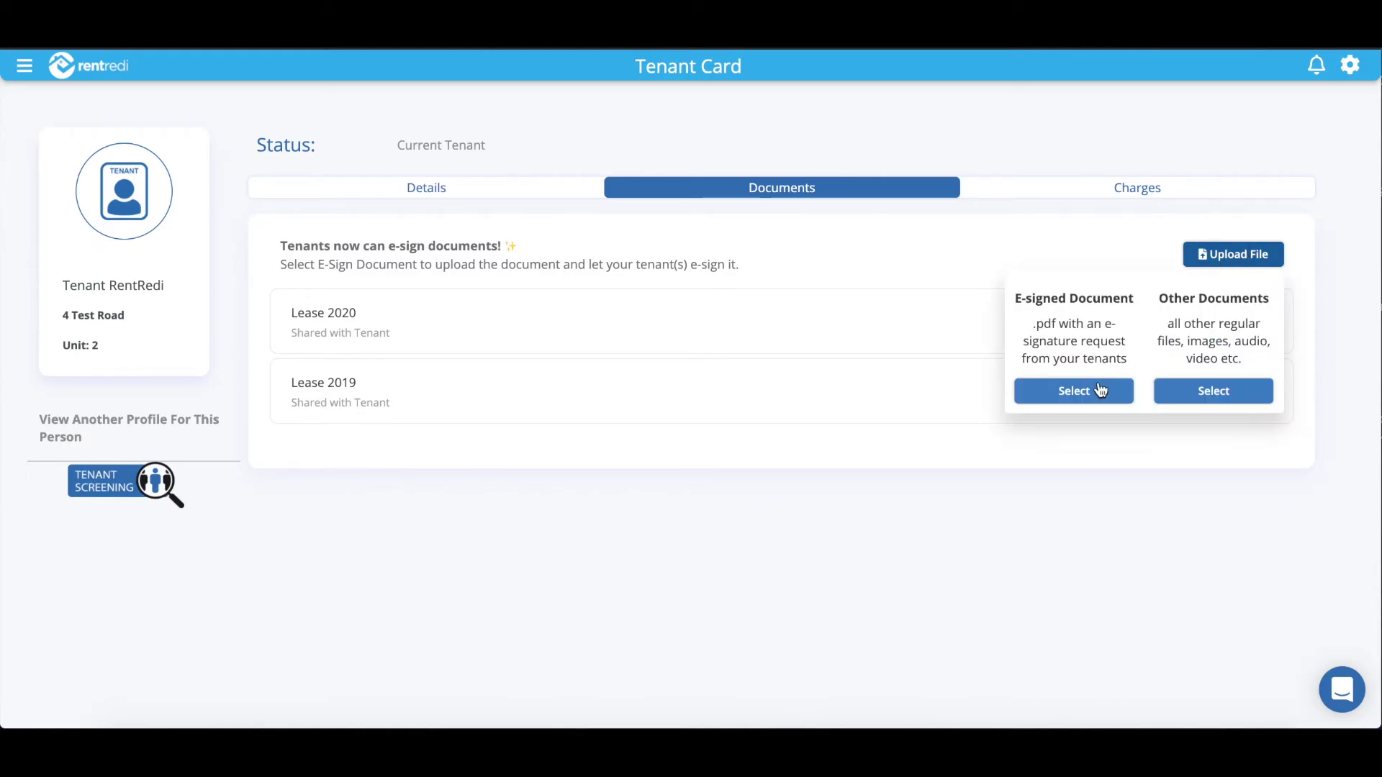
left_click(1089, 395)
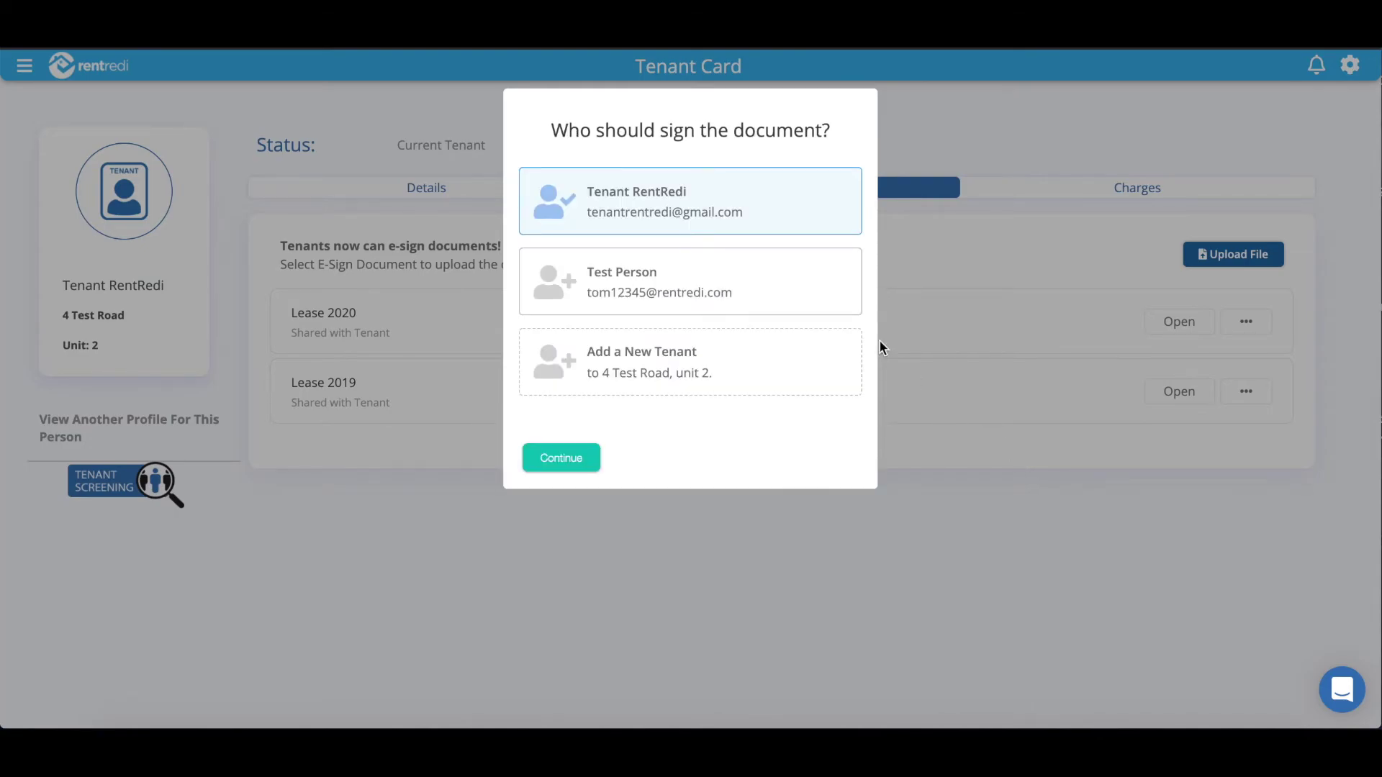
left_click(578, 457)
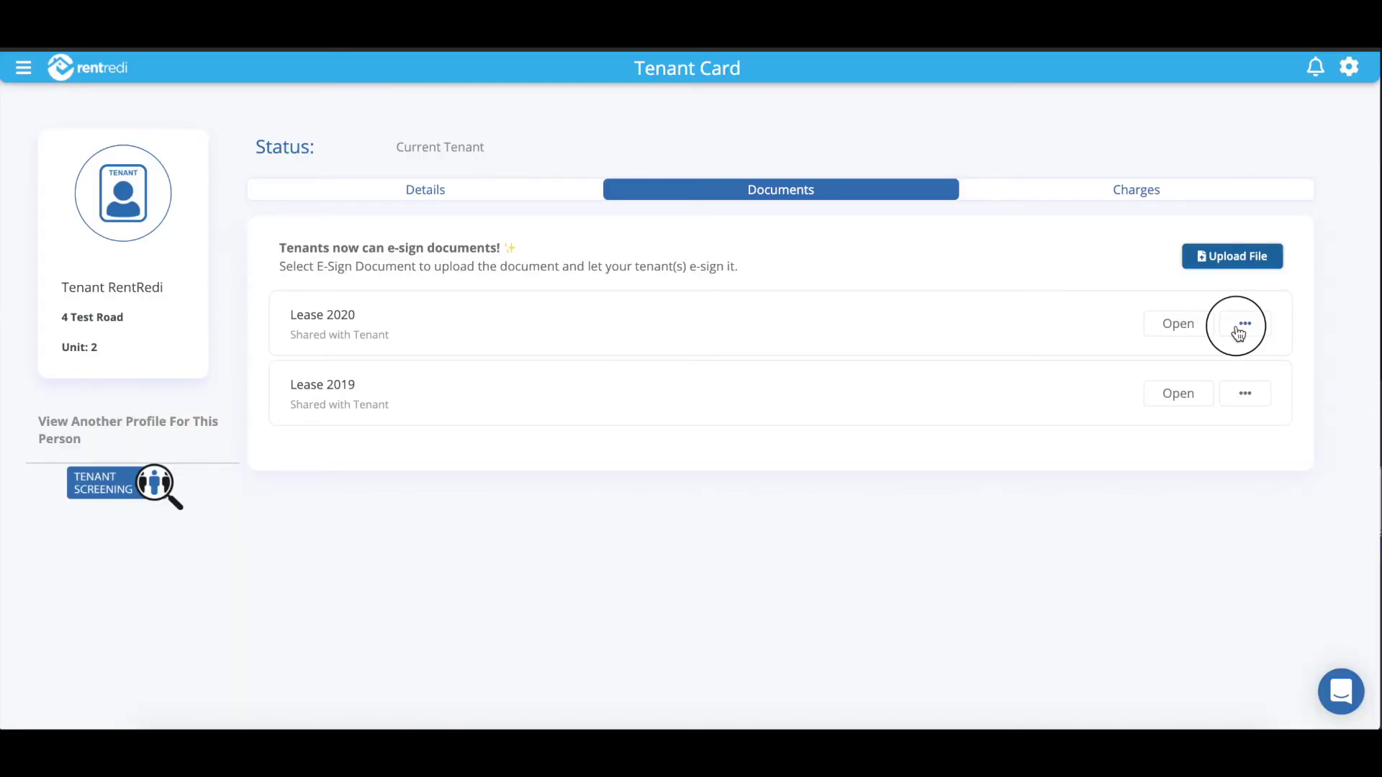
View the Lease 2020 document and its notice of being signed by all parties
left_click(1244, 324)
left_click(1178, 324)
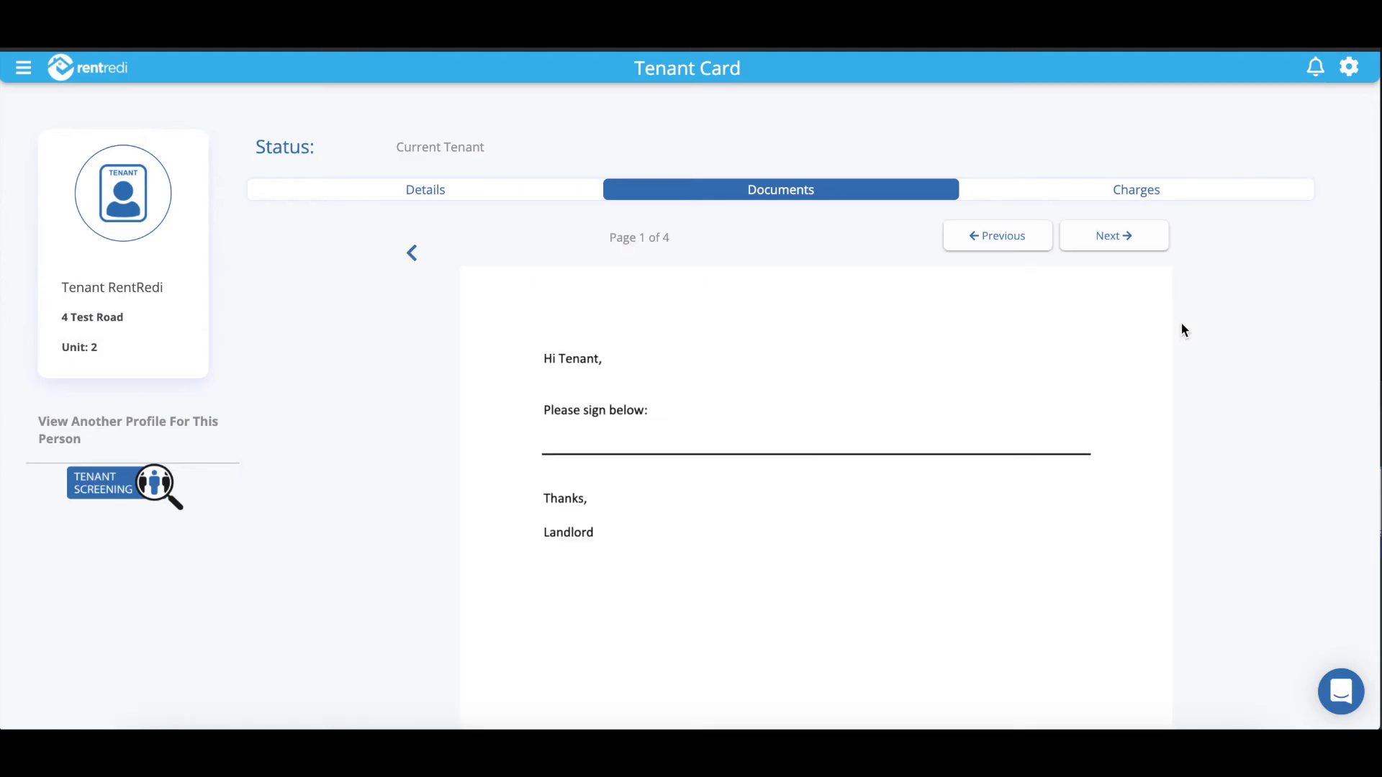
left_click(1316, 67)
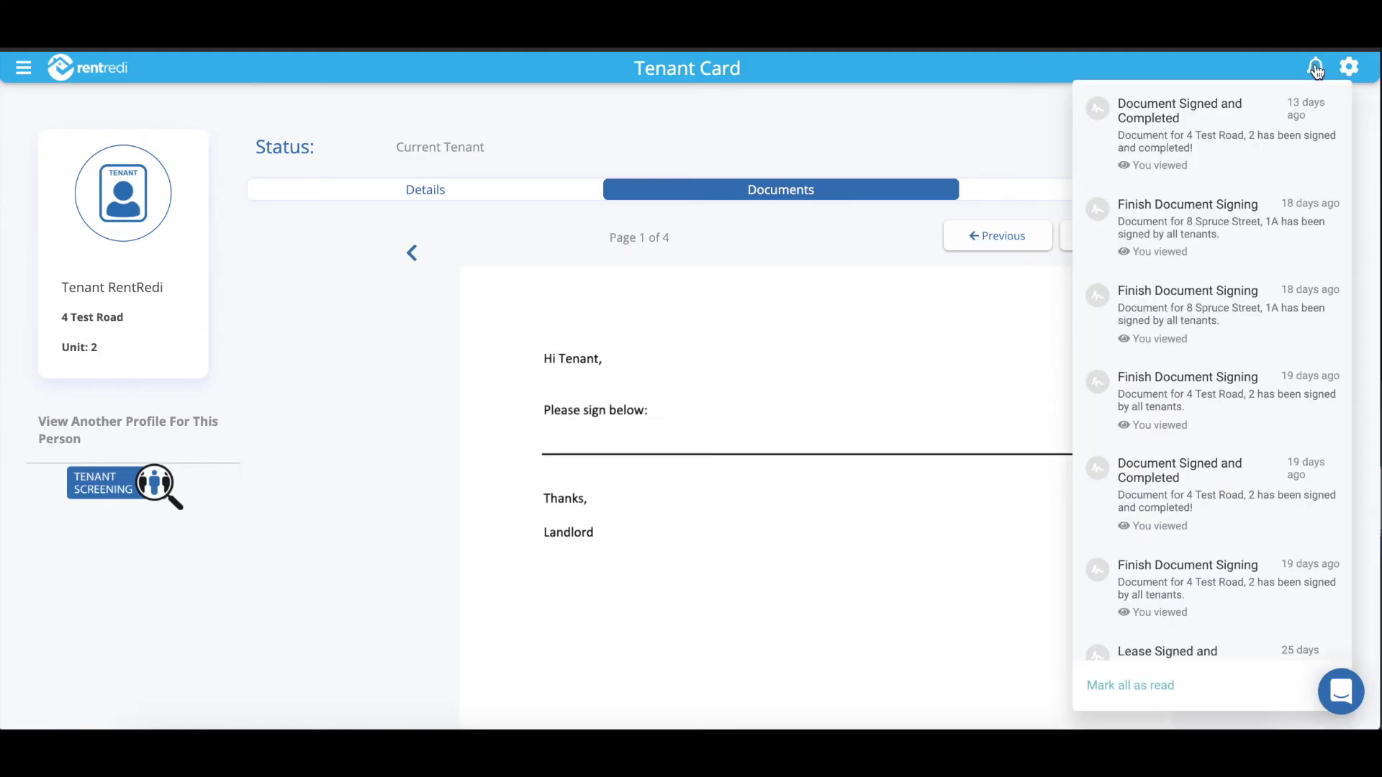
scroll(1210, 324, "down", 3)
left_click(1218, 276)
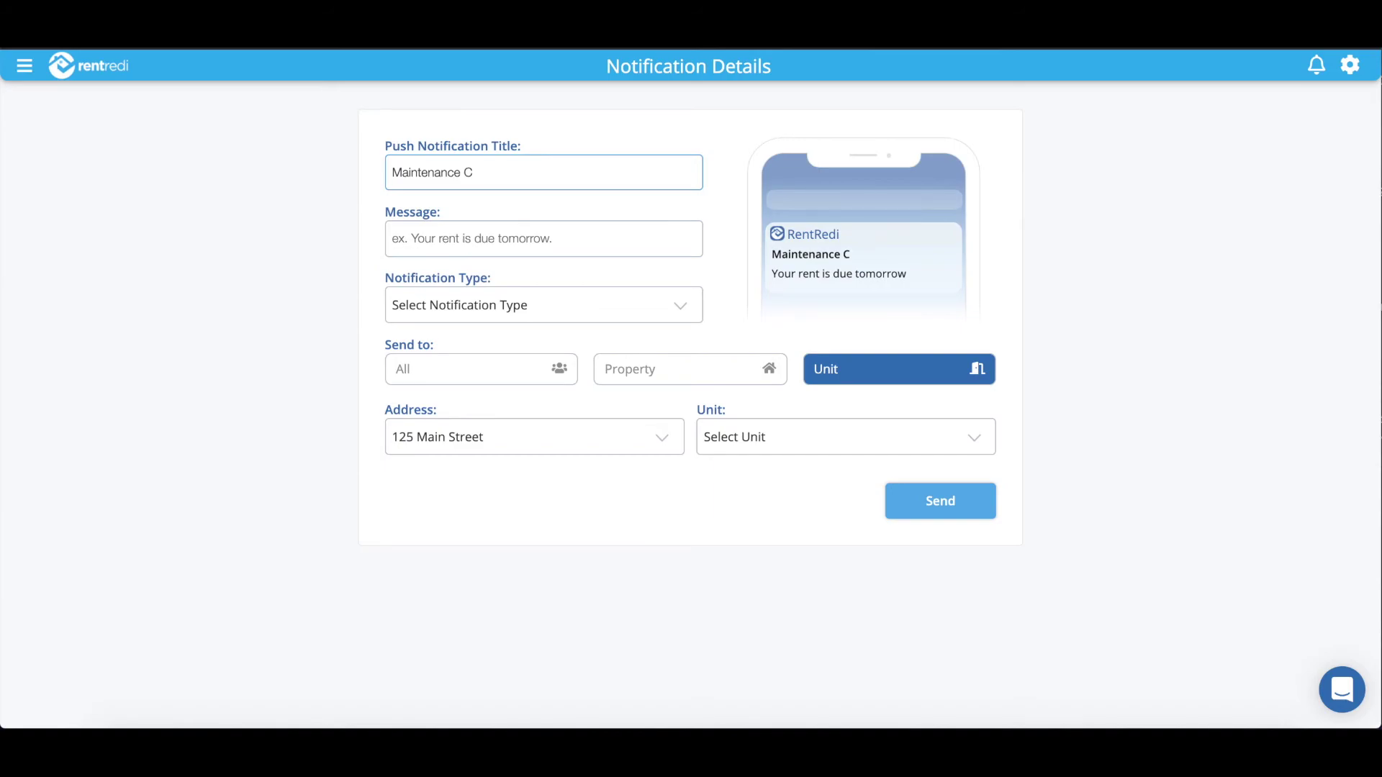
type("oming By ")
type("Tomorrow")
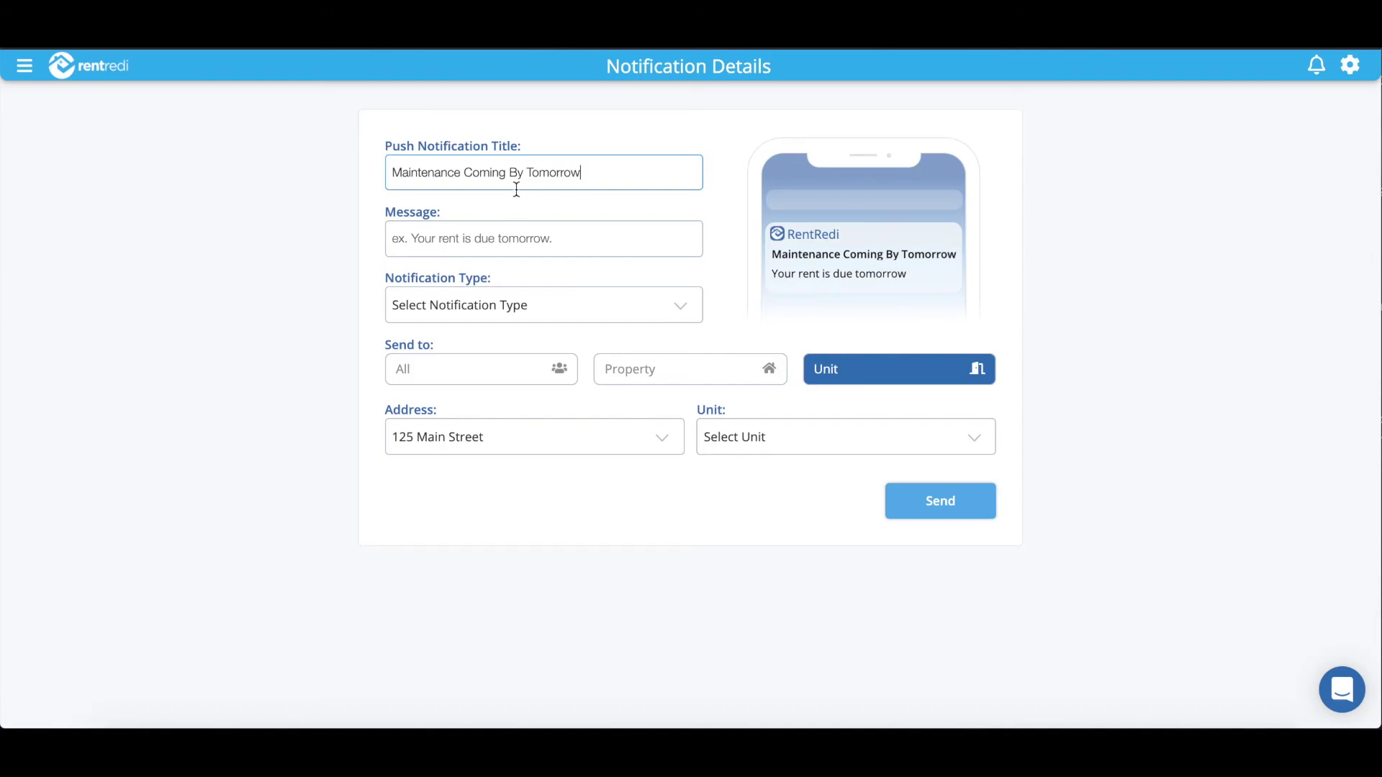
Write the 'Maintenance Coming By Tomorrow' message '12pm-2pm for leaky faucet', correcting typos
left_click(501, 238)
type("12")
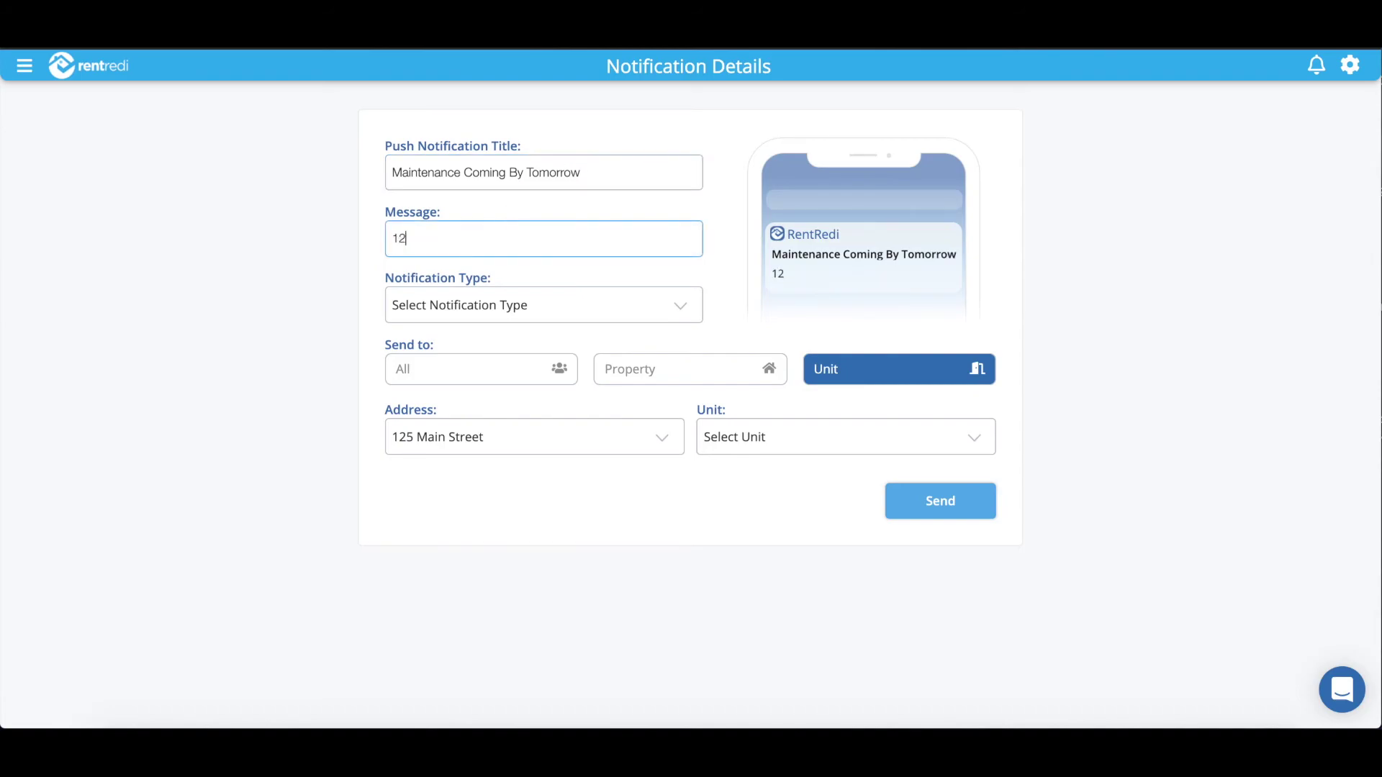
type("pm")
type("-2om")
key("BackSpace")
key("BackSpace")
type("pm for lea")
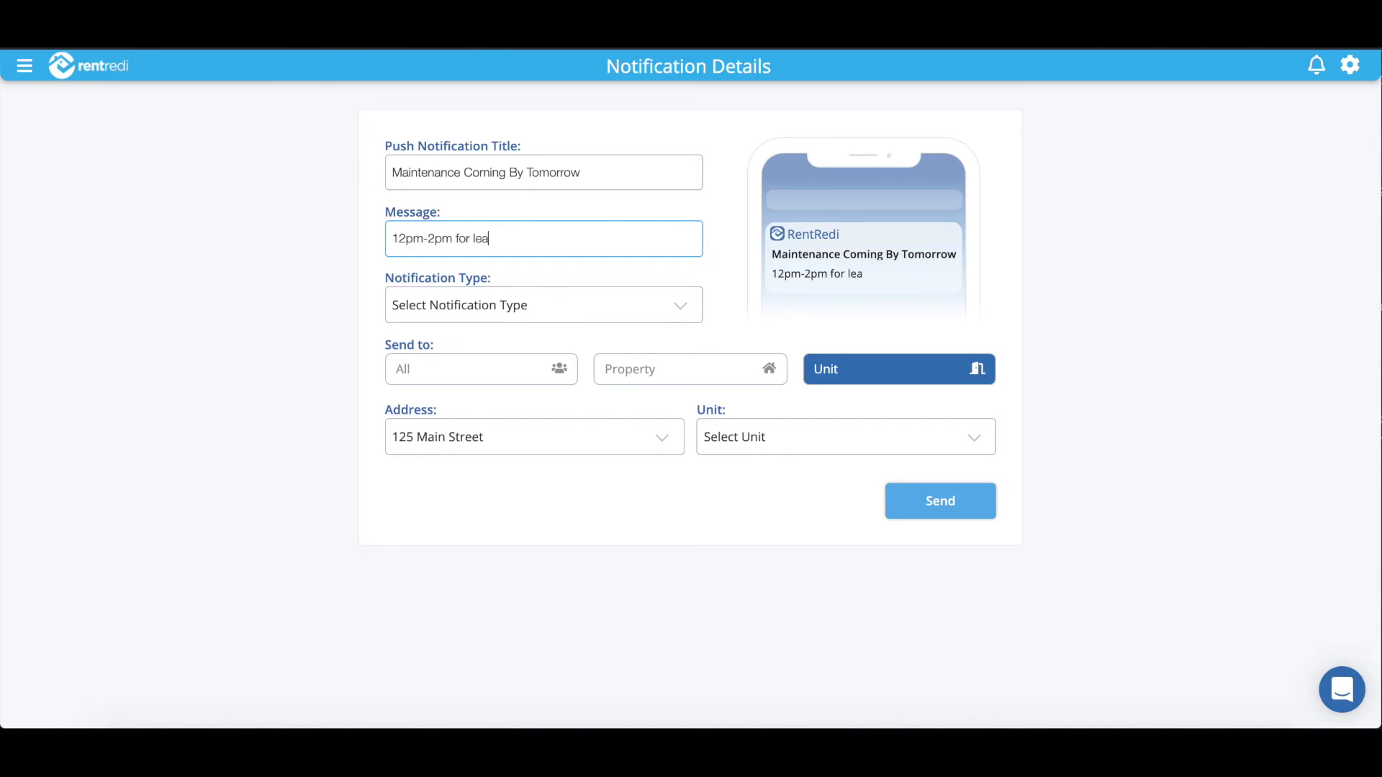
type("ky")
key("BackSpace")
type("t")
Set the type to Maintenance Notification and narrow recipients from All to Property to Unit
left_click(499, 305)
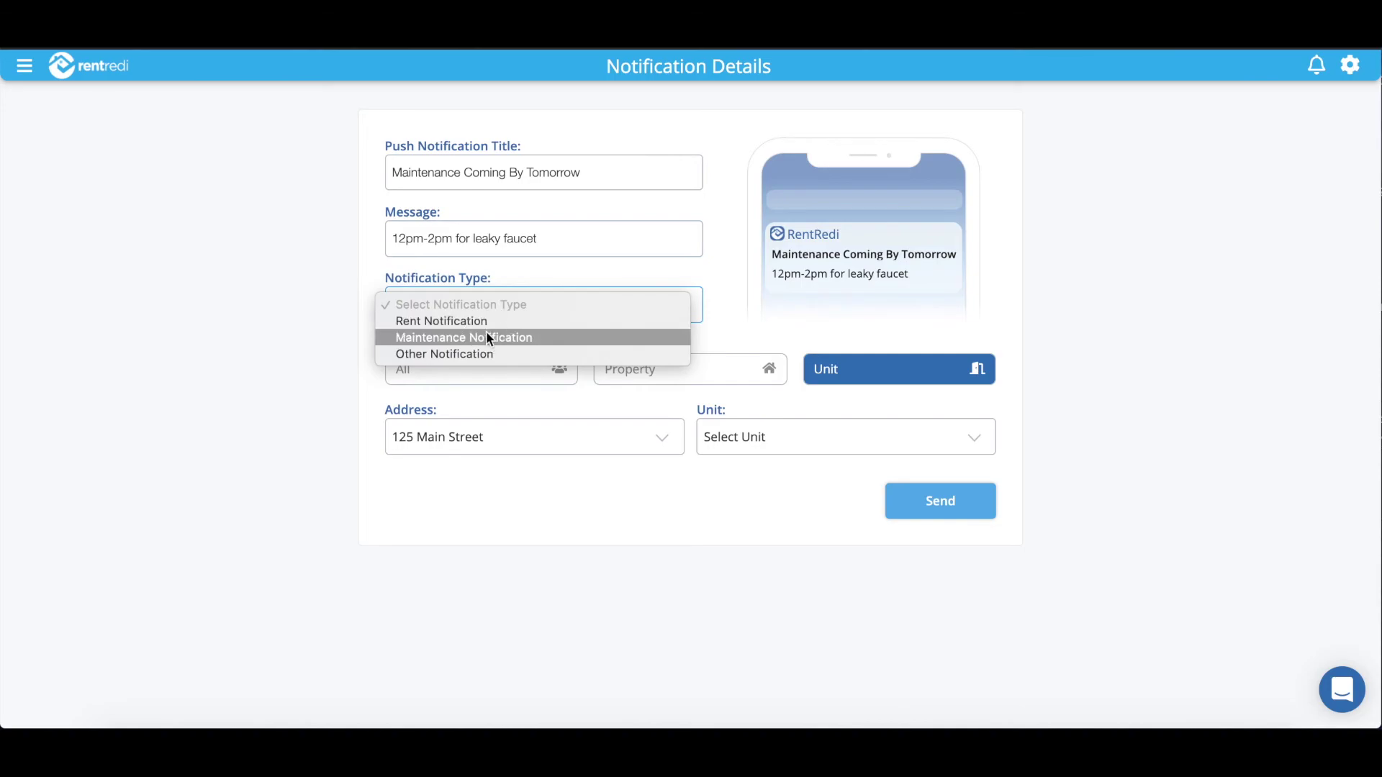
left_click(487, 337)
left_click(493, 369)
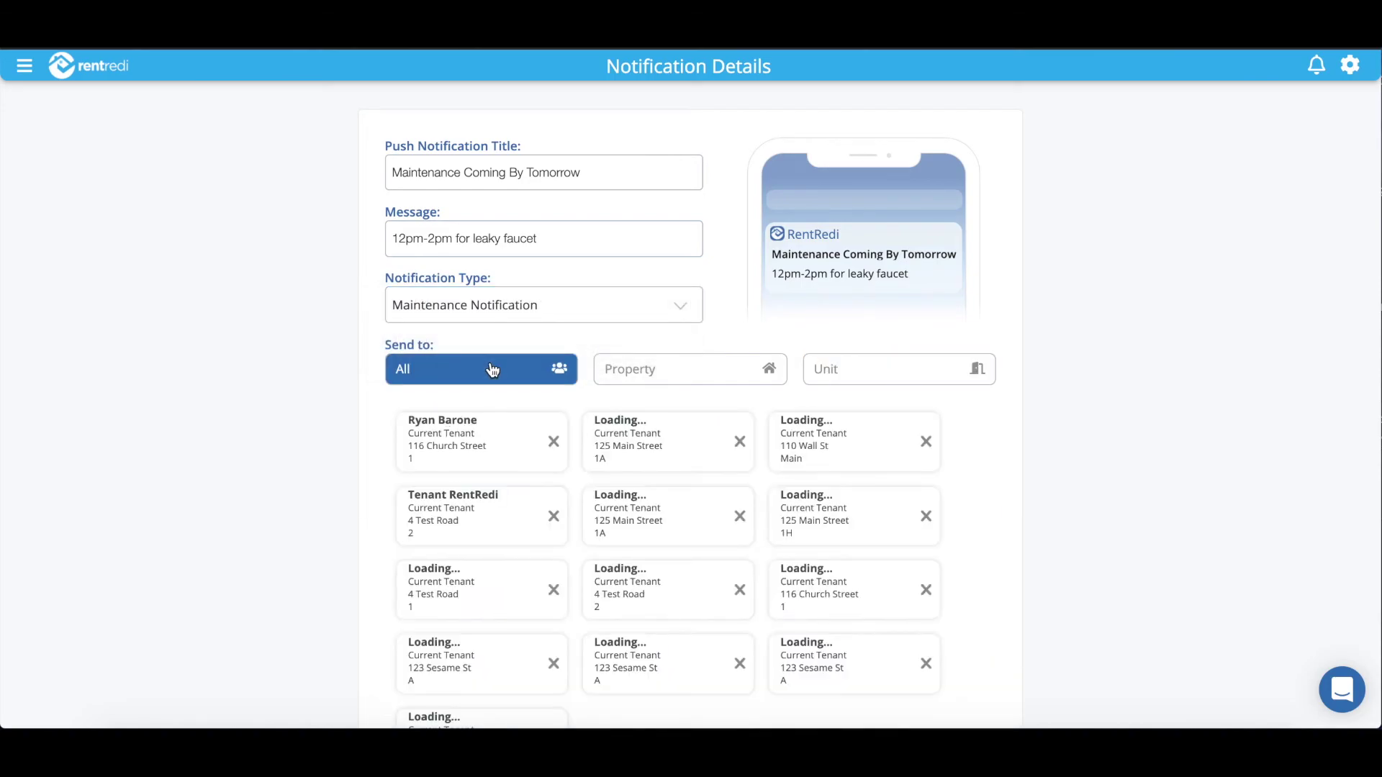
left_click(655, 369)
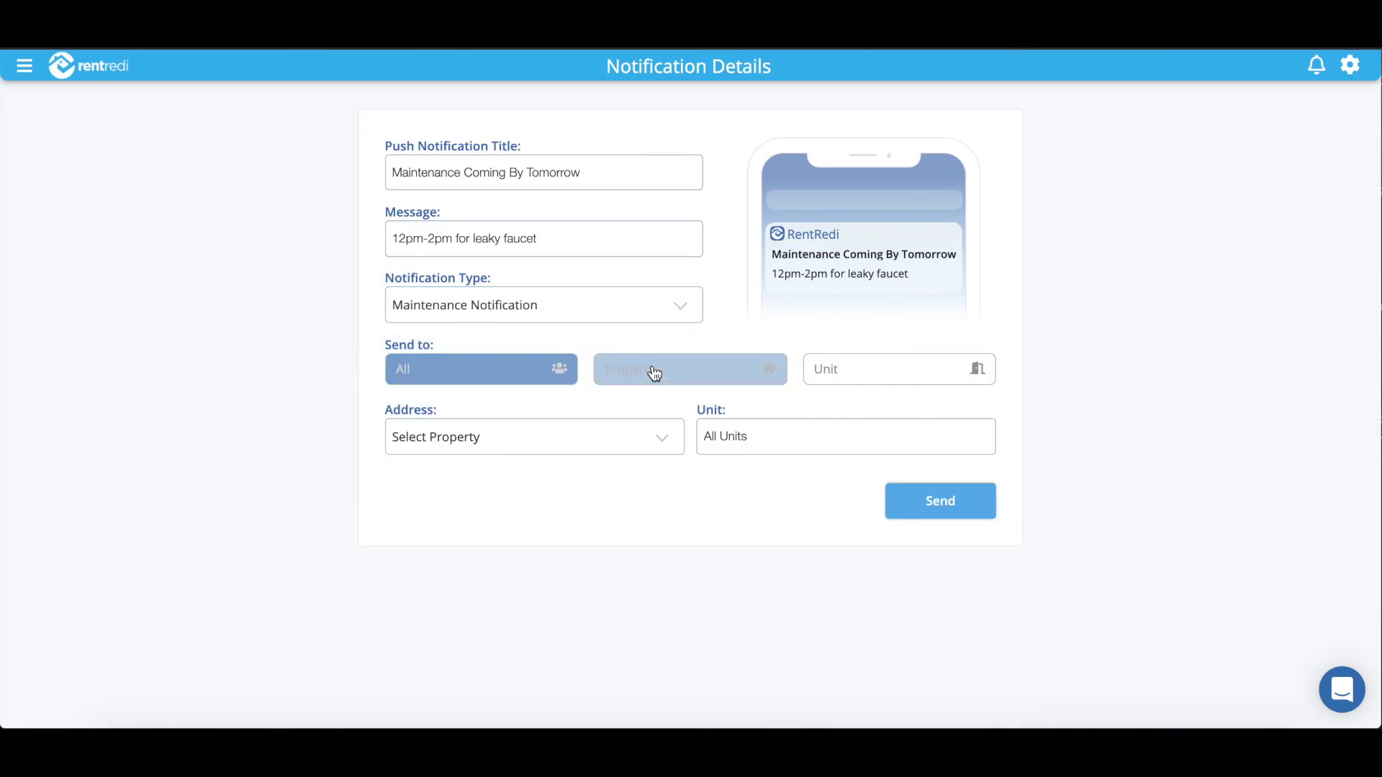
left_click(858, 370)
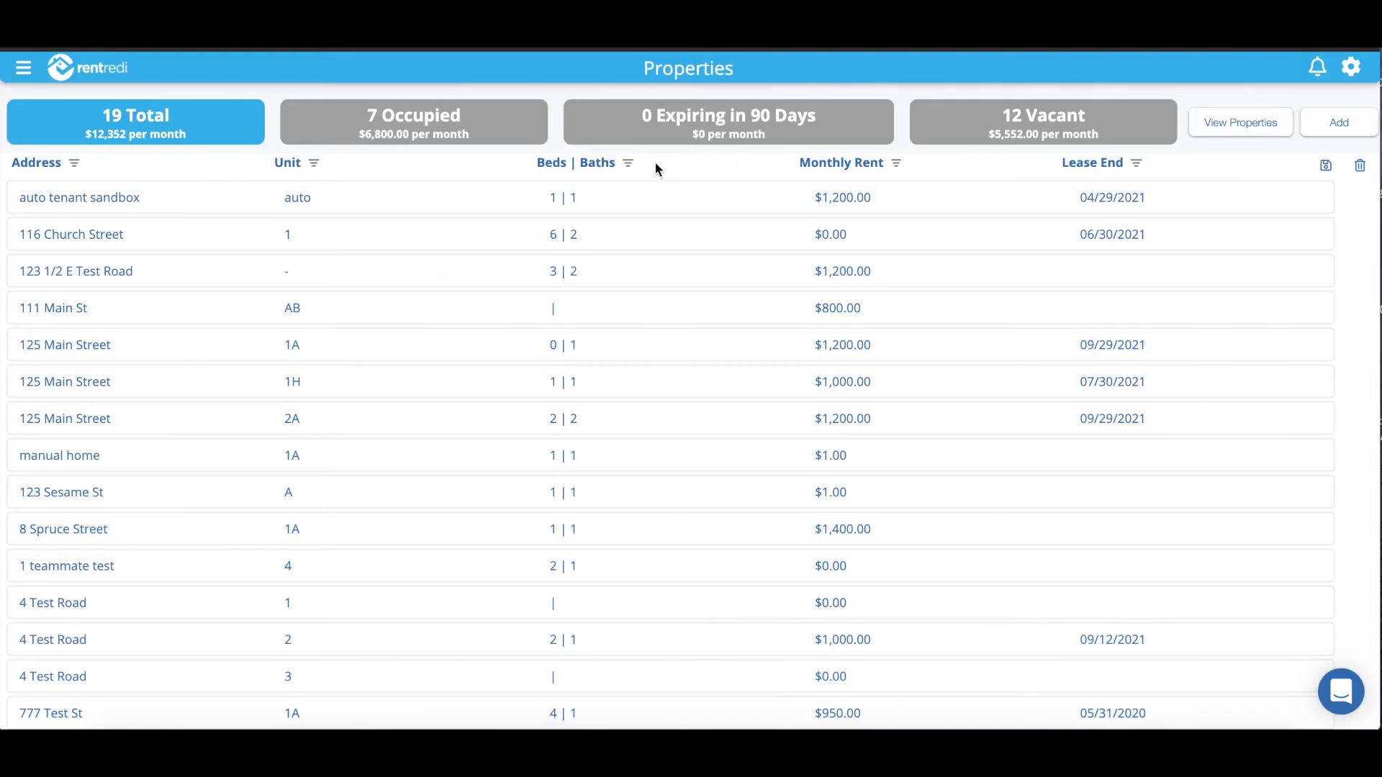
Sort properties by beds in ascending order and export the property data as CSV
left_click(628, 164)
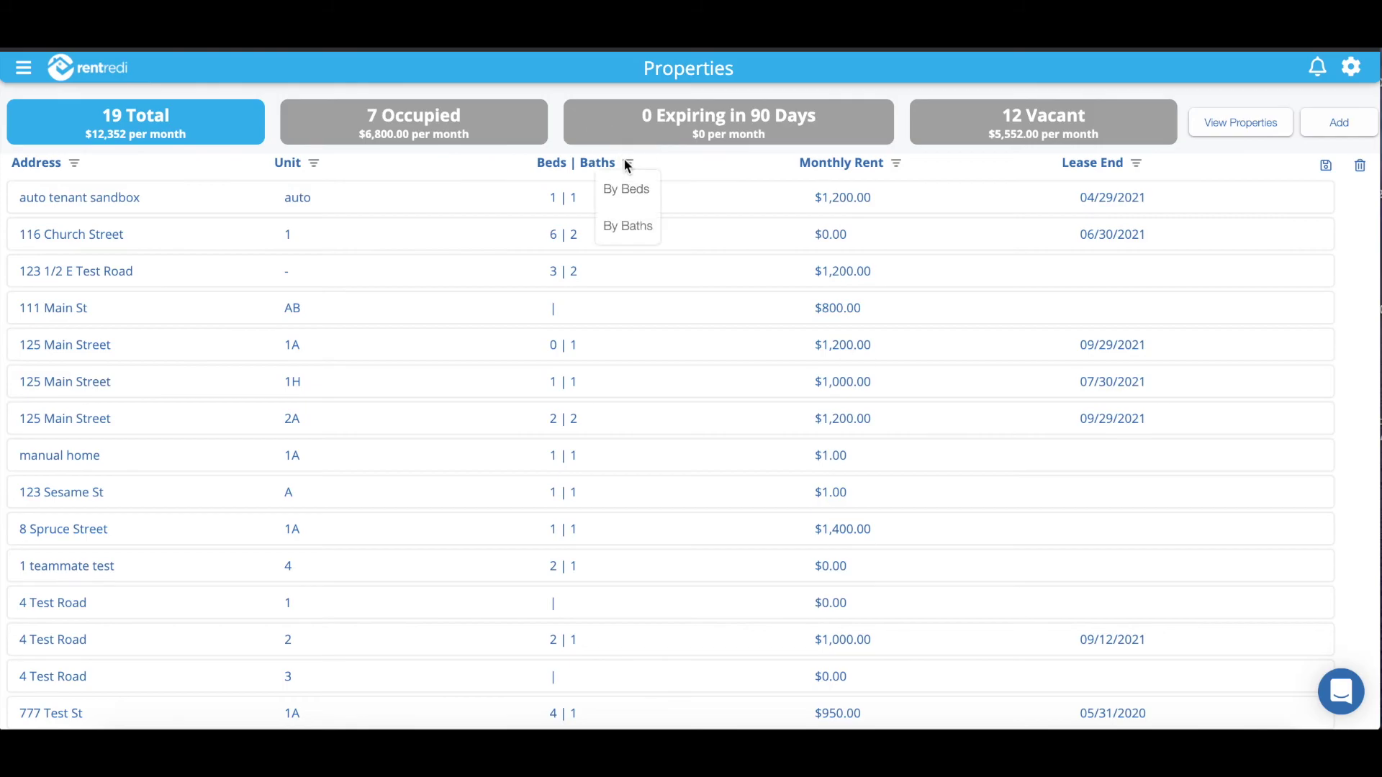
left_click(627, 195)
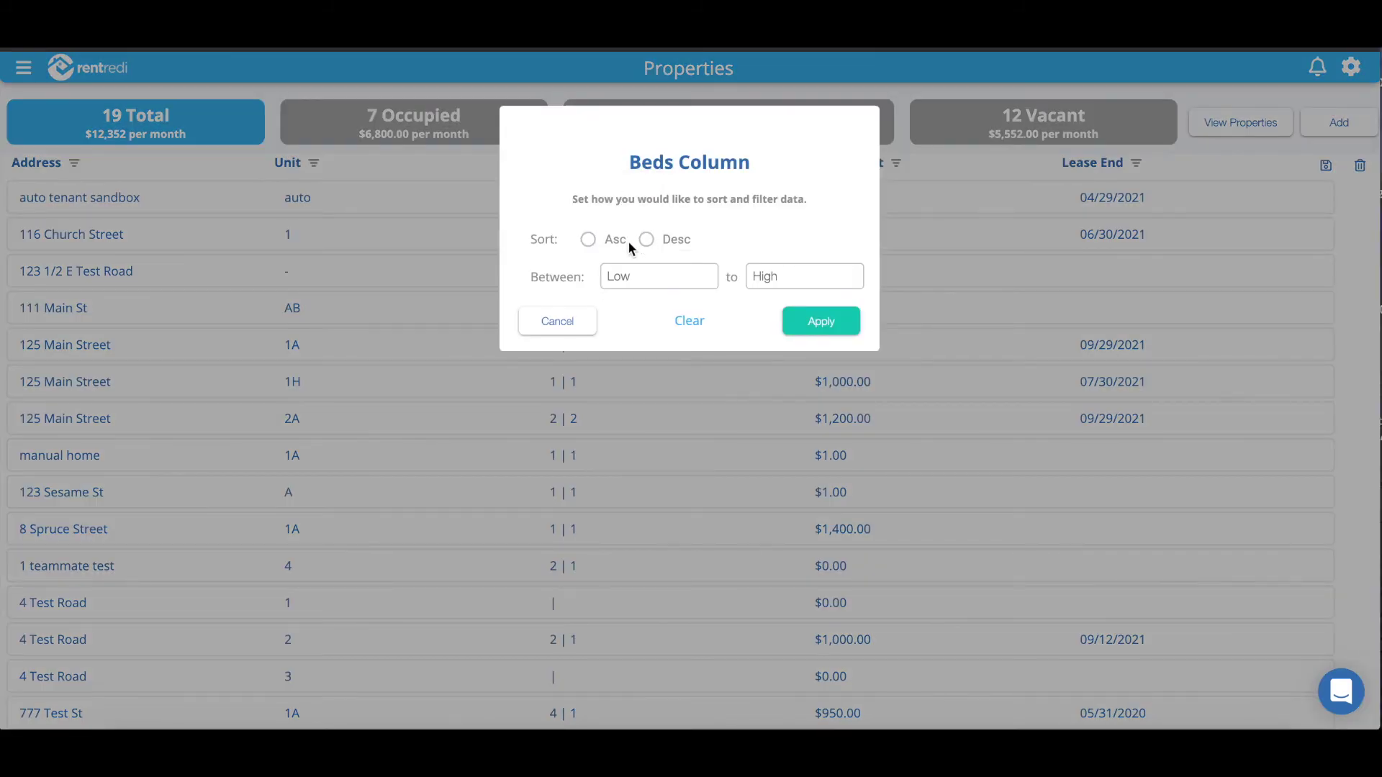
left_click(588, 238)
left_click(816, 320)
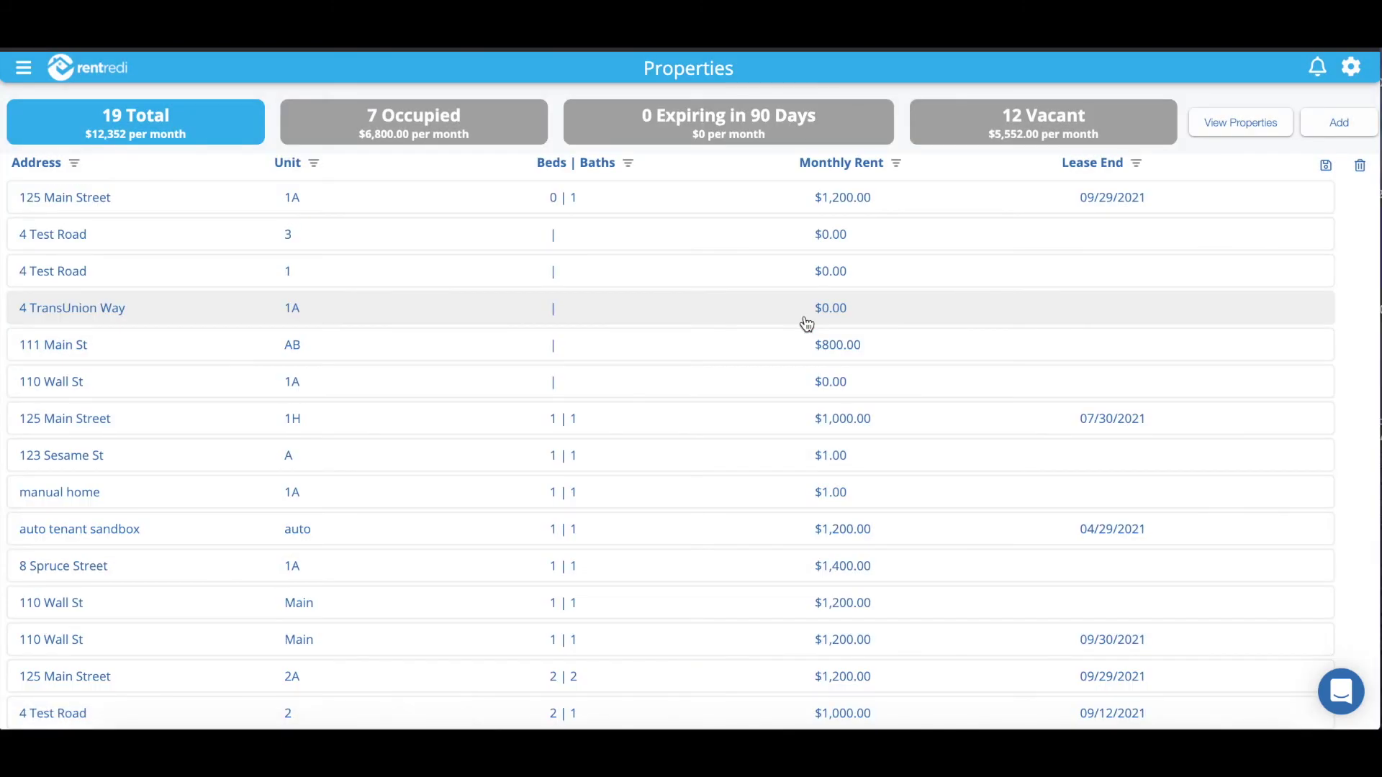
scroll(807, 323, "down", 3)
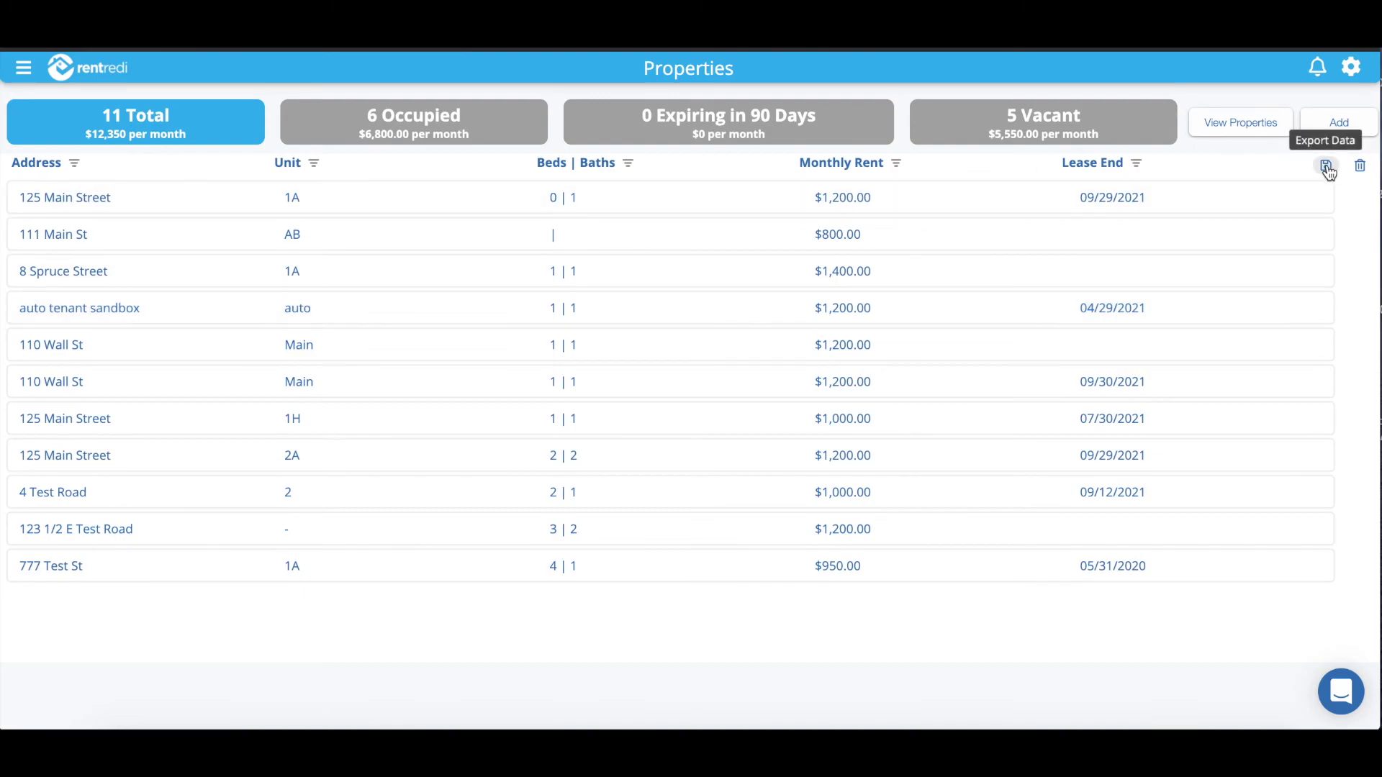
left_click(1329, 168)
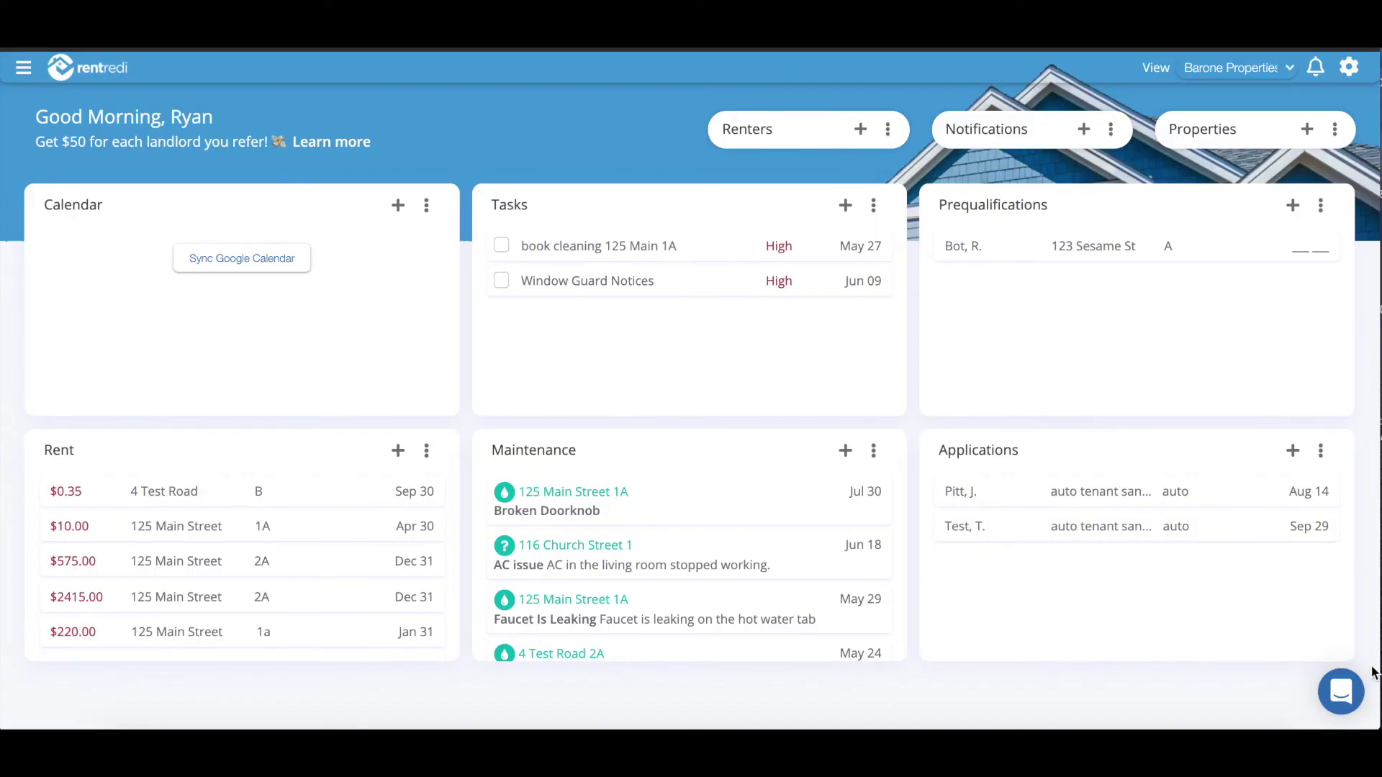
left_click(1342, 693)
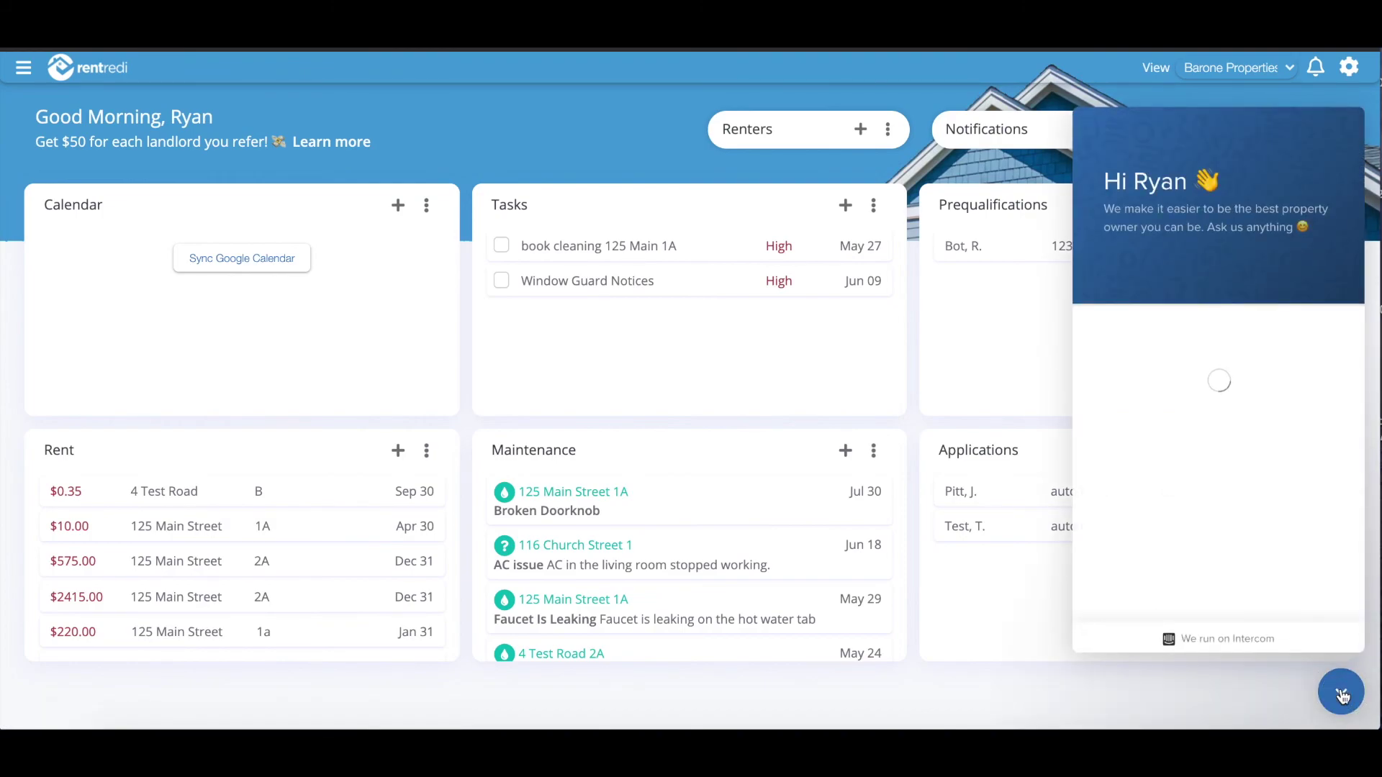
scroll(1275, 526, "down", 4)
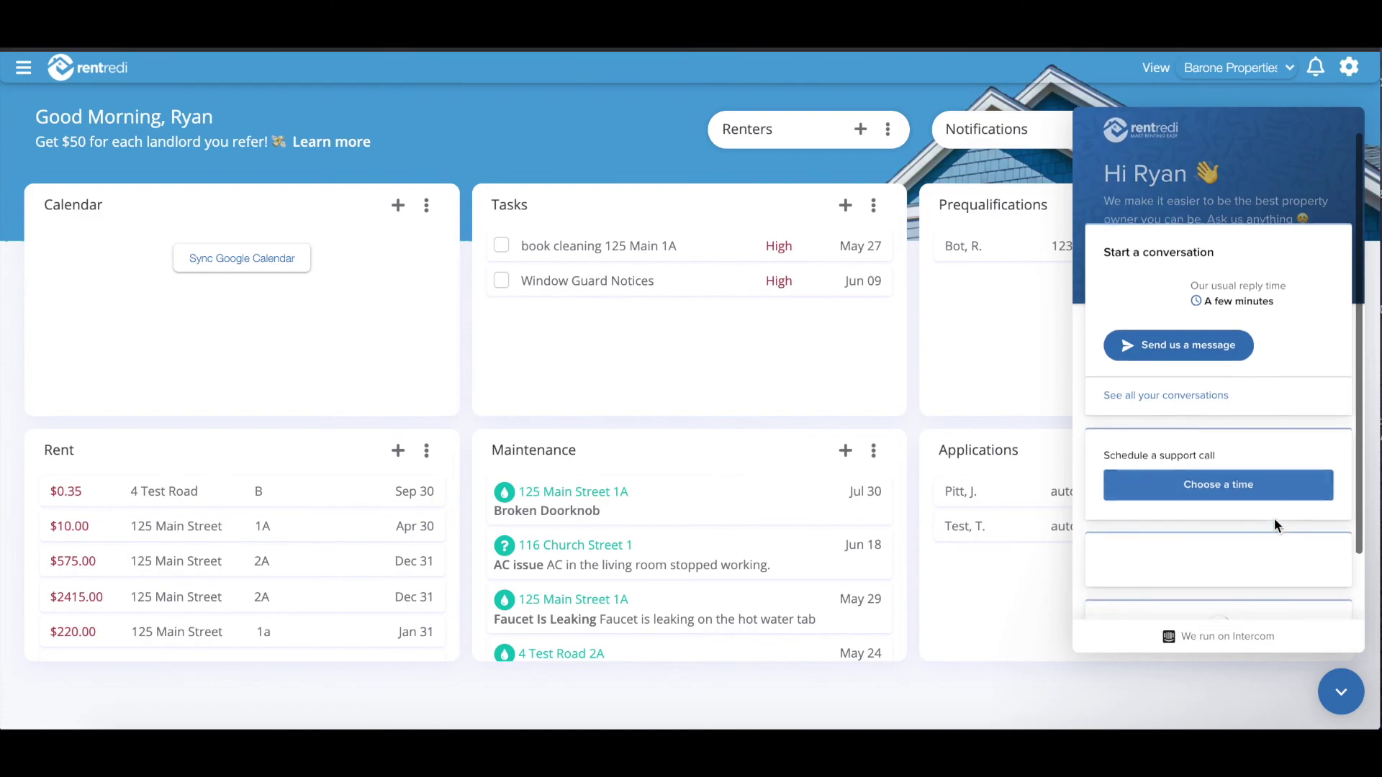
scroll(1276, 527, "down", 1)
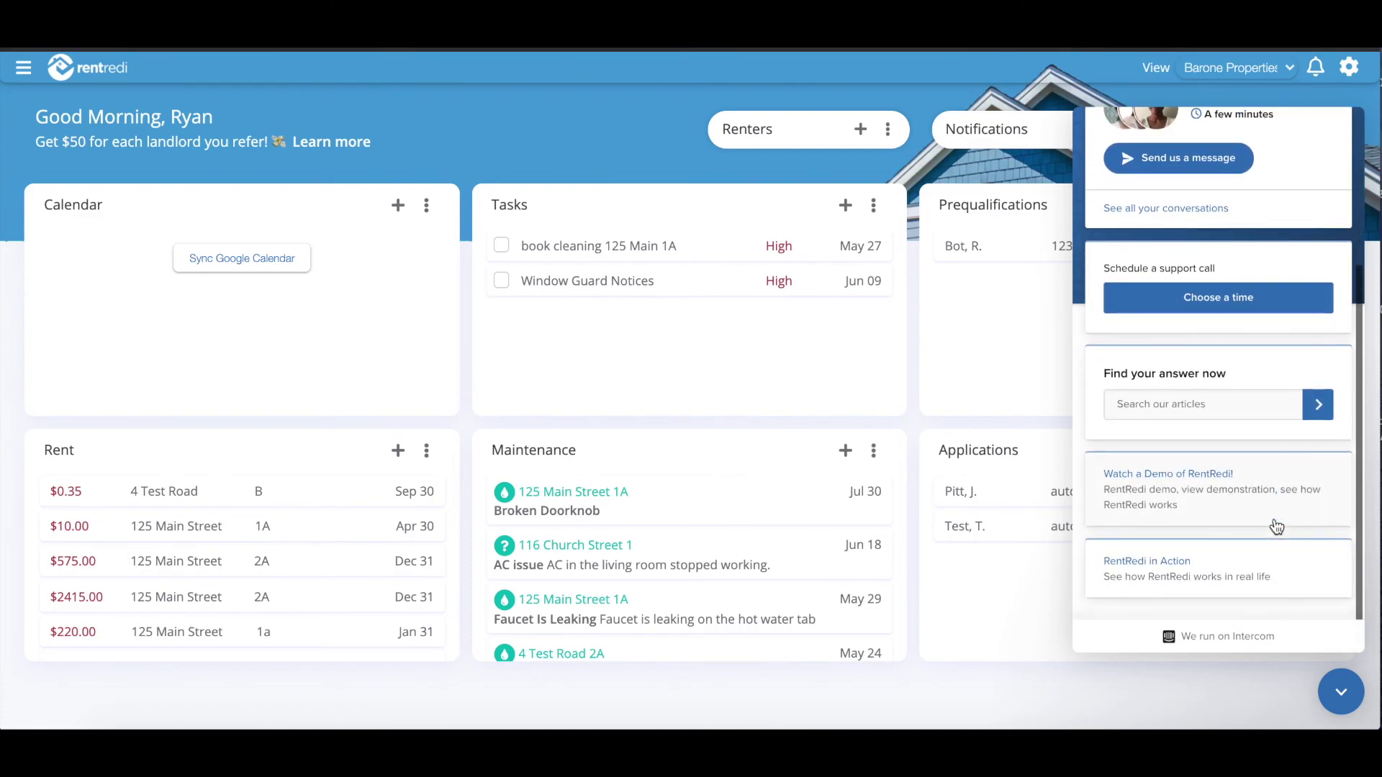
scroll(1277, 526, "up", 5)
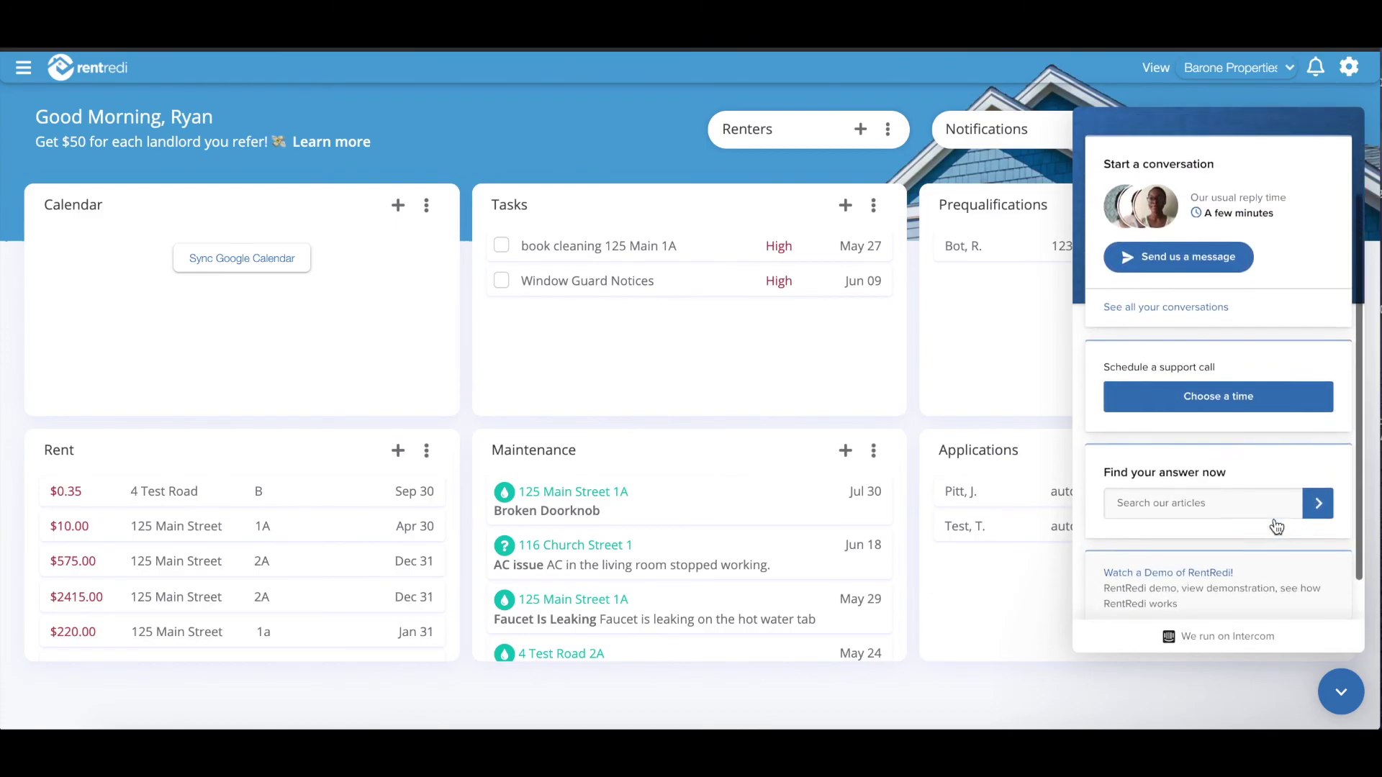
left_click(1341, 691)
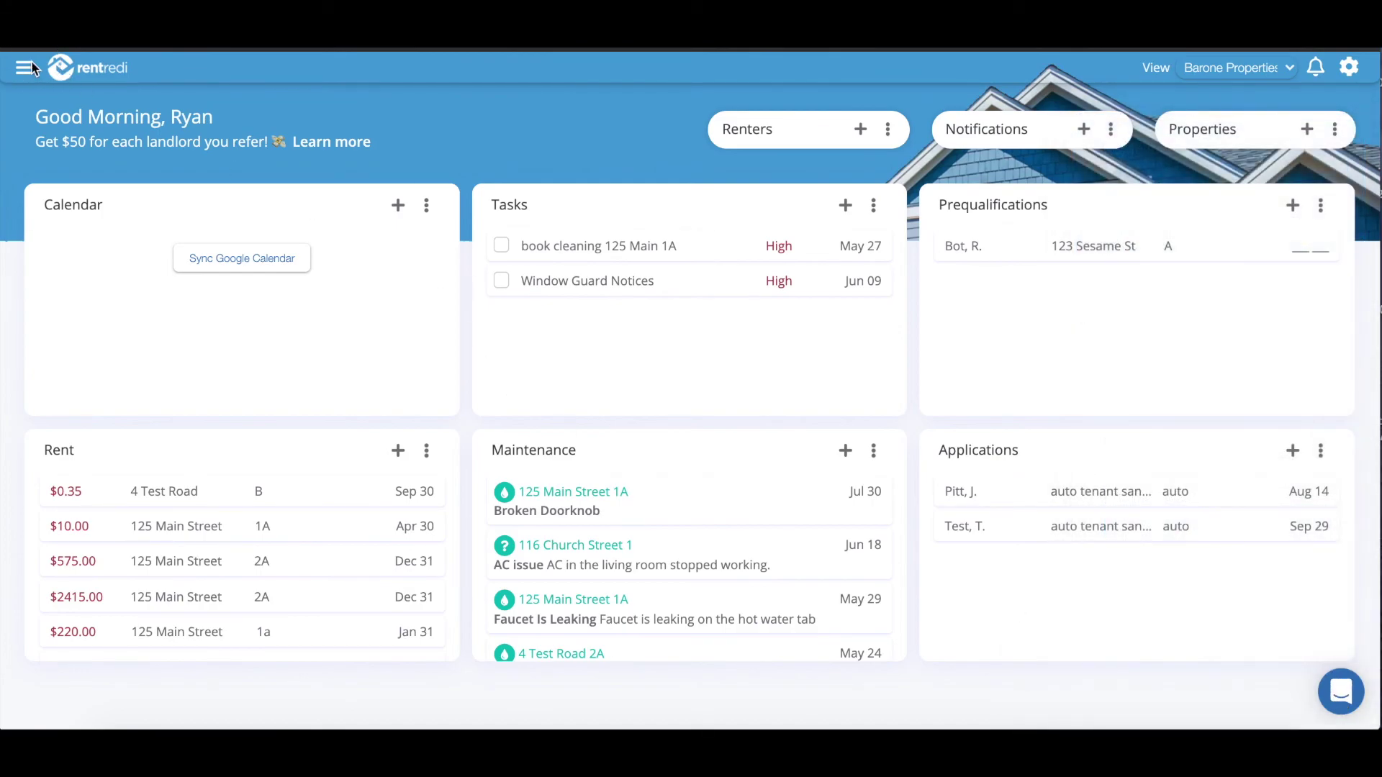
left_click(27, 67)
left_click(49, 154)
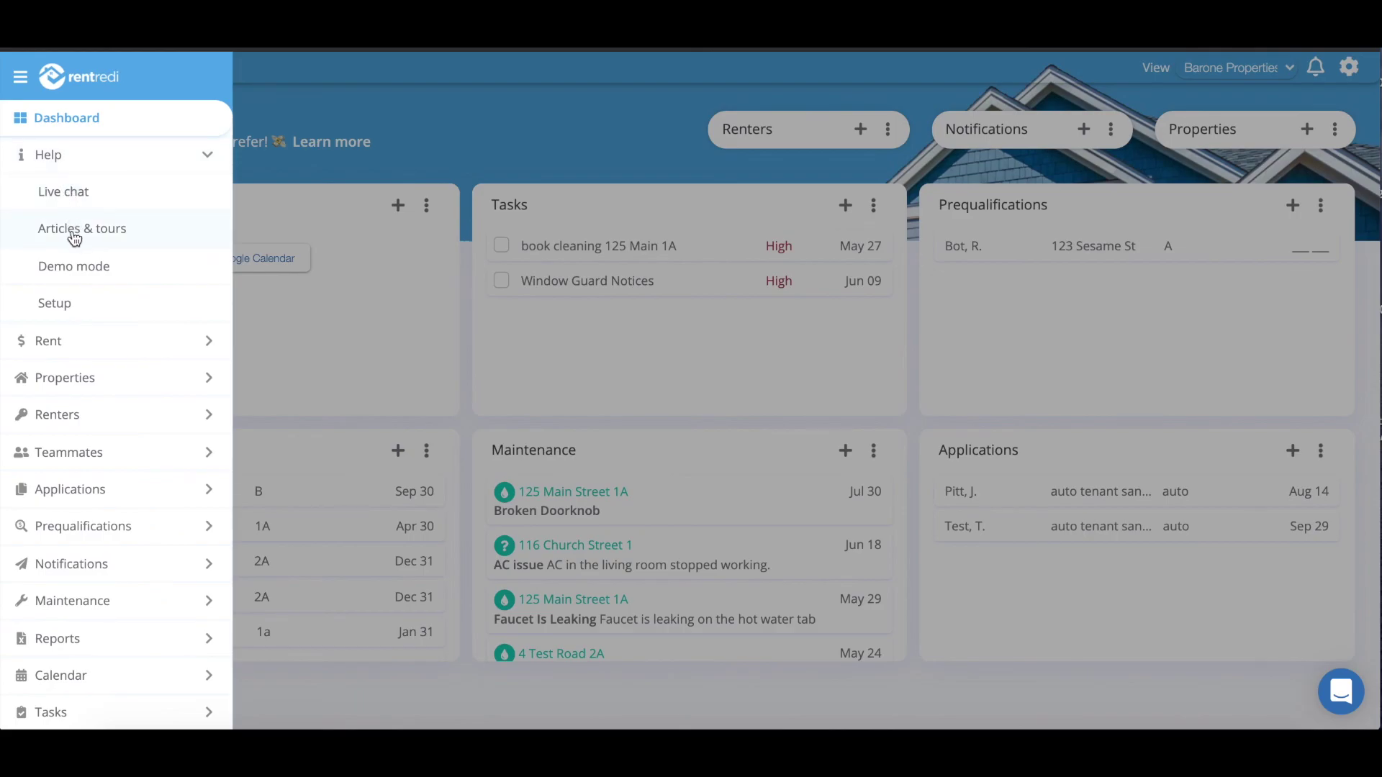
left_click(78, 270)
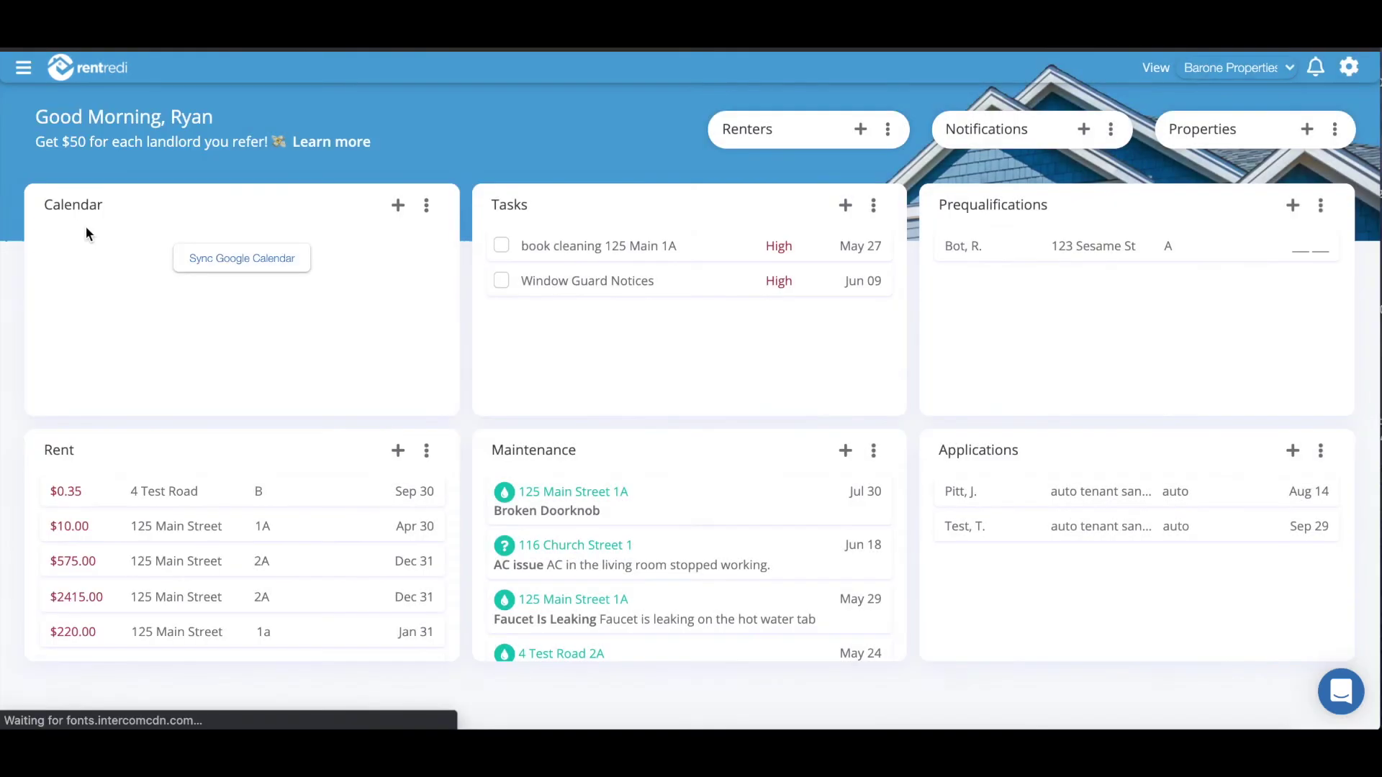
scroll(483, 358, "down", 3)
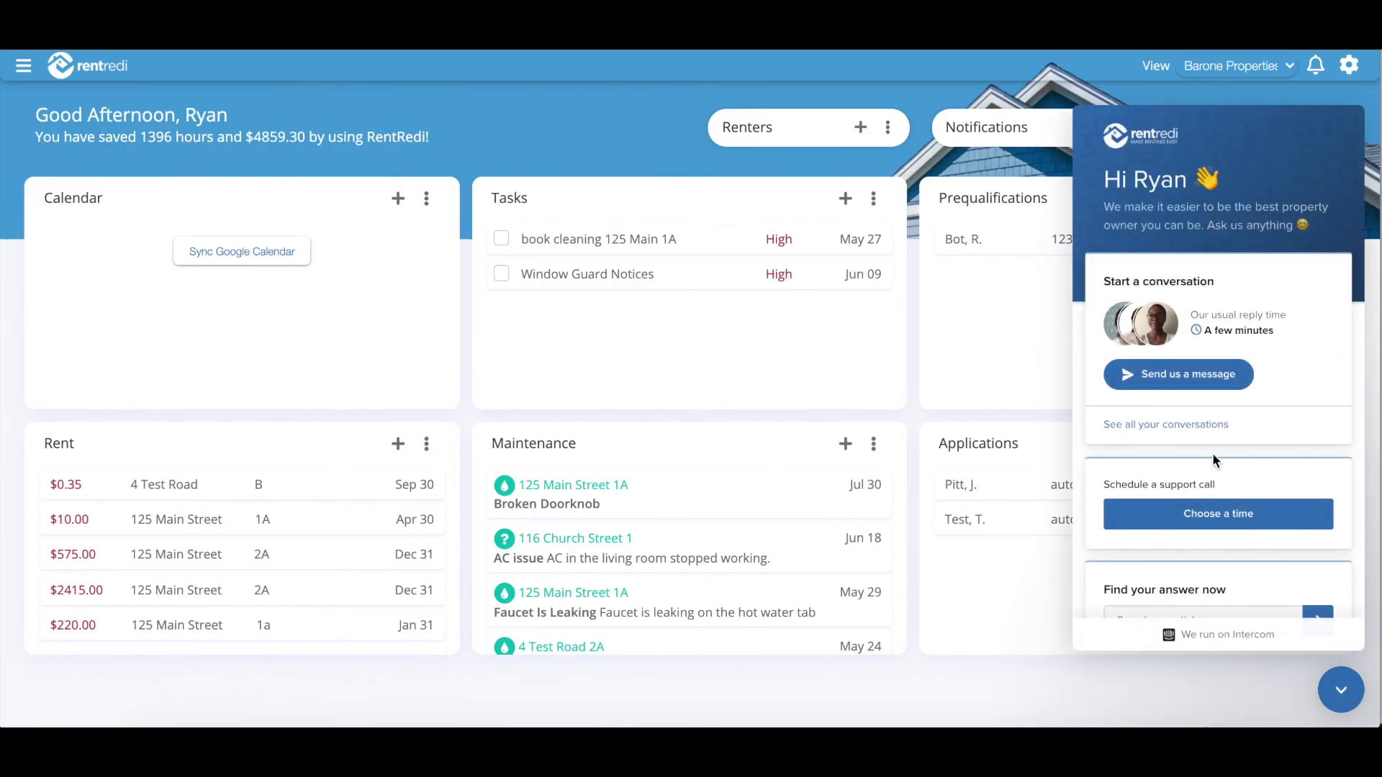
Open a new RentRedi support conversation and place the cursor in its message field
left_click(1188, 374)
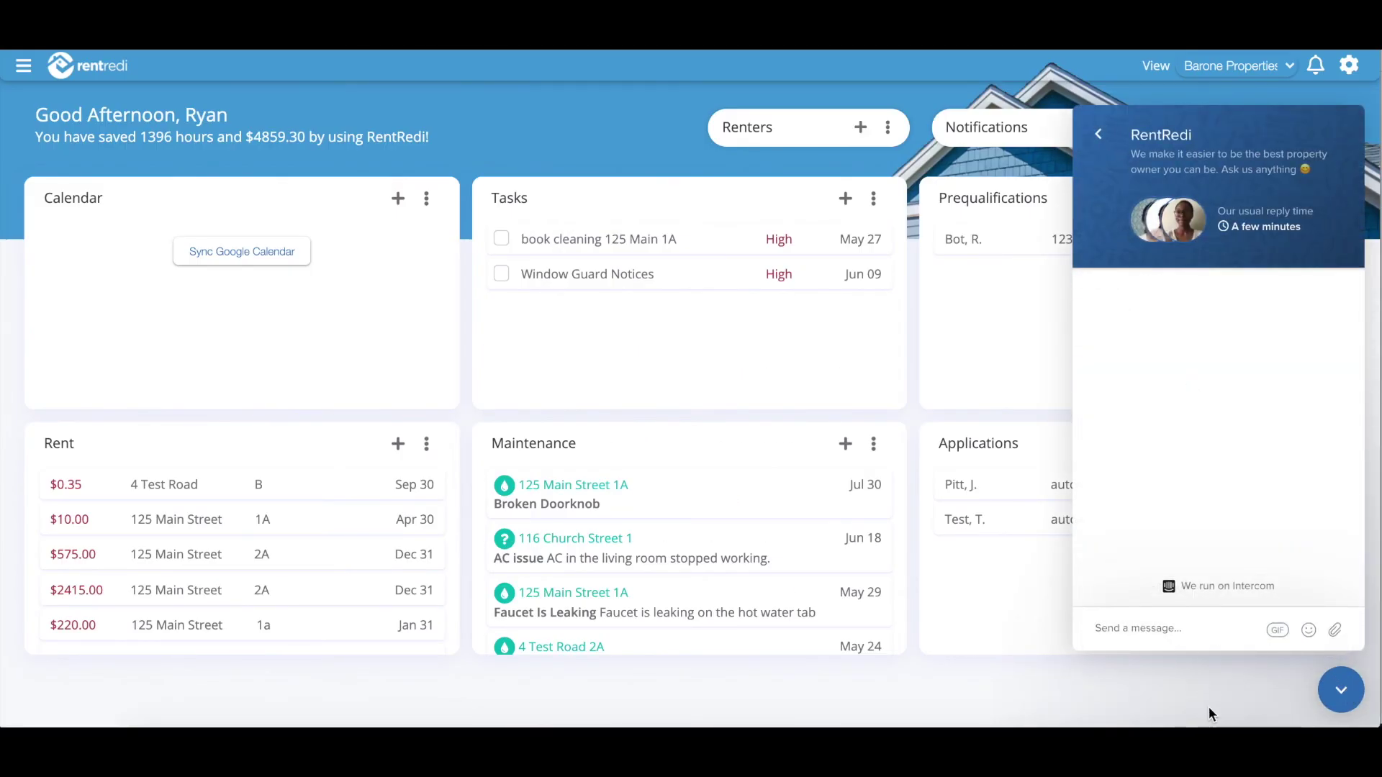
left_click(1163, 628)
type("Hi A")
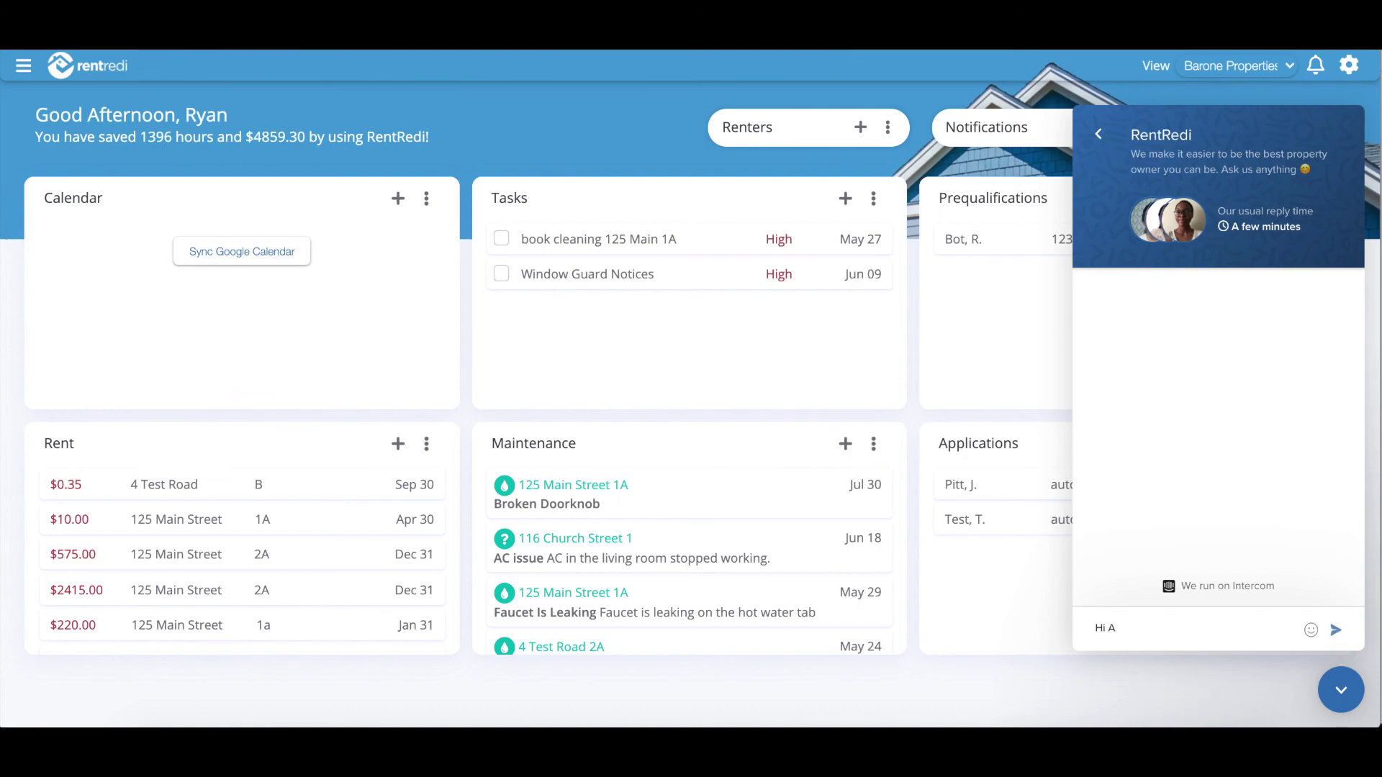